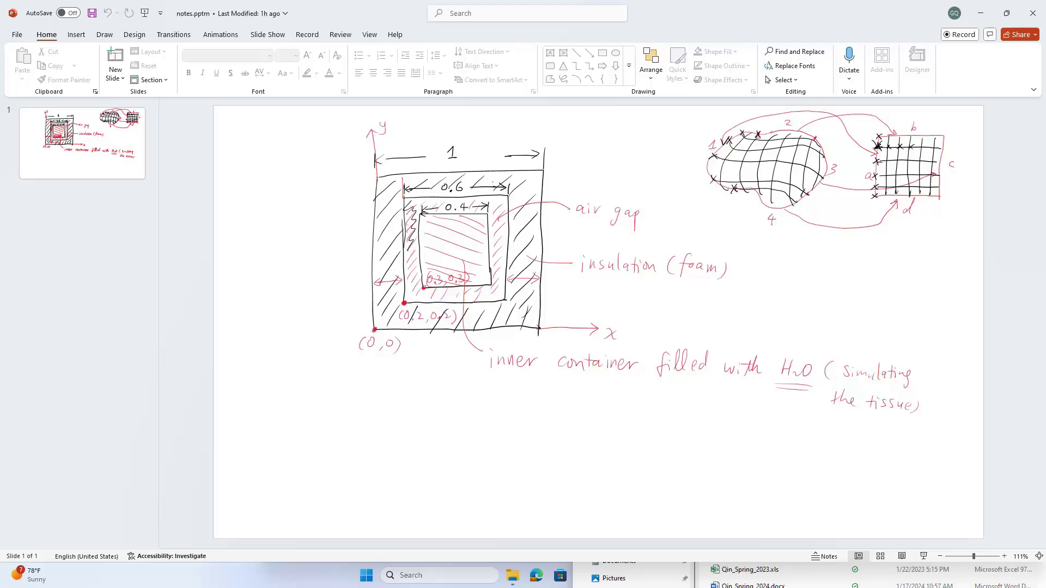
click(105, 36)
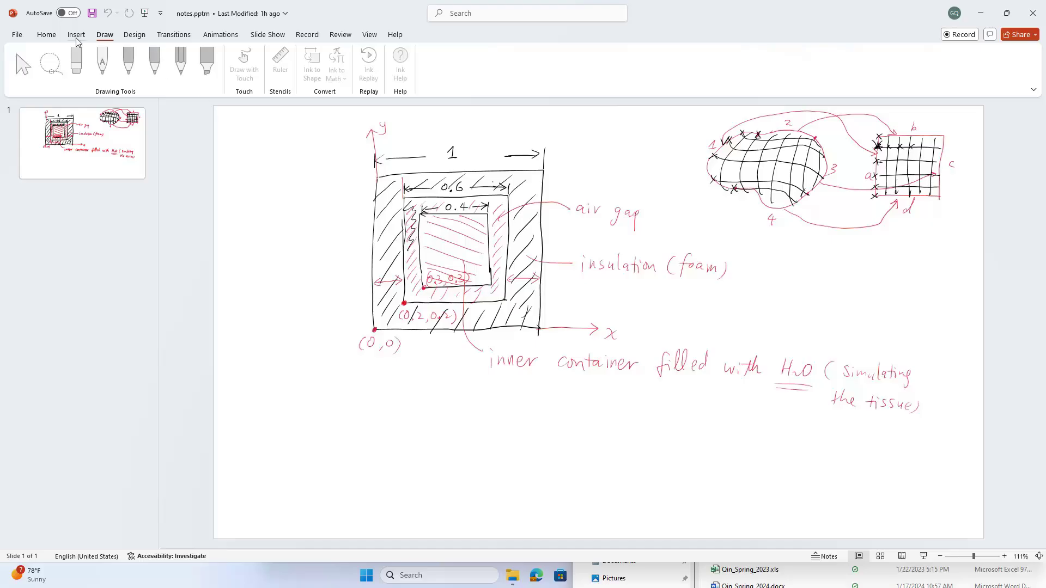
click(51, 38)
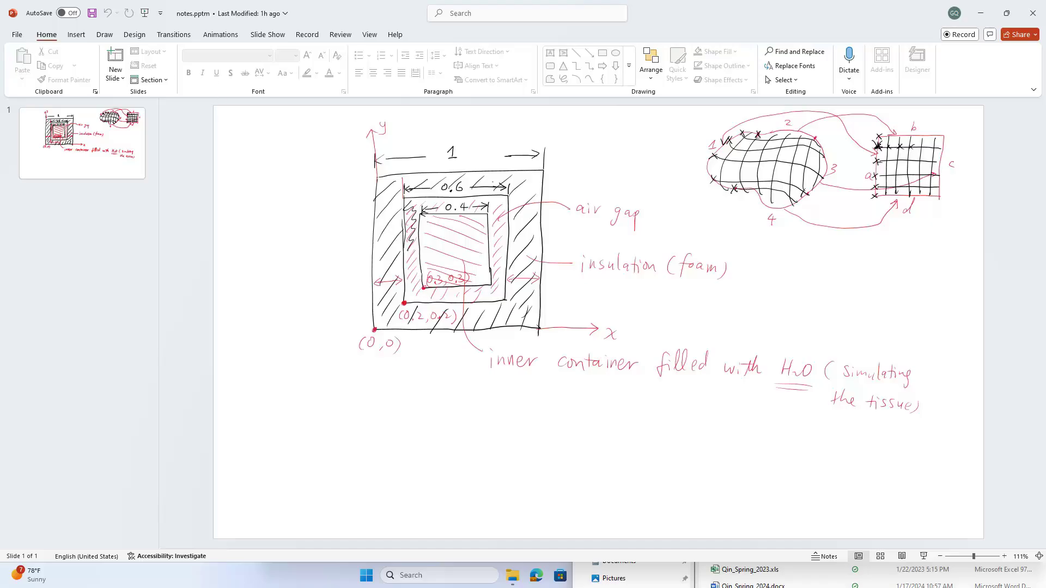
click(924, 555)
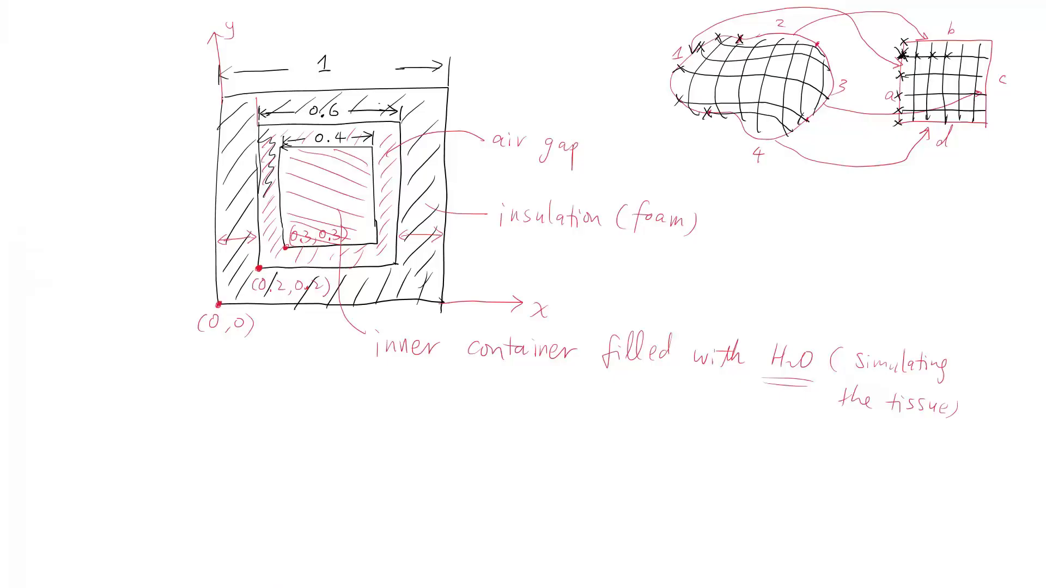
drag(105, 502, 120, 488)
drag(688, 435, 688, 439)
mouse_move(763, 399)
mouse_down()
mouse_move(761, 414)
mouse_move(777, 418)
mouse_move(800, 400)
mouse_move(813, 417)
mouse_up()
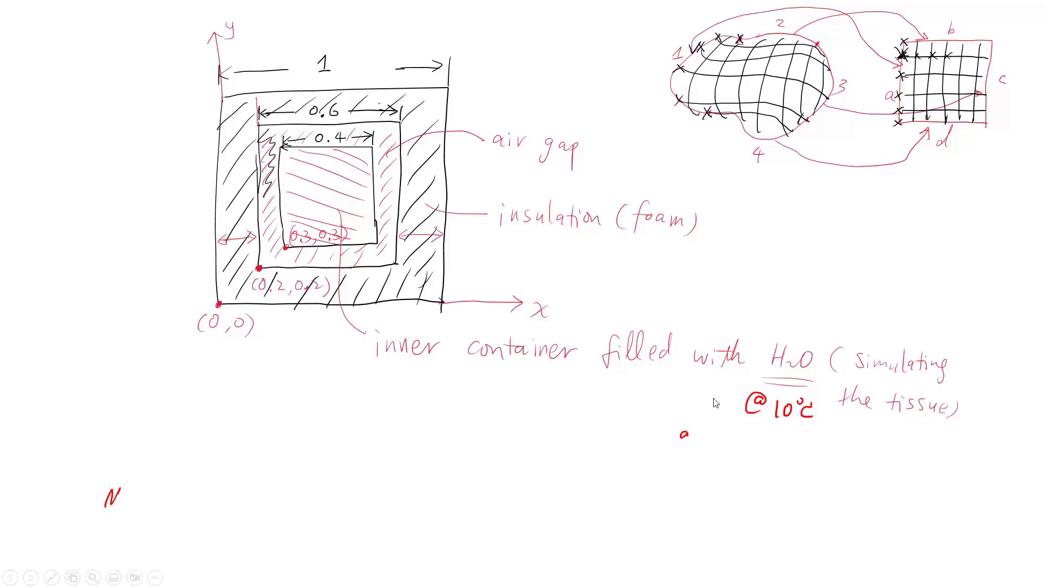
key(Escape)
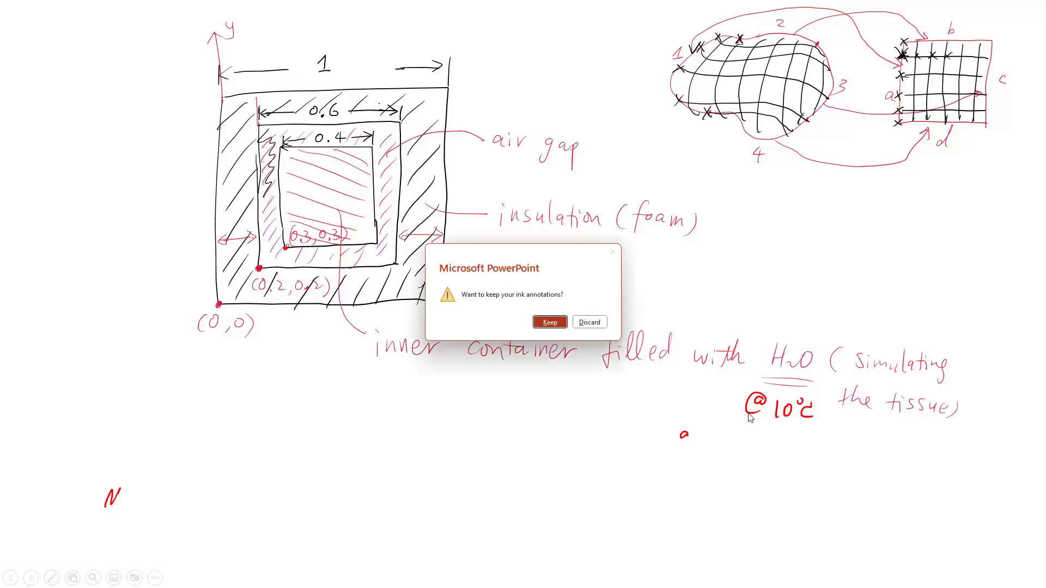
click(590, 322)
Write "@ 10°C" in black ink below the H2O label and draw leader lines out from the foam and the air gap.
drag(769, 404, 787, 418)
drag(792, 410, 814, 421)
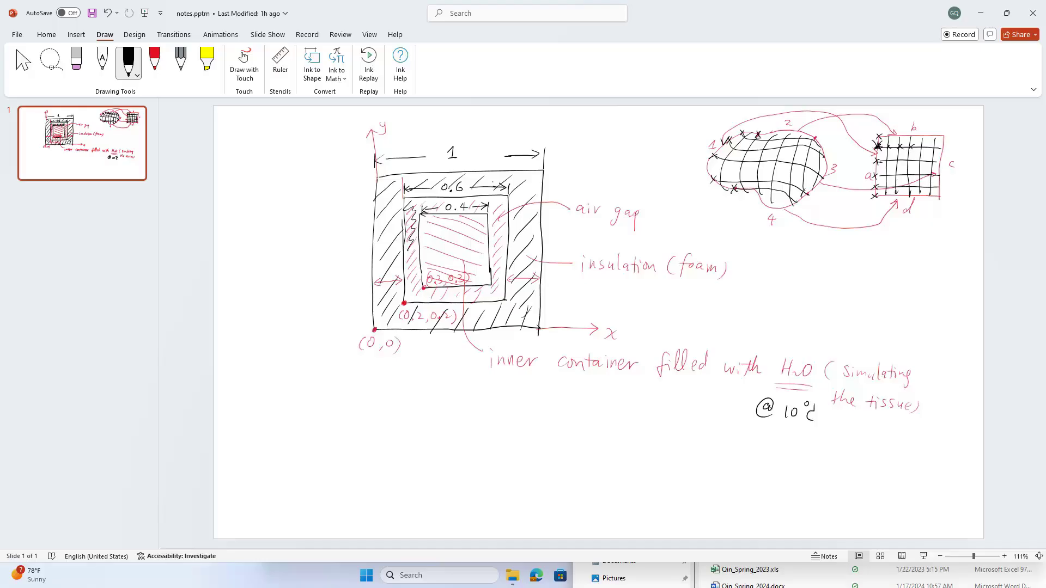
mouse_move(385, 232)
mouse_down()
mouse_move(324, 267)
mouse_move(306, 301)
mouse_up()
drag(412, 289, 333, 338)
mouse_move(307, 298)
mouse_down()
mouse_move(307, 328)
mouse_move(324, 348)
mouse_up()
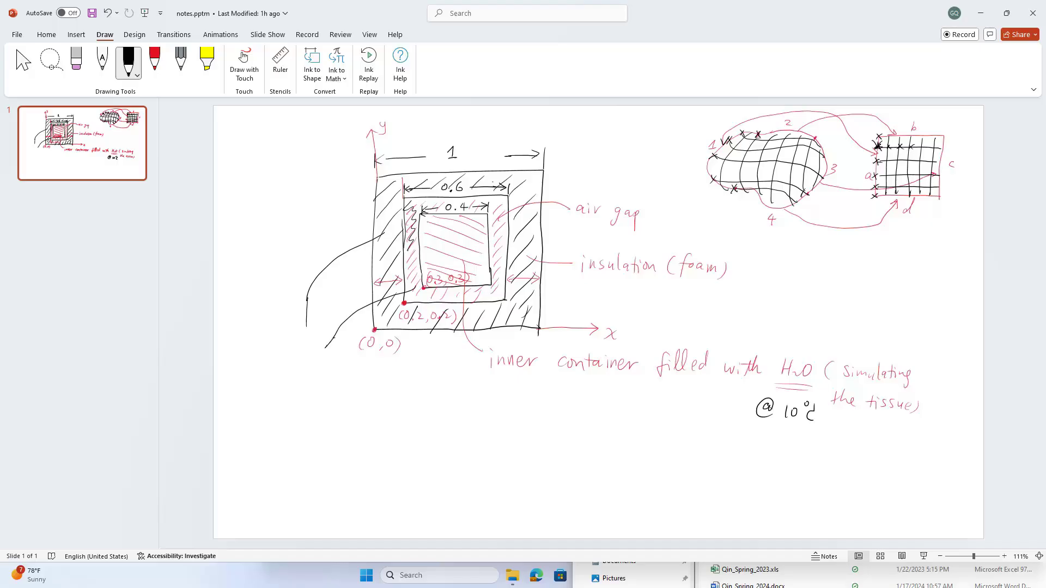
Handwrite "ambient 30°C" outside the container, beside the outer wall of the sketch.
mouse_move(251, 159)
mouse_down()
mouse_move(252, 169)
mouse_move(281, 163)
mouse_up()
drag(285, 158, 298, 164)
mouse_move(303, 150)
mouse_down()
mouse_move(303, 163)
mouse_move(308, 155)
mouse_up()
drag(256, 184, 255, 195)
drag(268, 186, 287, 194)
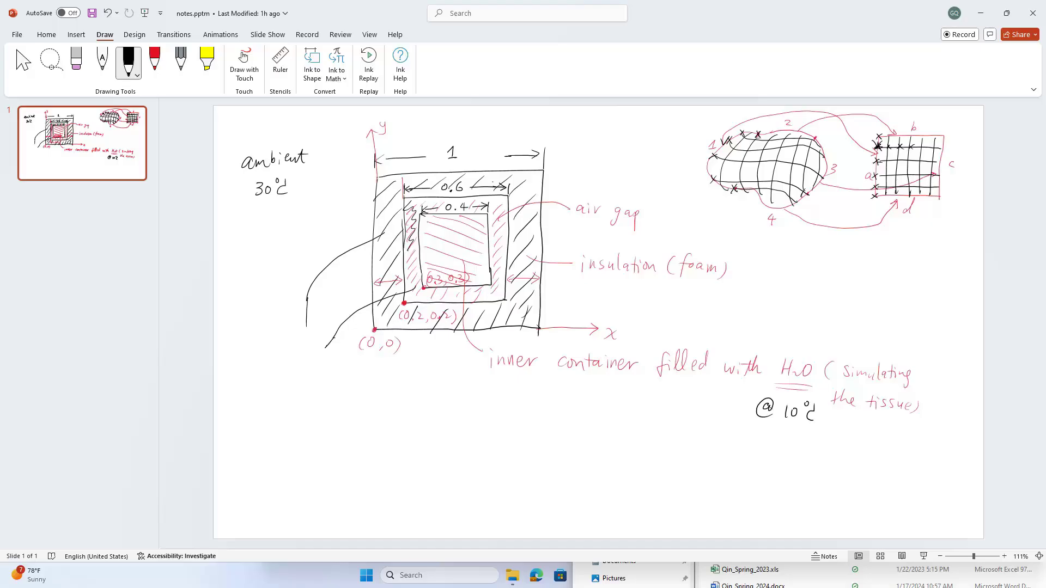
Write "30°C" at the ends of the two leader lines and add heat-flow arrows marked "Q" pointing into the container.
mouse_move(294, 341)
mouse_down()
mouse_move(291, 356)
mouse_move(310, 343)
mouse_up()
drag(317, 348, 315, 359)
mouse_move(413, 213)
mouse_down()
mouse_move(407, 224)
mouse_move(435, 226)
mouse_up()
drag(331, 179, 338, 196)
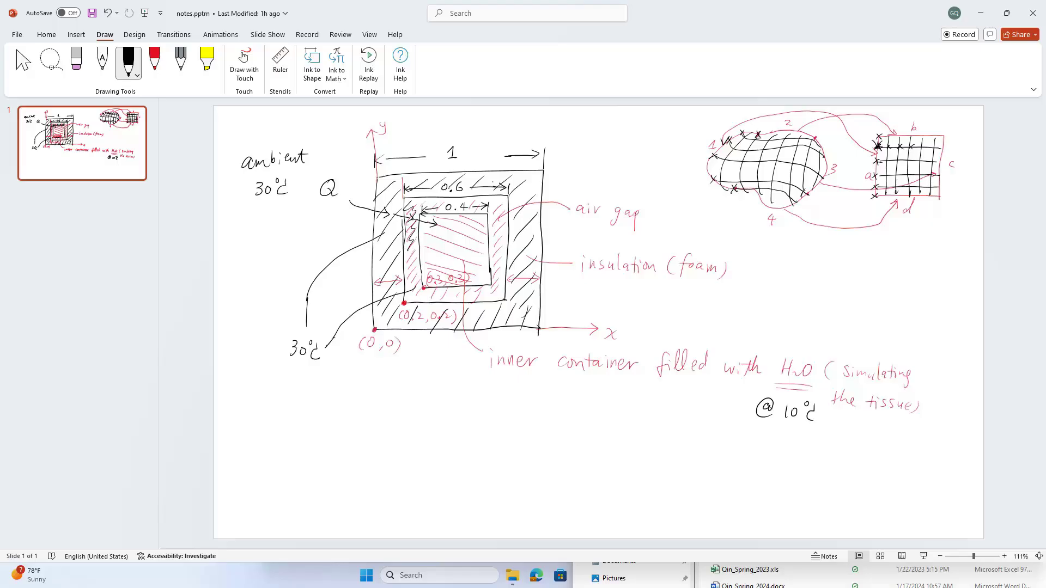
Draw the heat-flow path through the container layers and label it "convection" outside the wall and "conduction" in the foam.
drag(353, 190, 374, 197)
mouse_move(344, 163)
mouse_down()
mouse_move(346, 173)
mouse_move(374, 173)
mouse_up()
drag(376, 170, 379, 175)
drag(380, 200, 399, 204)
drag(414, 144, 390, 197)
drag(411, 129, 436, 133)
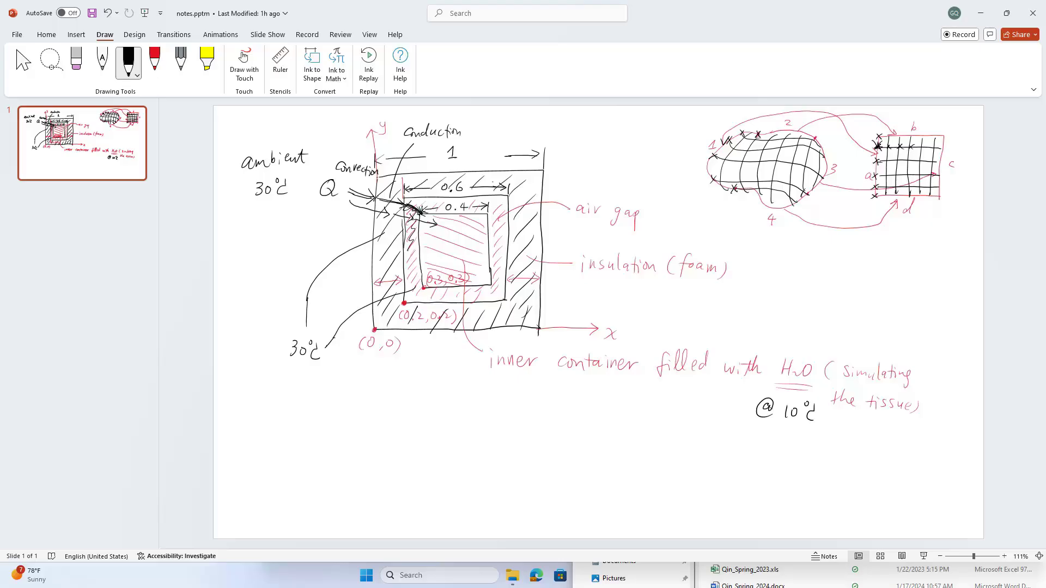
drag(422, 218, 444, 223)
Dock the notes to half the screen, launch Fluent 2024 R2 and start a 3D double-precision Solution session.
key(super+Left)
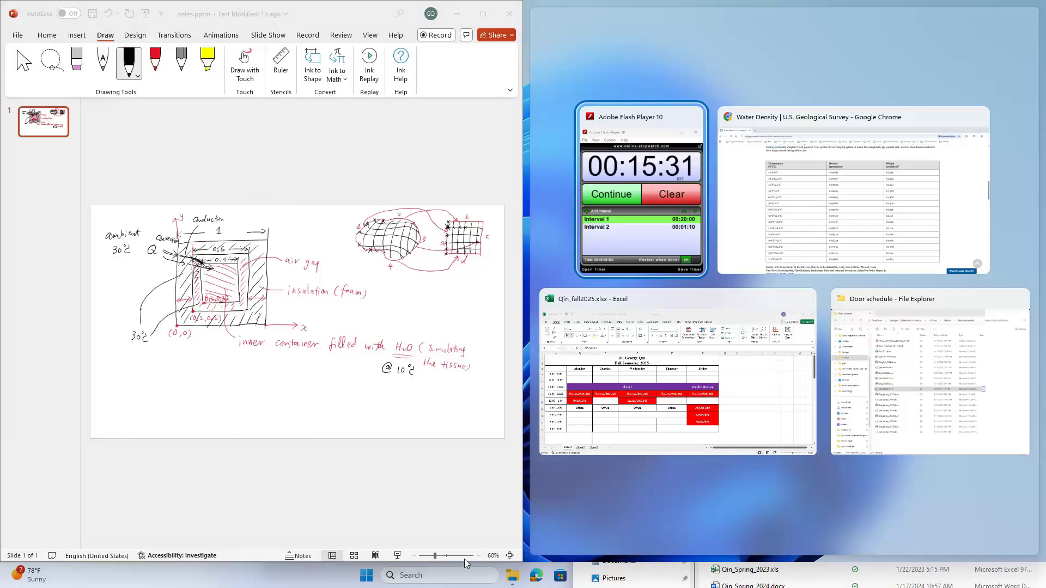
click(367, 577)
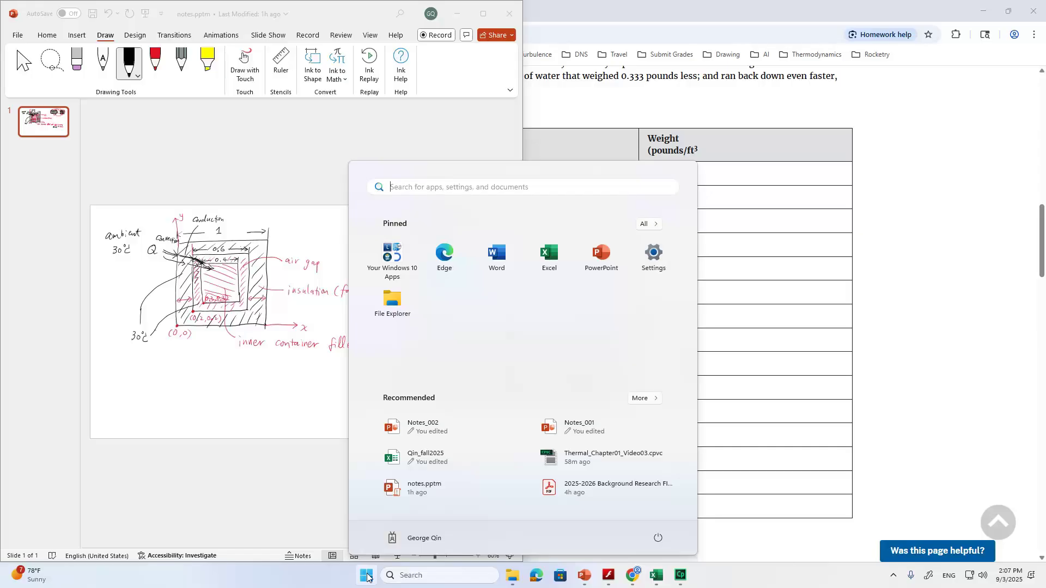
text(fluent 2024 R2)
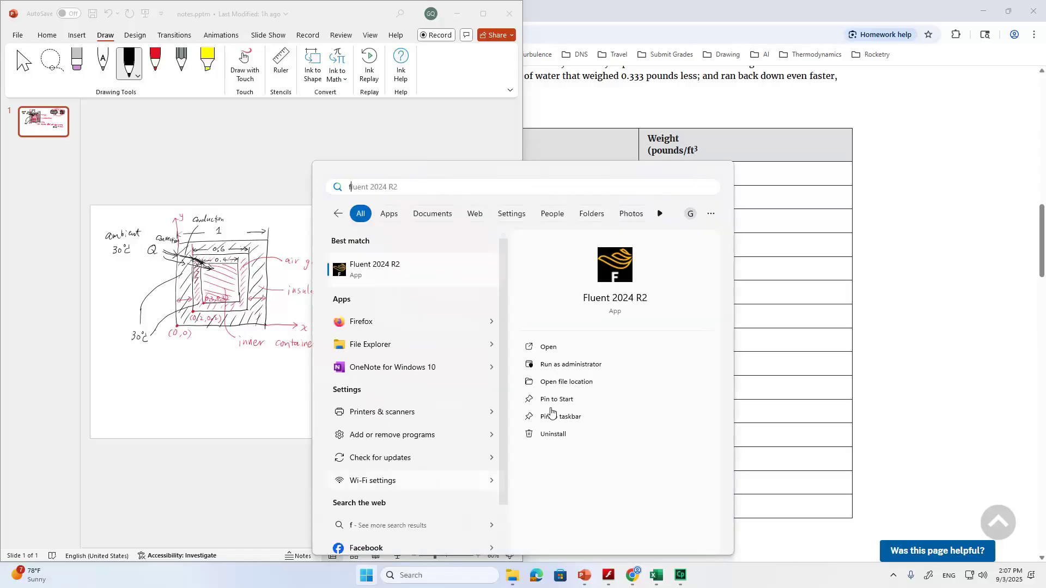
click(630, 287)
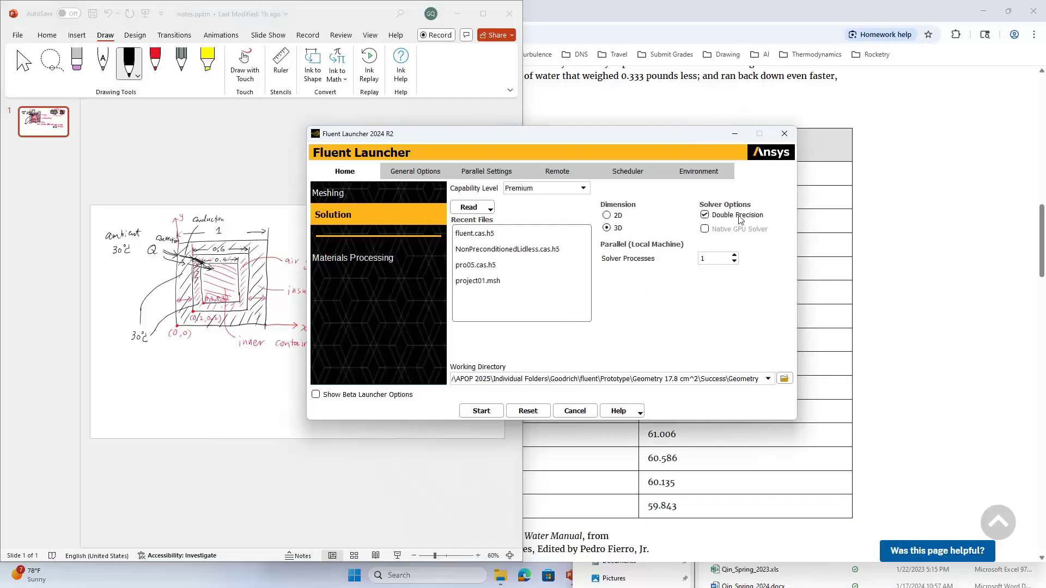
click(475, 412)
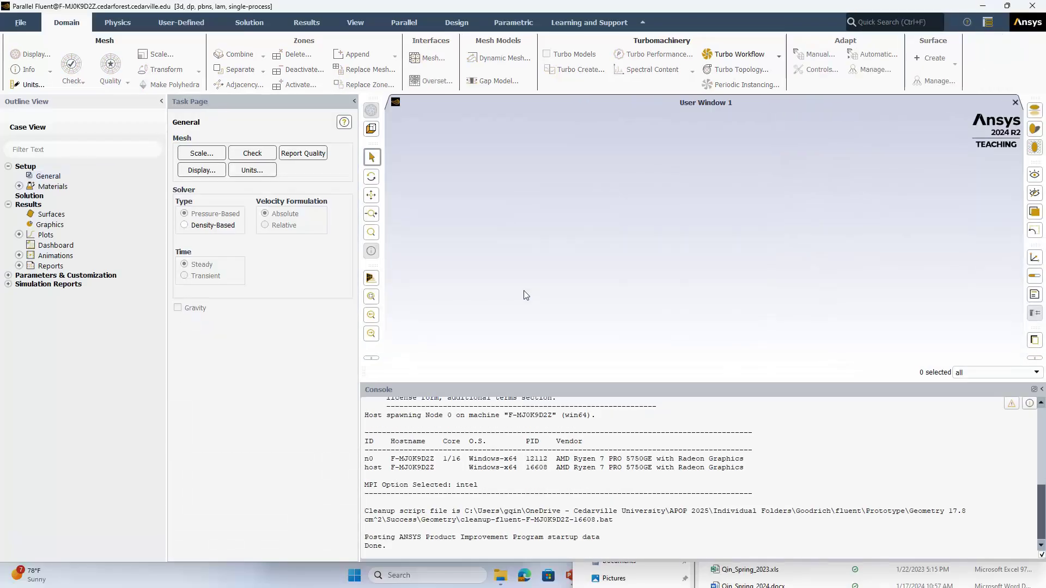
Start reading a mesh with the All Mesh Files (*.msh) filter and browse to the OneDrive - Cedarville University folder.
click(21, 25)
mouse_move(17, 44)
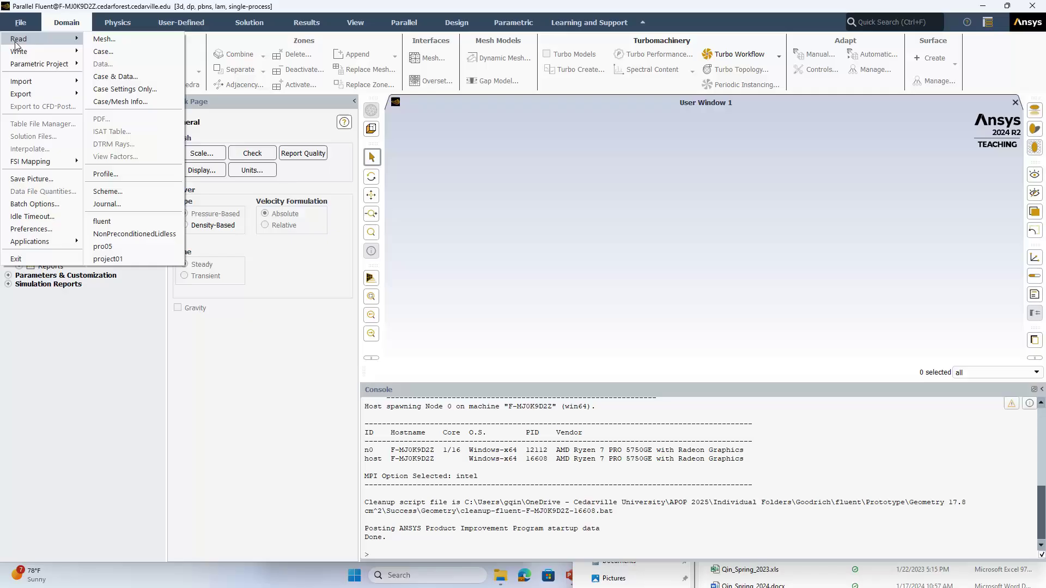
click(107, 41)
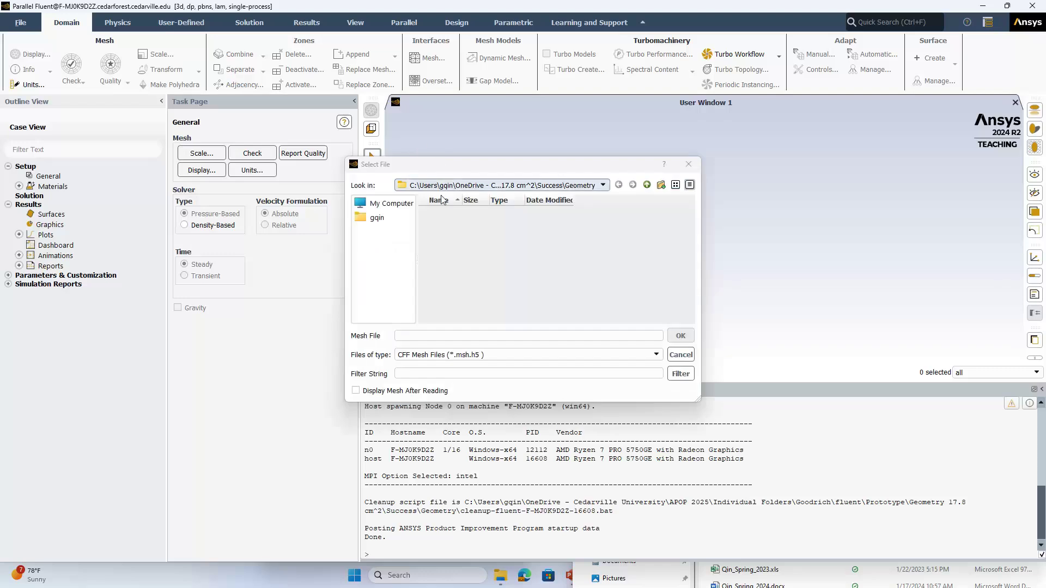
click(521, 354)
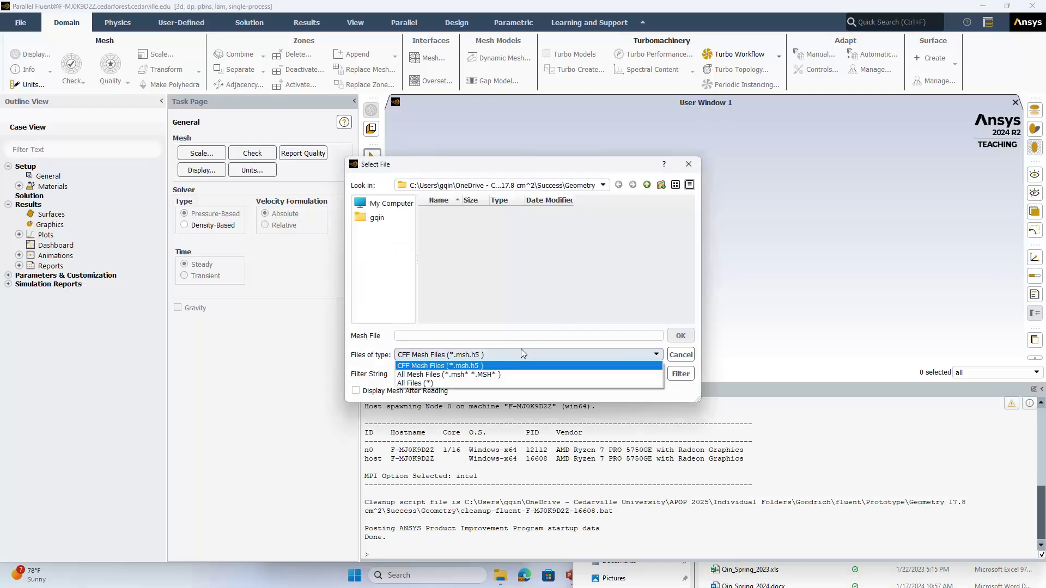
click(477, 375)
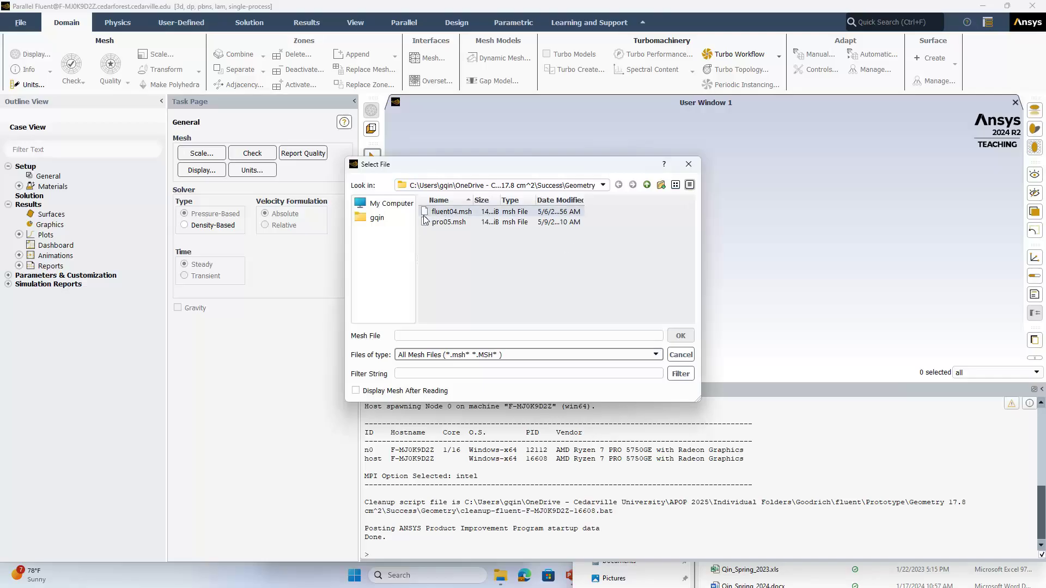
click(379, 218)
scroll(462, 240, down, 2)
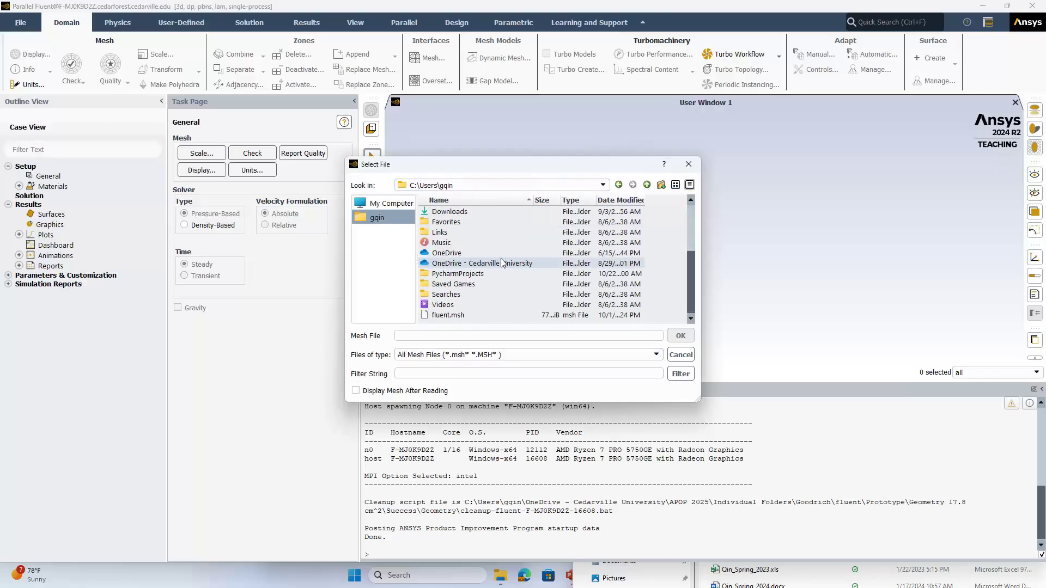
double_click(489, 265)
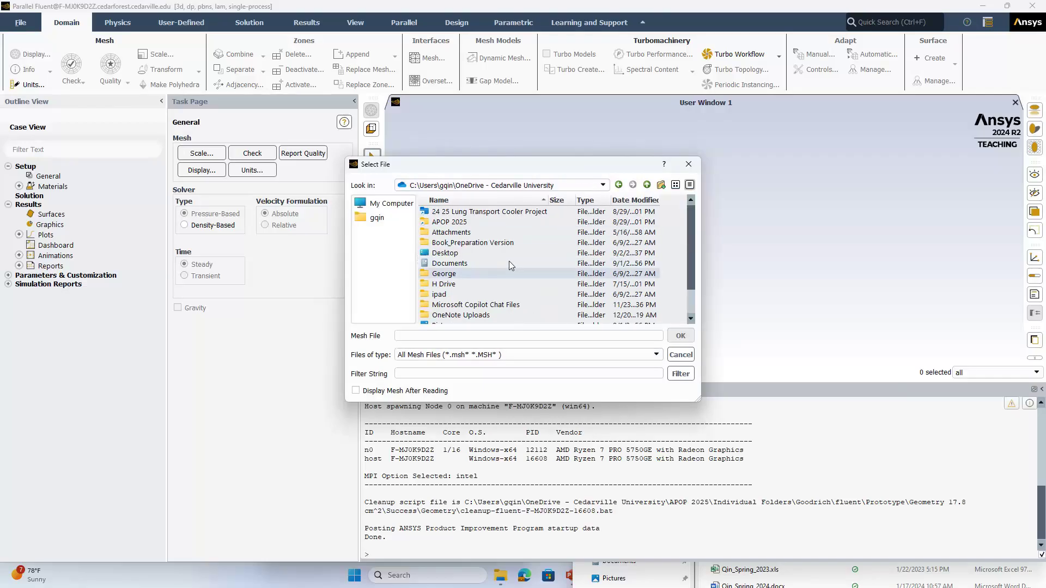
double_click(451, 285)
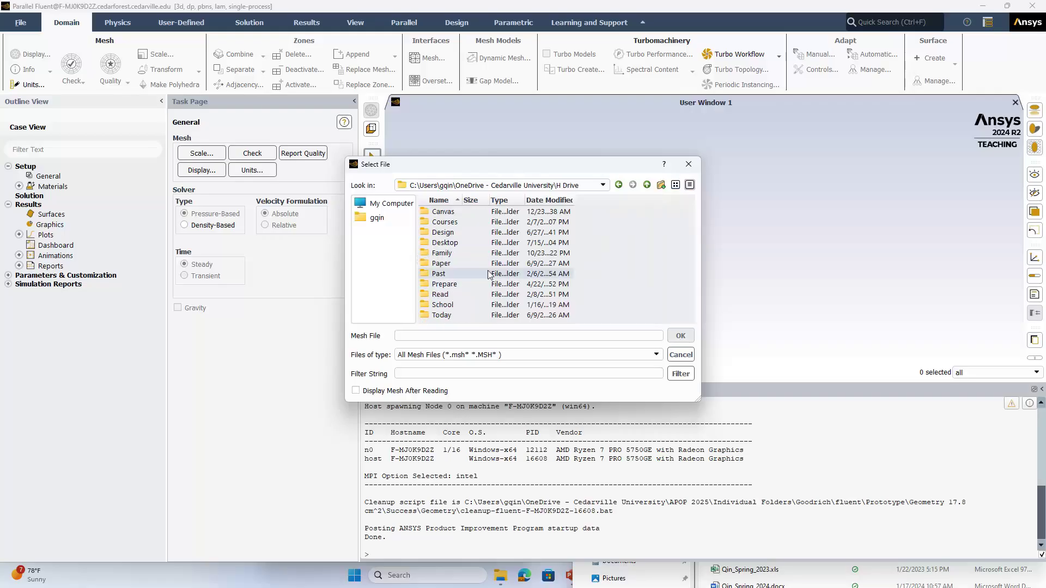
double_click(461, 274)
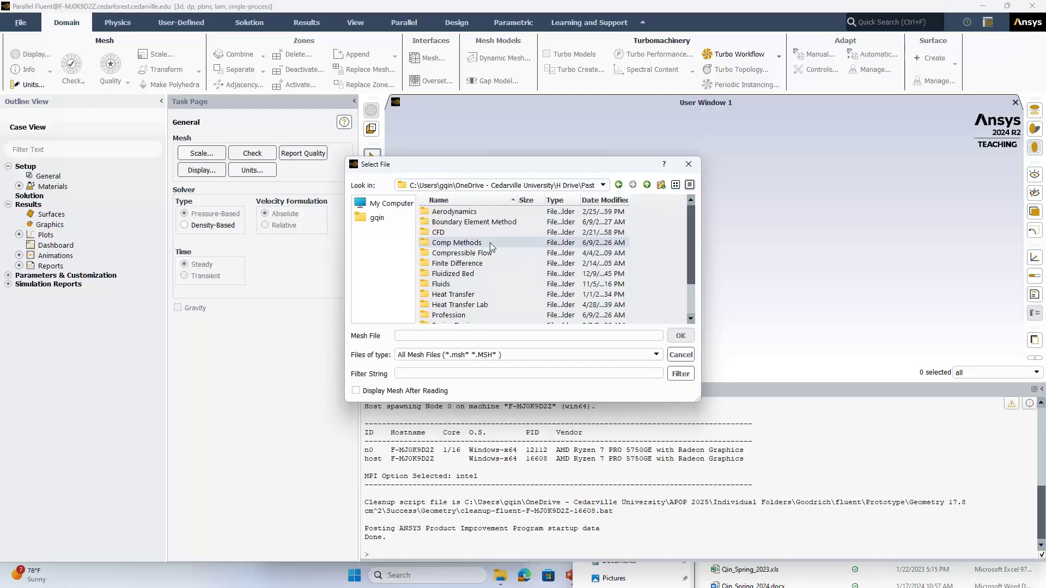
scroll(489, 245, down, 1)
double_click(464, 294)
double_click(443, 213)
double_click(463, 223)
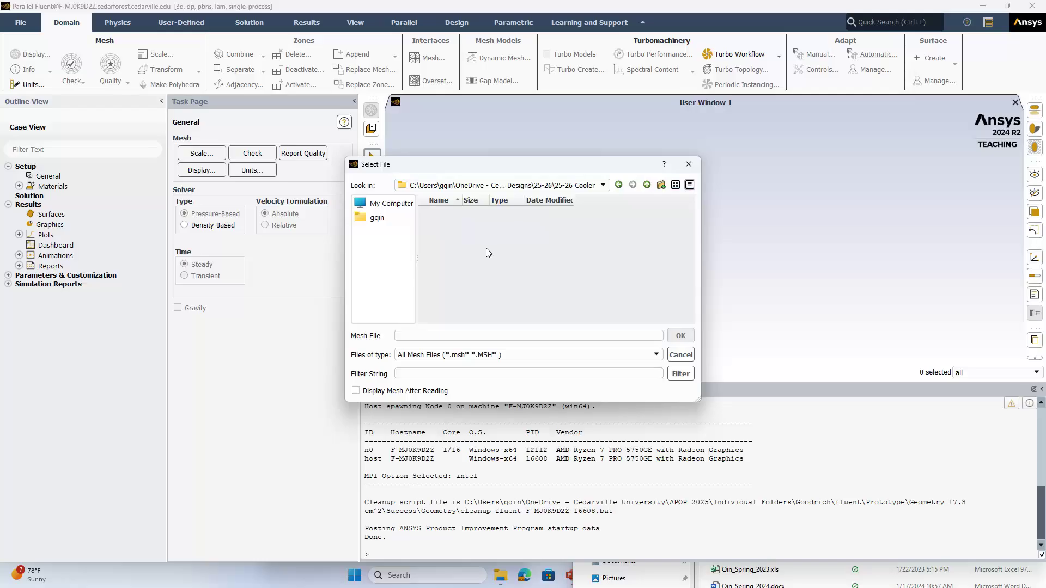
click(646, 186)
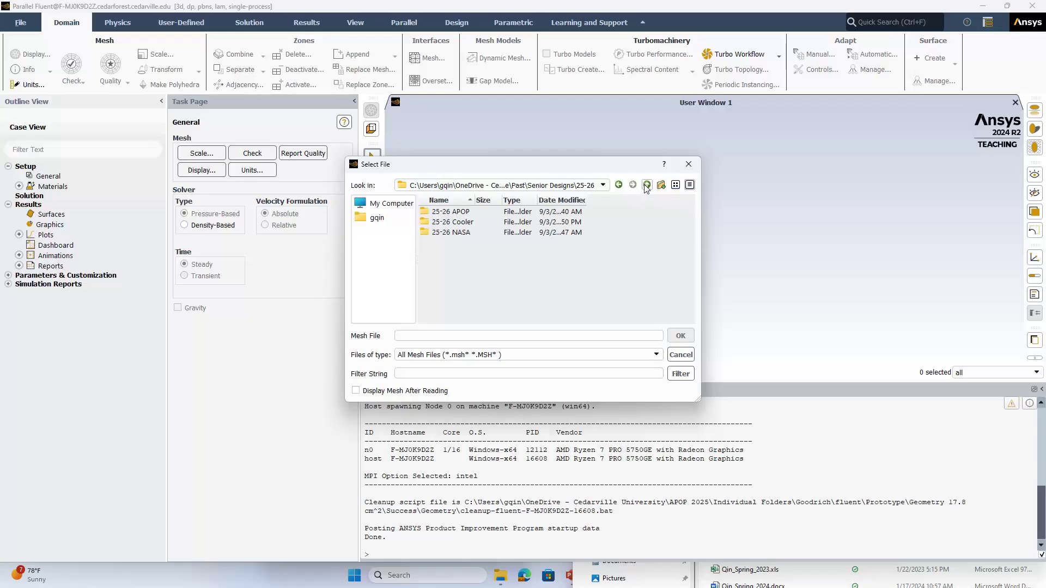
click(646, 185)
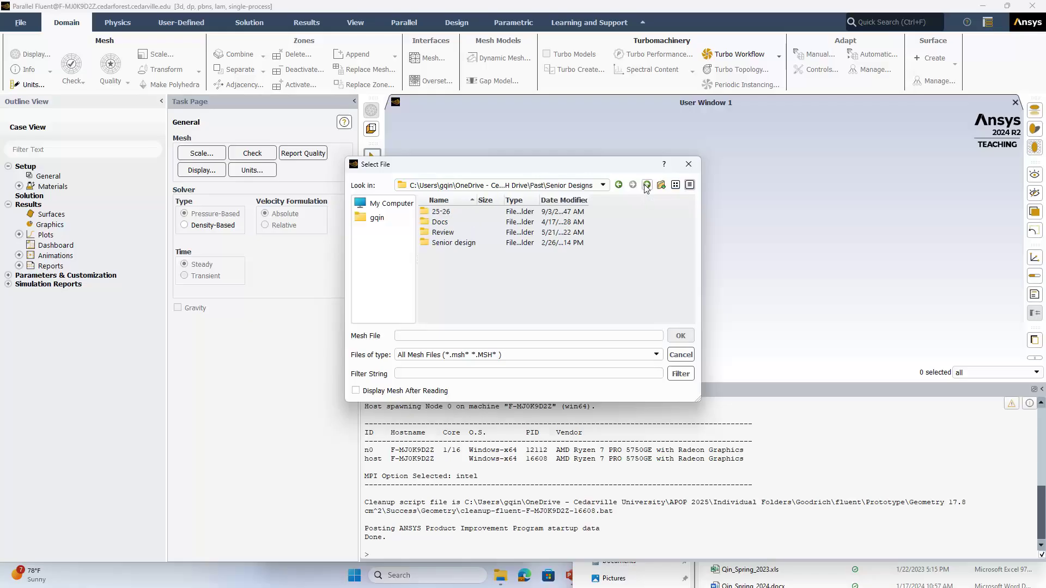
click(646, 186)
click(646, 185)
click(646, 186)
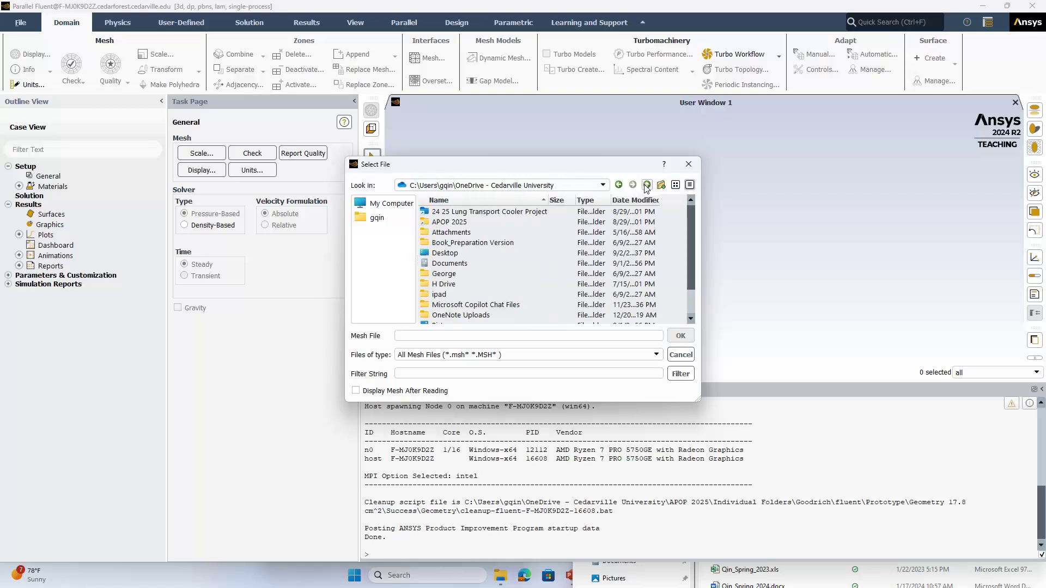
Read the mesh file fluent.msh from the OneDrive Desktop folder.
double_click(444, 253)
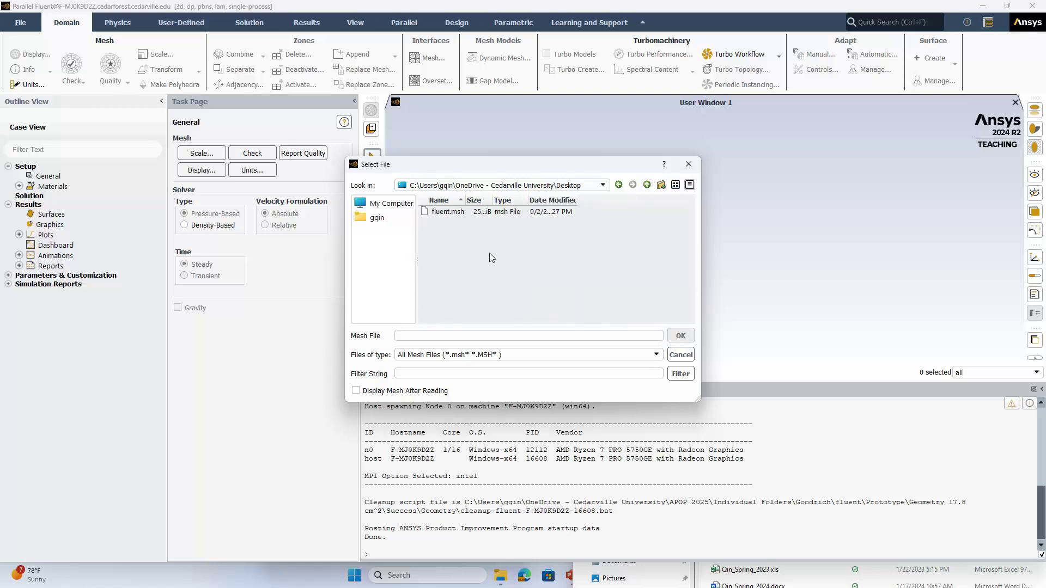
click(448, 211)
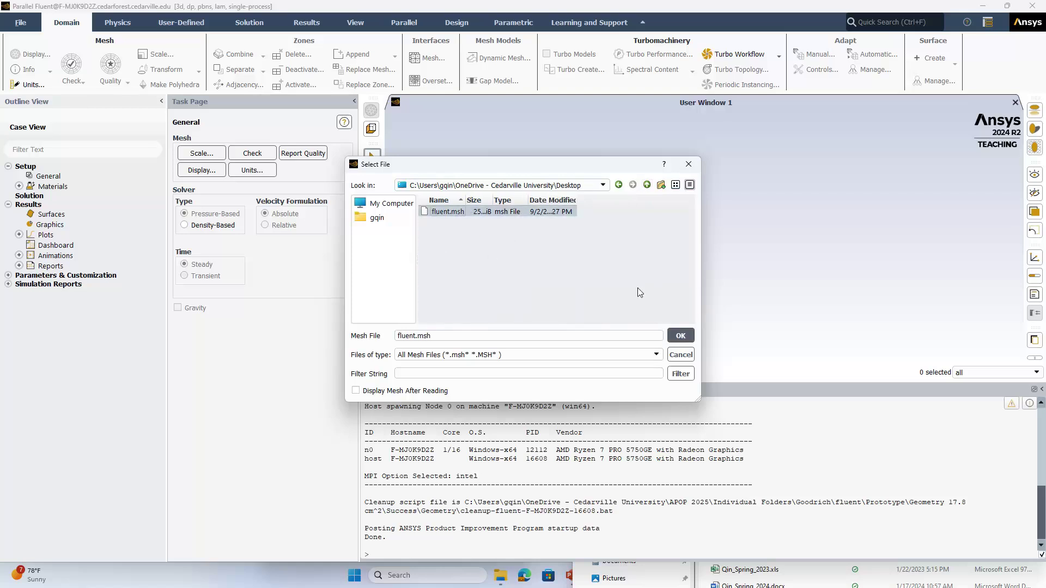
click(681, 335)
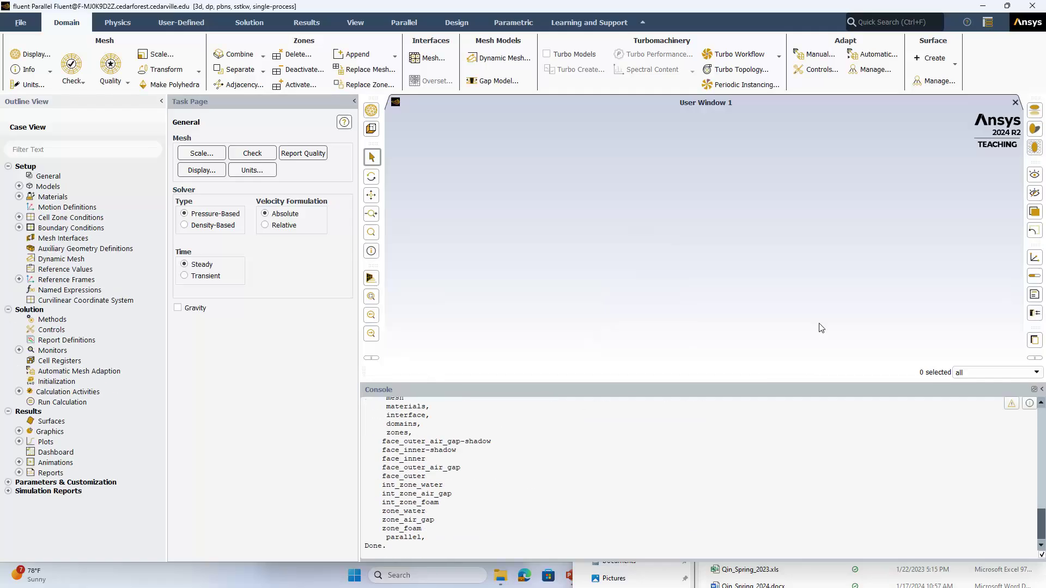
Display the faces of all mesh surfaces, including the inner, outer and air gap faces, in the graphics window.
click(202, 171)
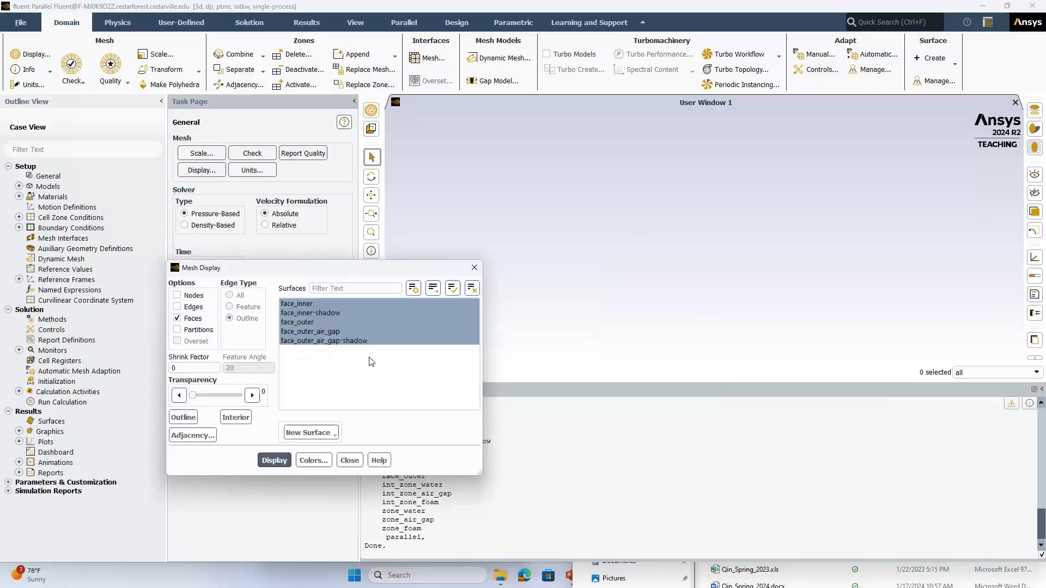
click(274, 461)
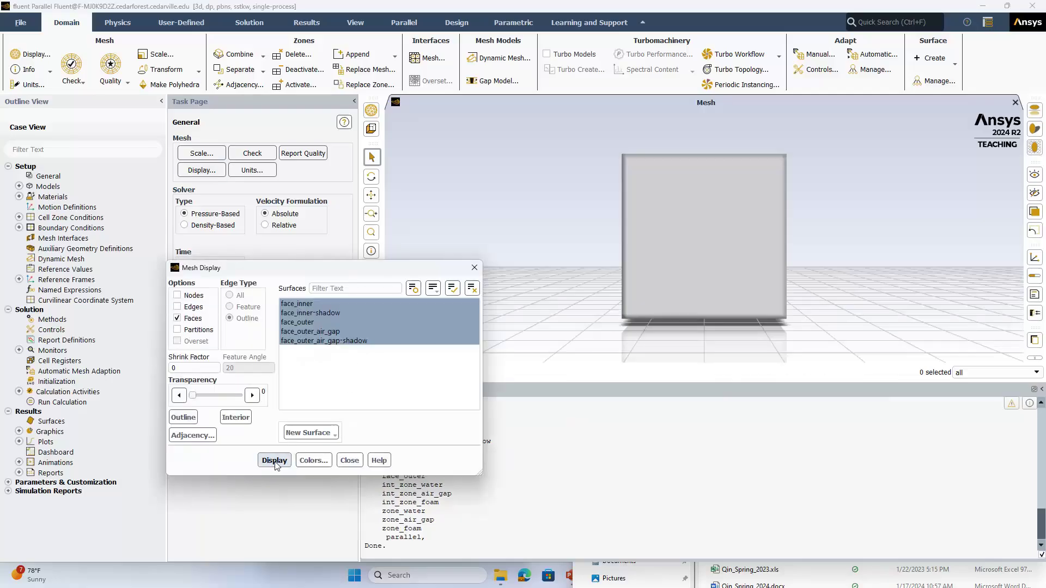
click(350, 461)
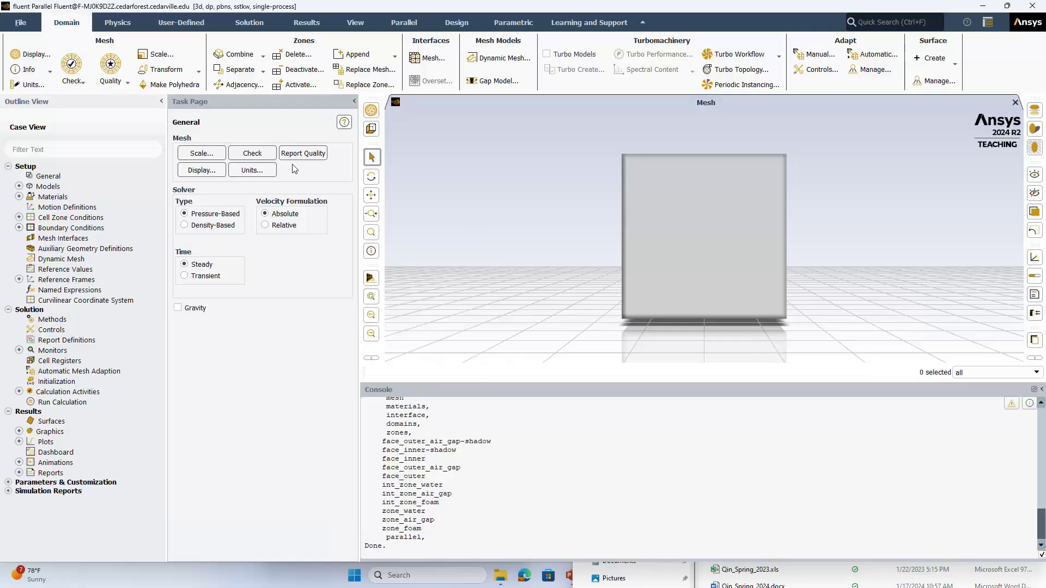
Run a mesh check and set the solver's time formulation to Transient.
click(252, 153)
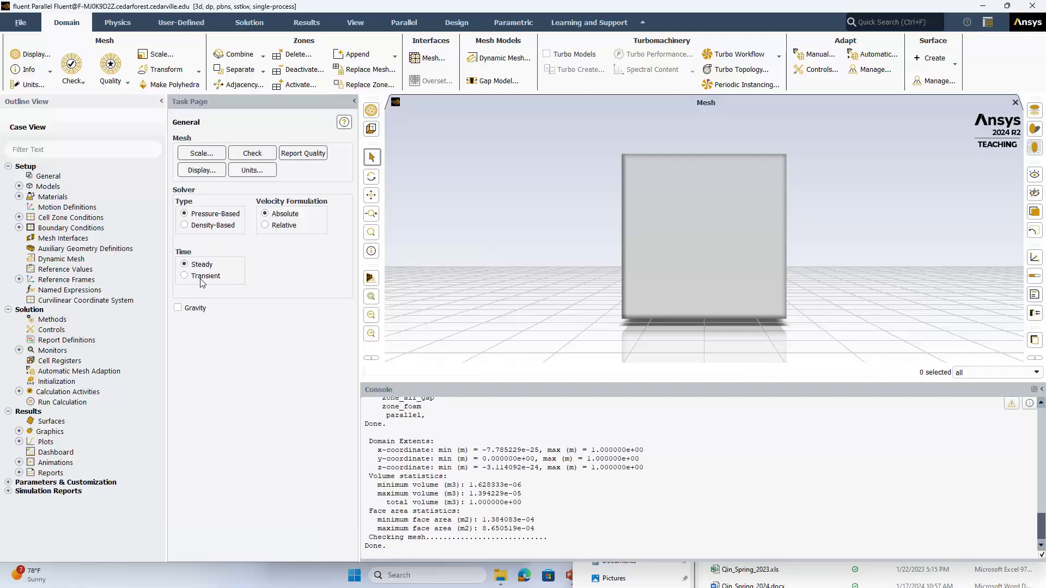
click(184, 276)
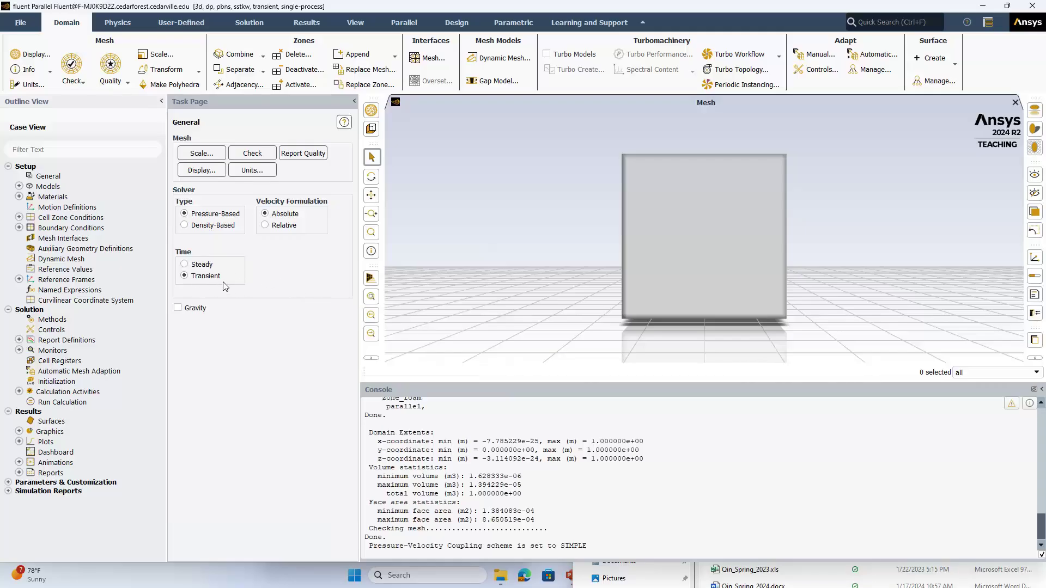
Enable gravity and set the gravitational acceleration in the Y direction to -9.81 m/s².
click(177, 307)
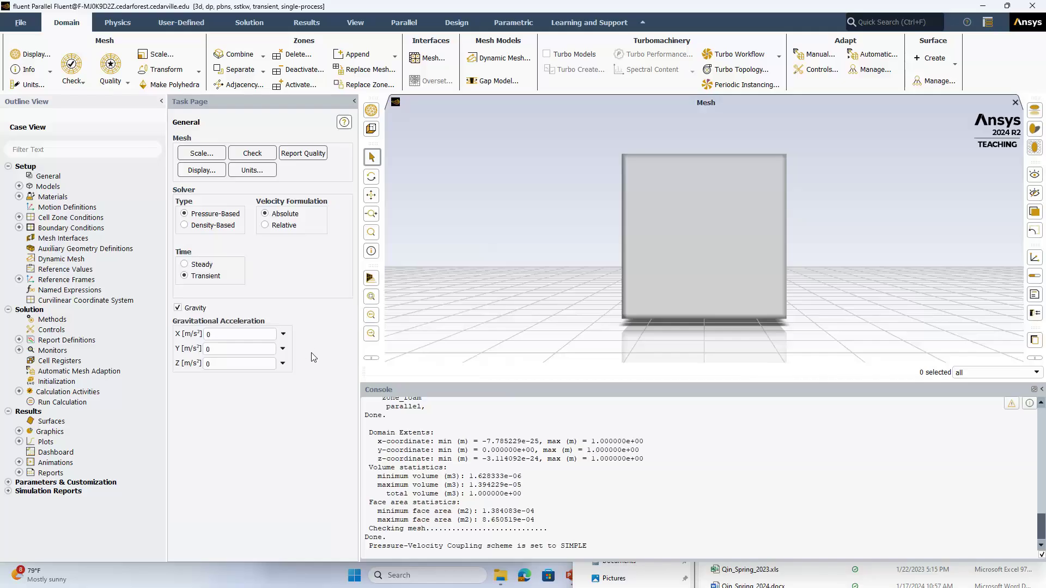
click(233, 350)
key(BackSpace)
text(-9.81)
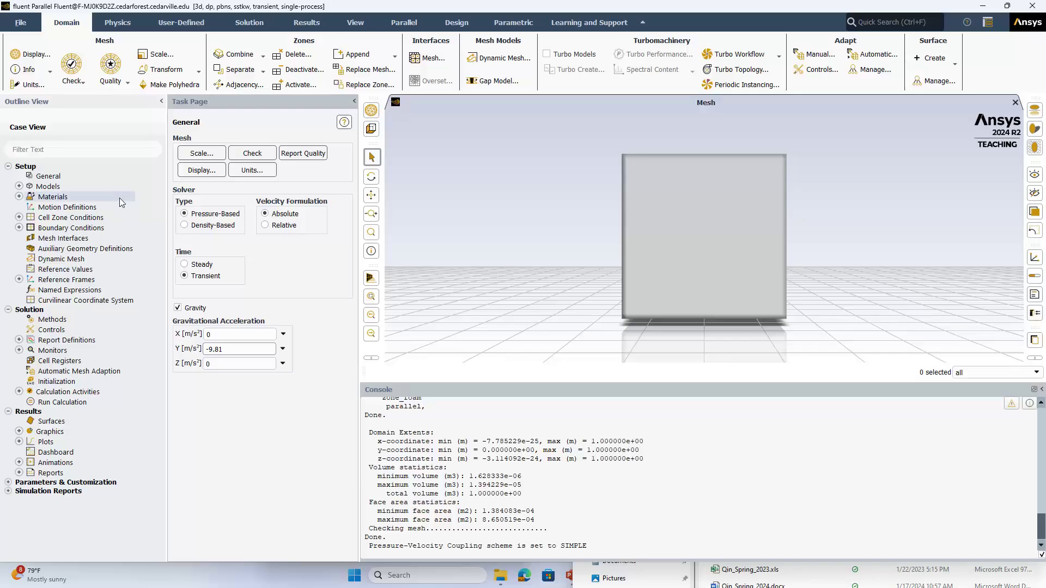
Expand the physical models and turn the Energy model on.
click(20, 187)
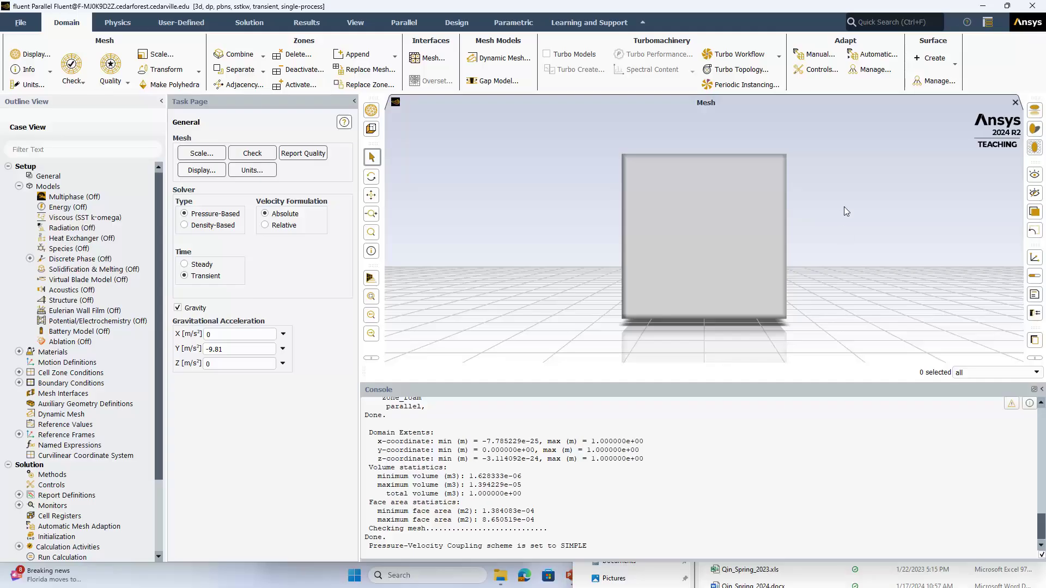
right_click(80, 209)
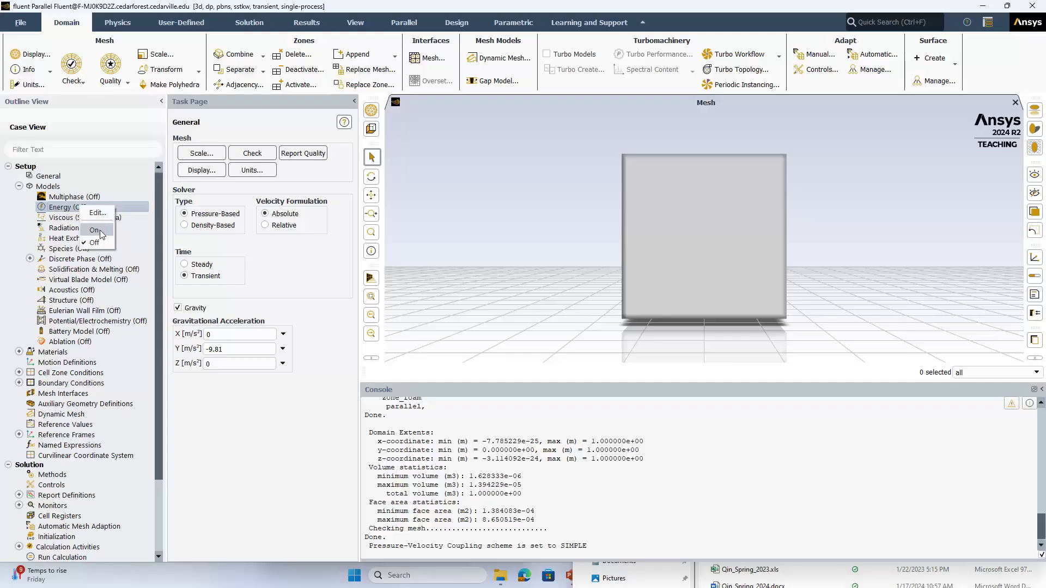
click(99, 230)
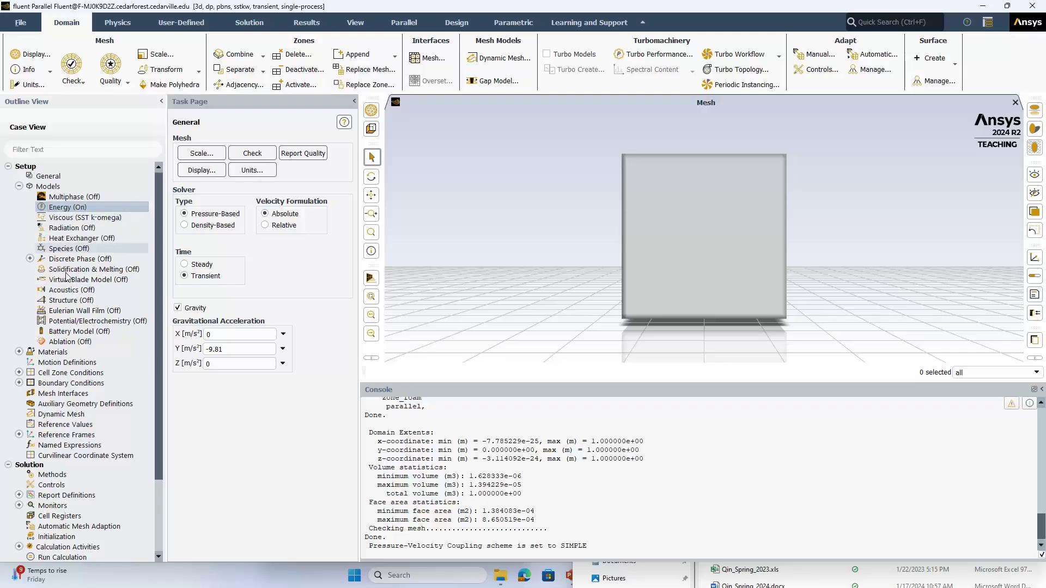
List the existing fluid and solid materials and start creating a new fluid material.
scroll(157, 210, down, 1)
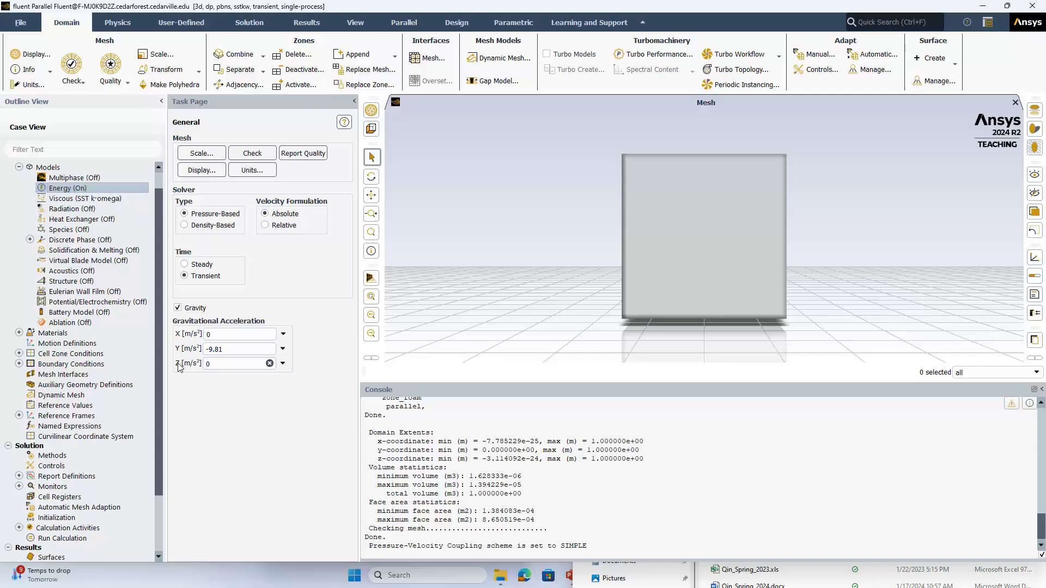
click(20, 332)
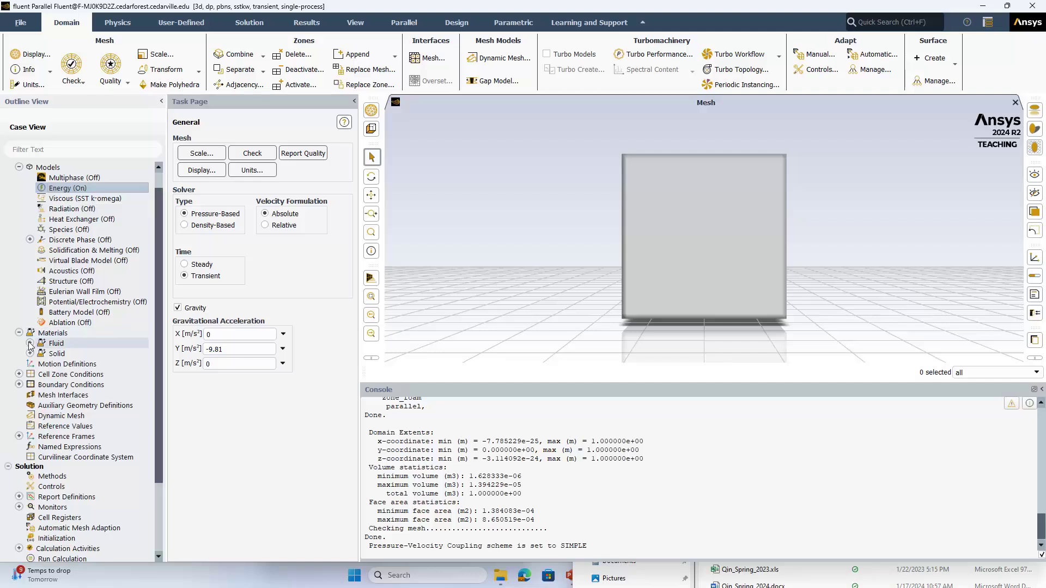
click(30, 344)
click(30, 364)
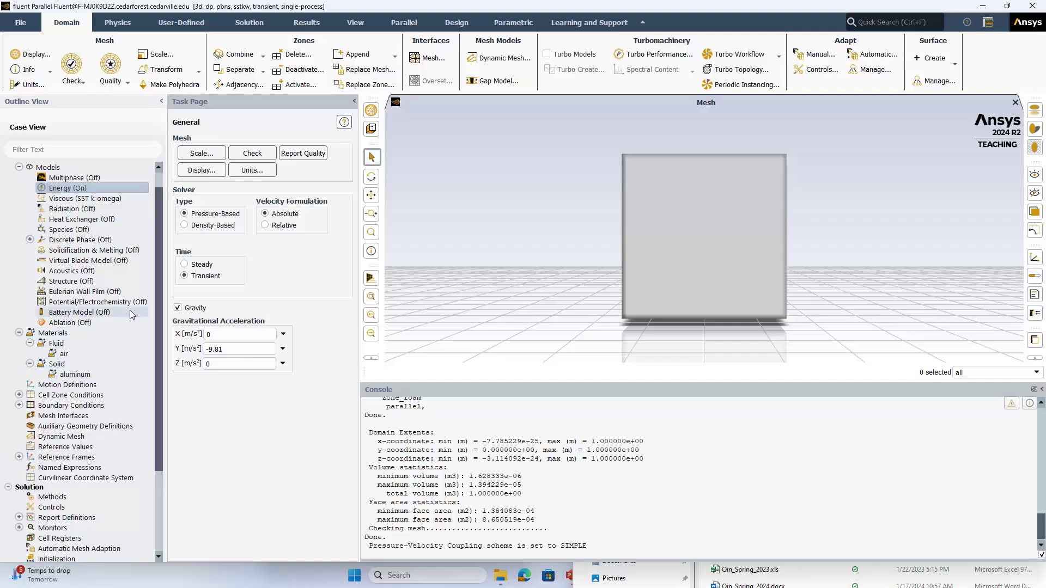
drag(158, 285, 155, 343)
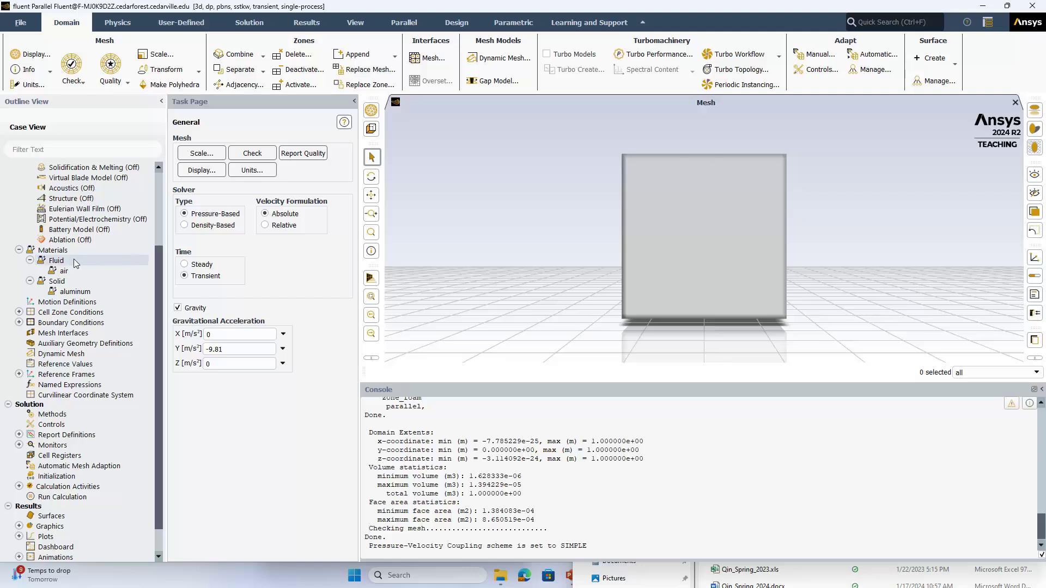
right_click(57, 263)
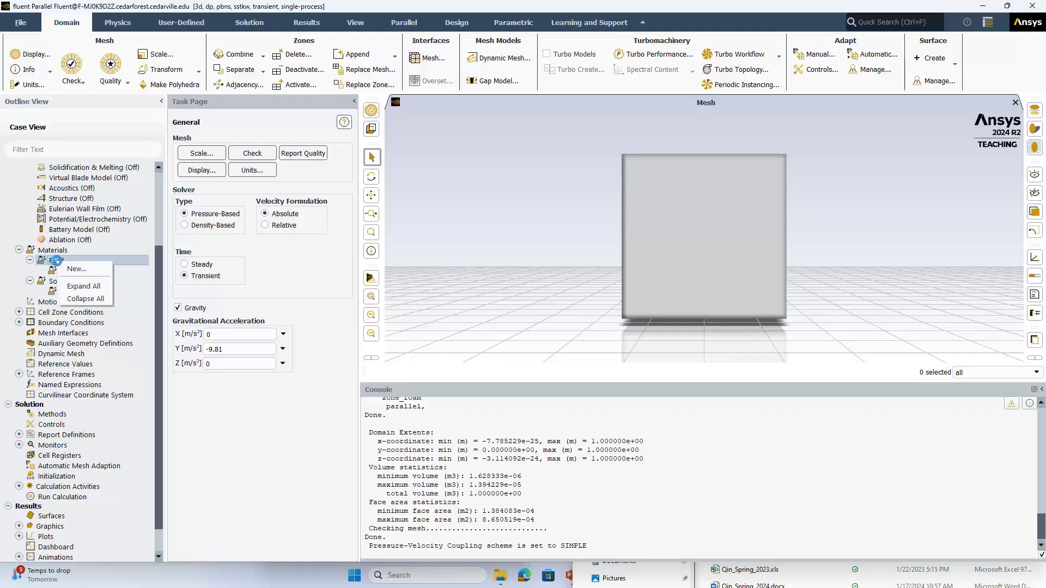
click(84, 268)
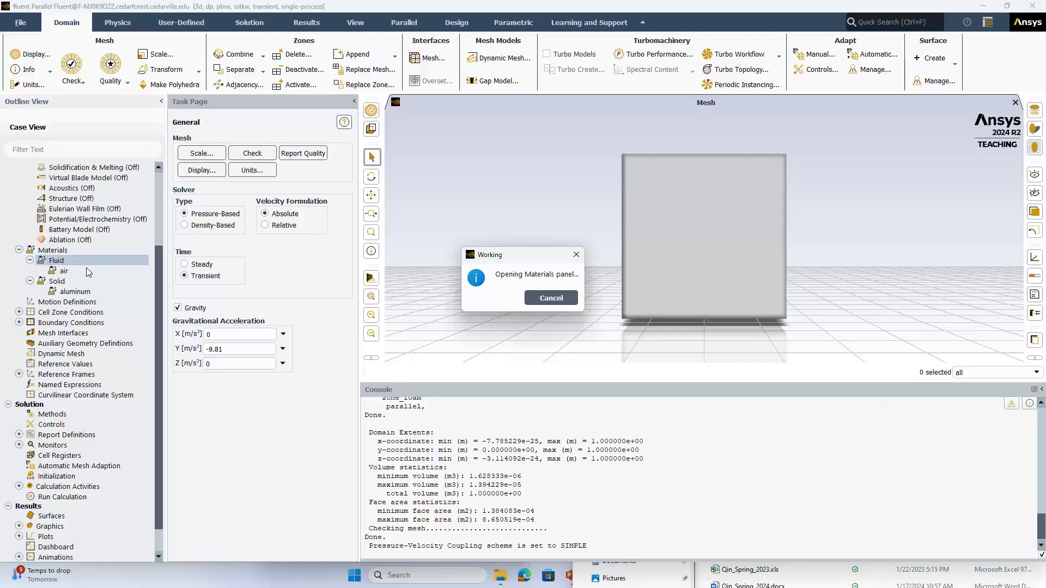
drag(418, 271, 518, 146)
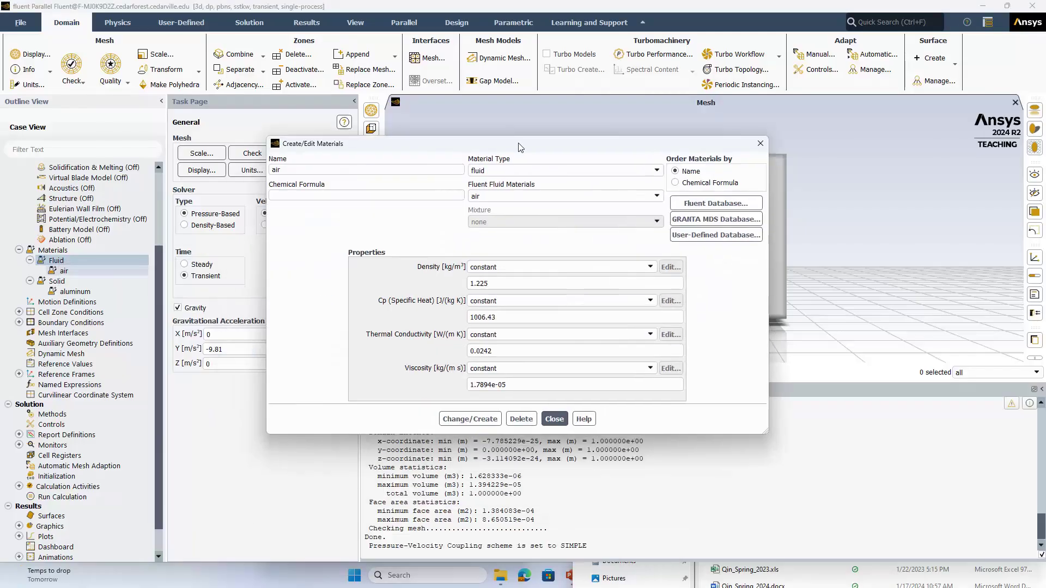
Copy water-liquid (h2o<l>) from the Fluent database into the case's fluid materials and close the material editor.
click(714, 203)
drag(360, 320, 359, 349)
drag(352, 273, 328, 144)
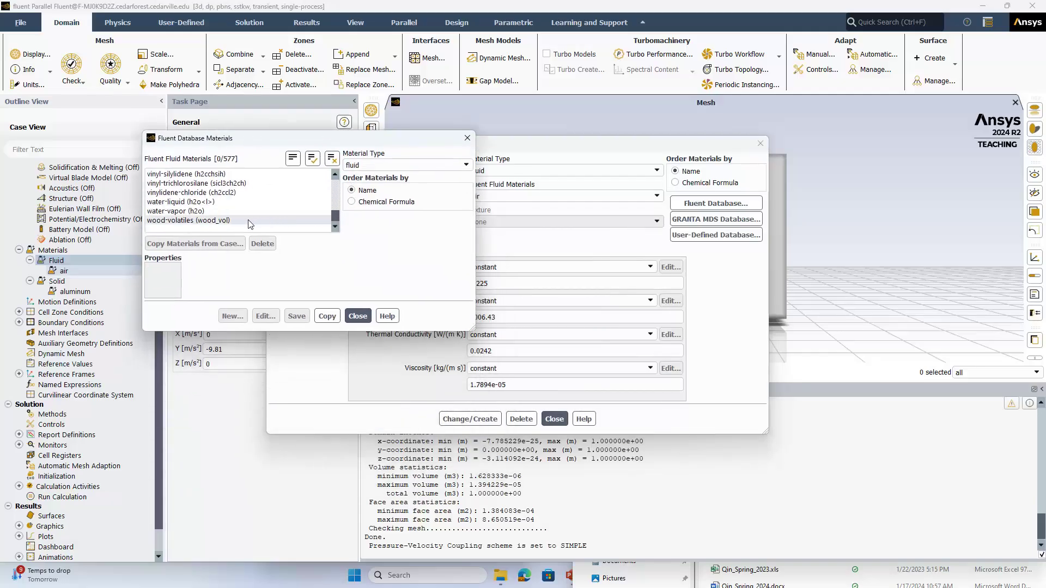
click(176, 203)
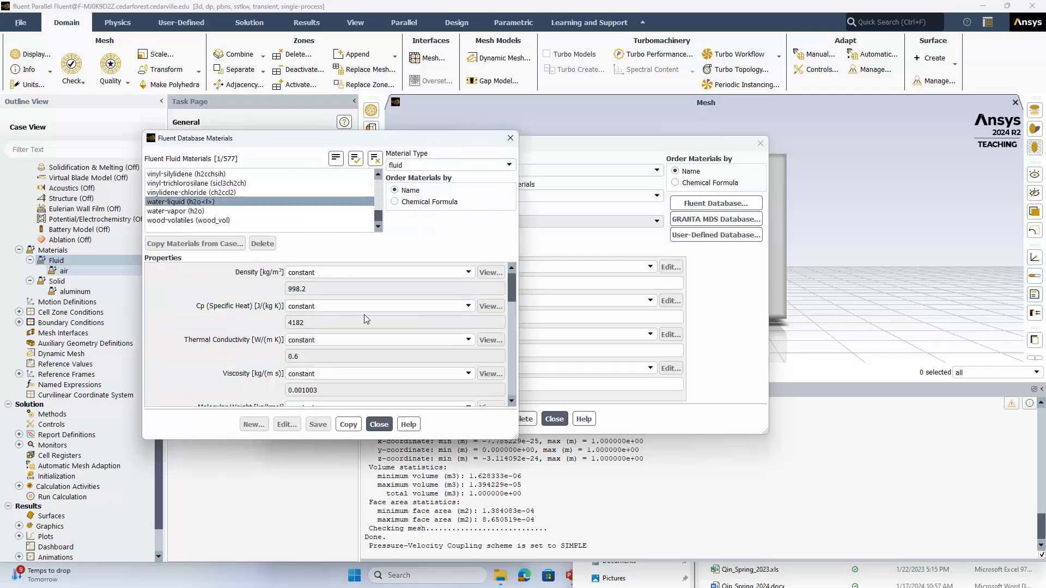
click(351, 426)
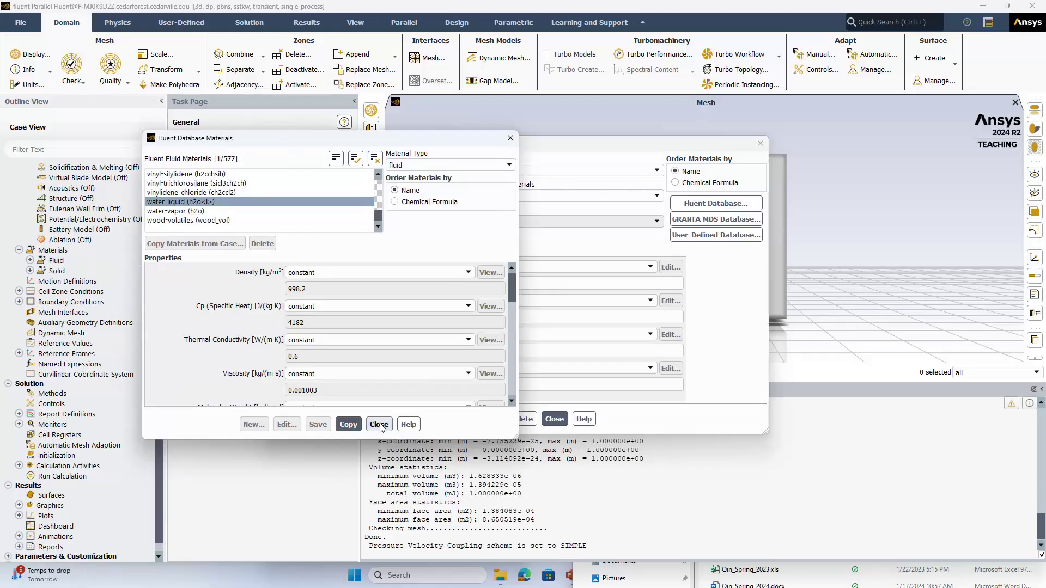
click(380, 425)
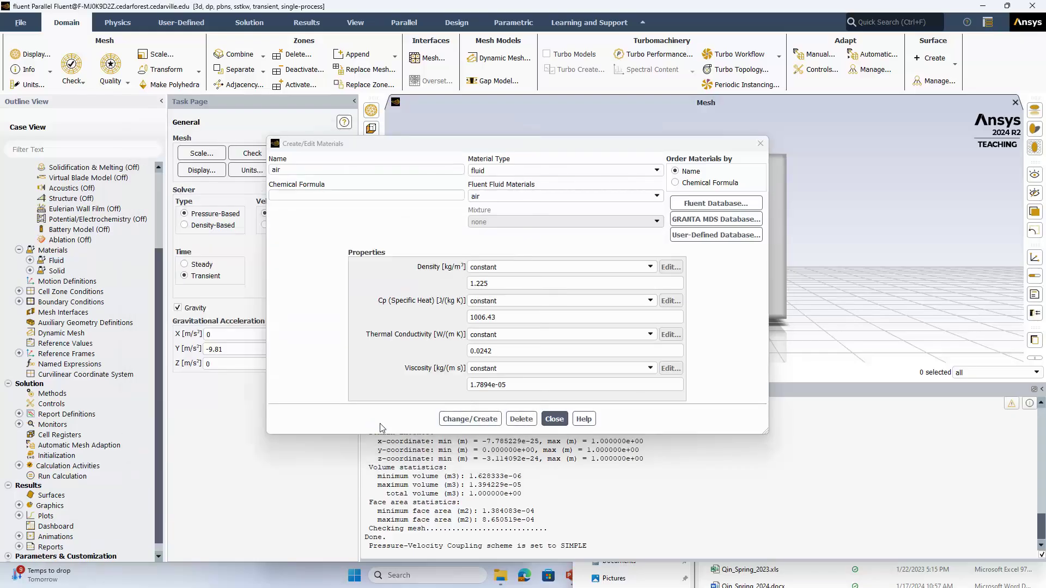
click(30, 261)
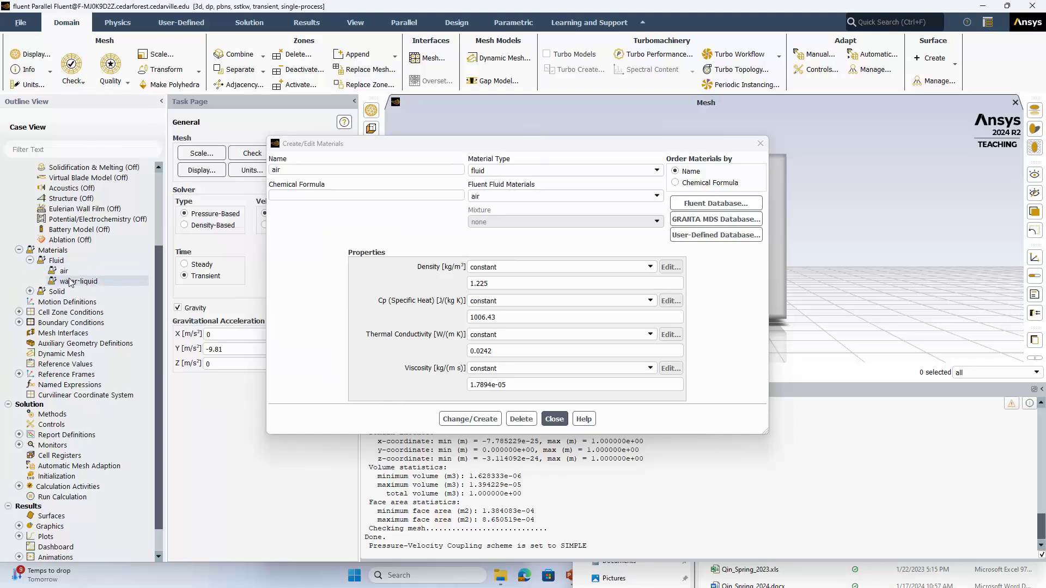
click(554, 419)
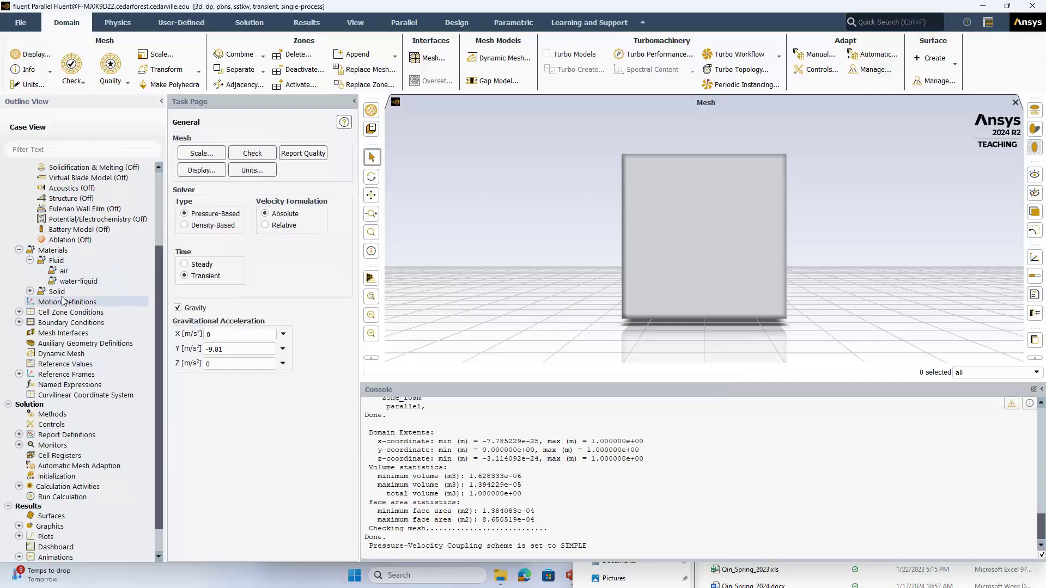
Start a new solid material based on aluminum, name it insulation and clear its chemical formula.
click(30, 291)
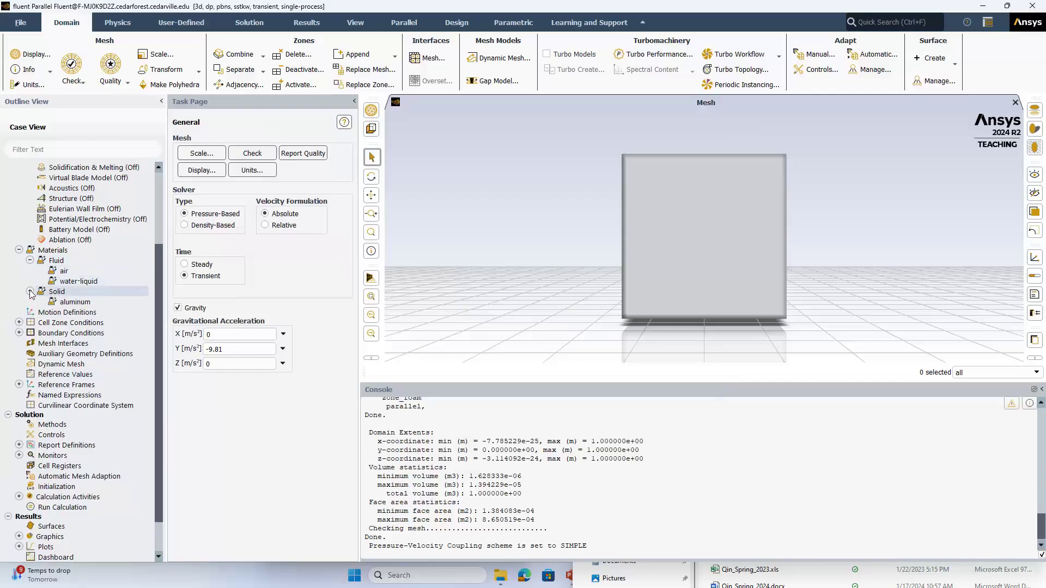
right_click(57, 295)
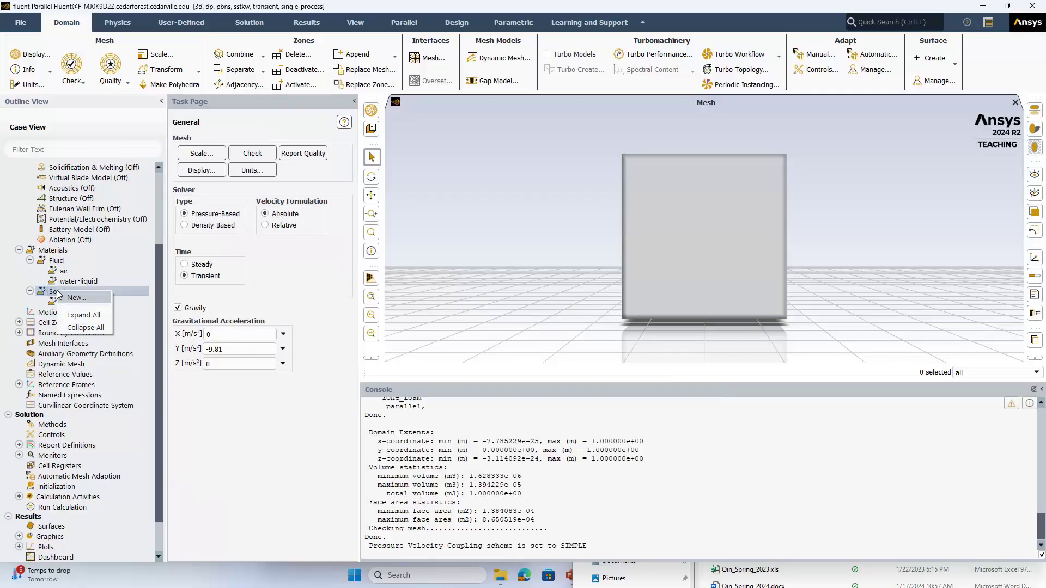
click(82, 302)
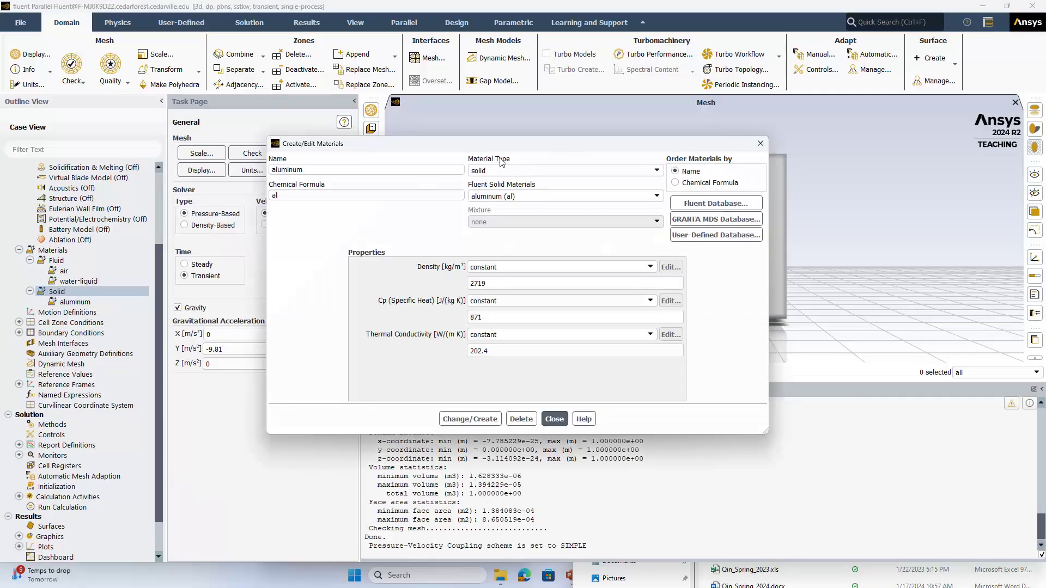
drag(512, 147, 627, 214)
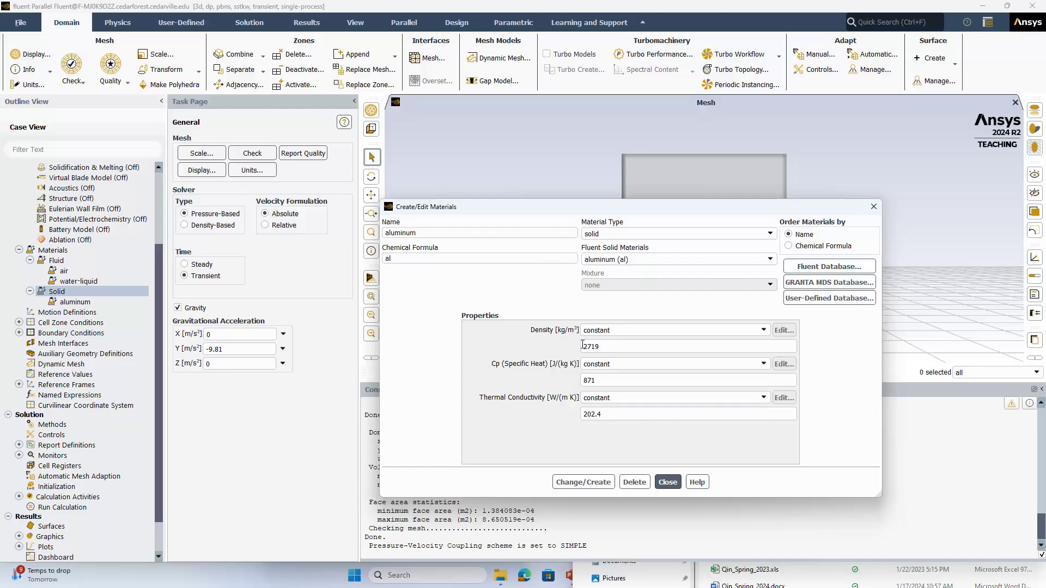
double_click(439, 233)
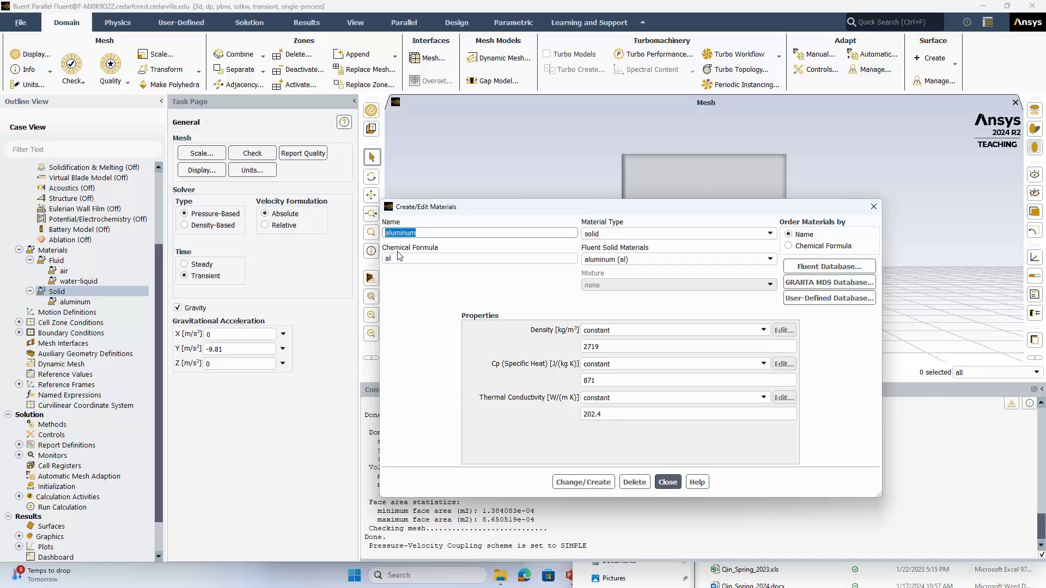
text(insulation)
click(424, 259)
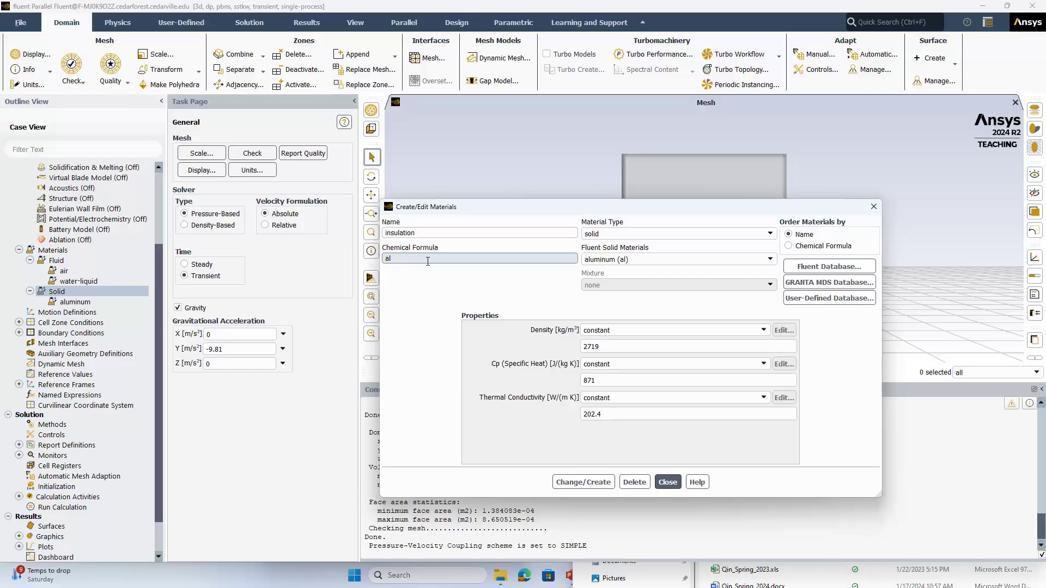
key(BackSpace)
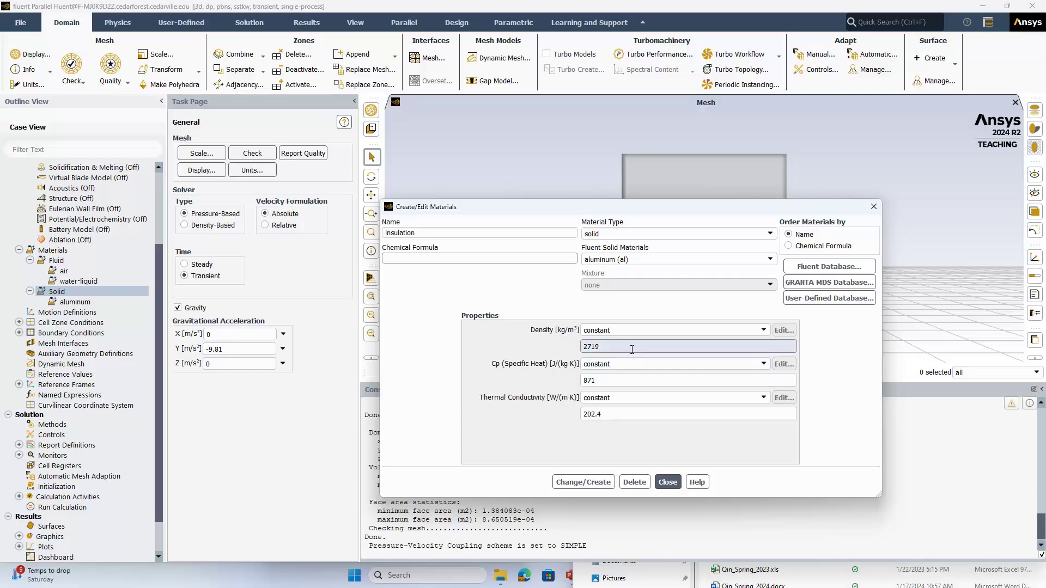
Set the insulation's density to 800 kg/m³, create it without overwriting aluminum, and close the material editor.
key(BackSpace)
key(BackSpace)
key(BackSpace)
key(BackSpace)
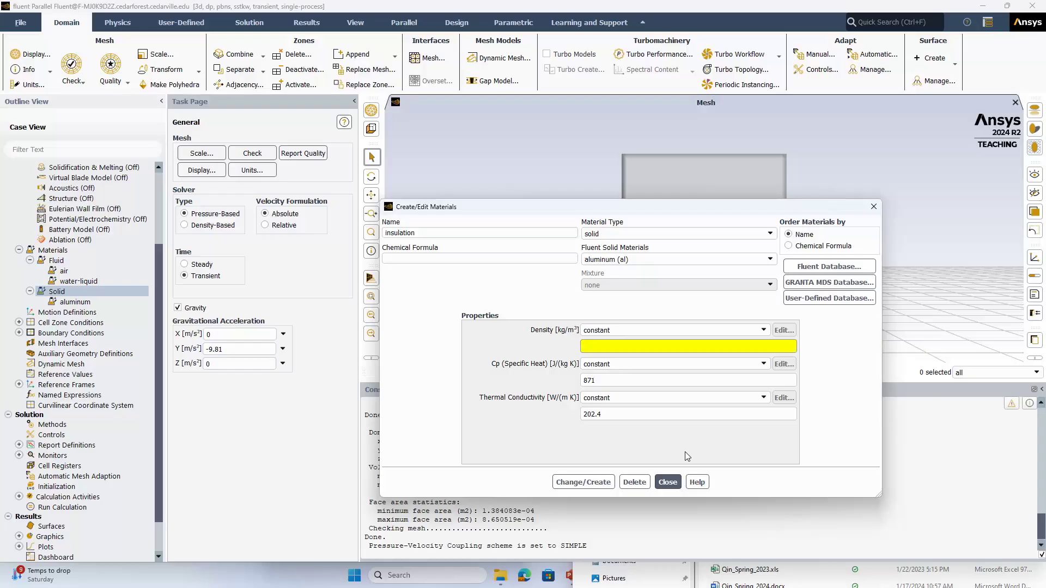
text(800)
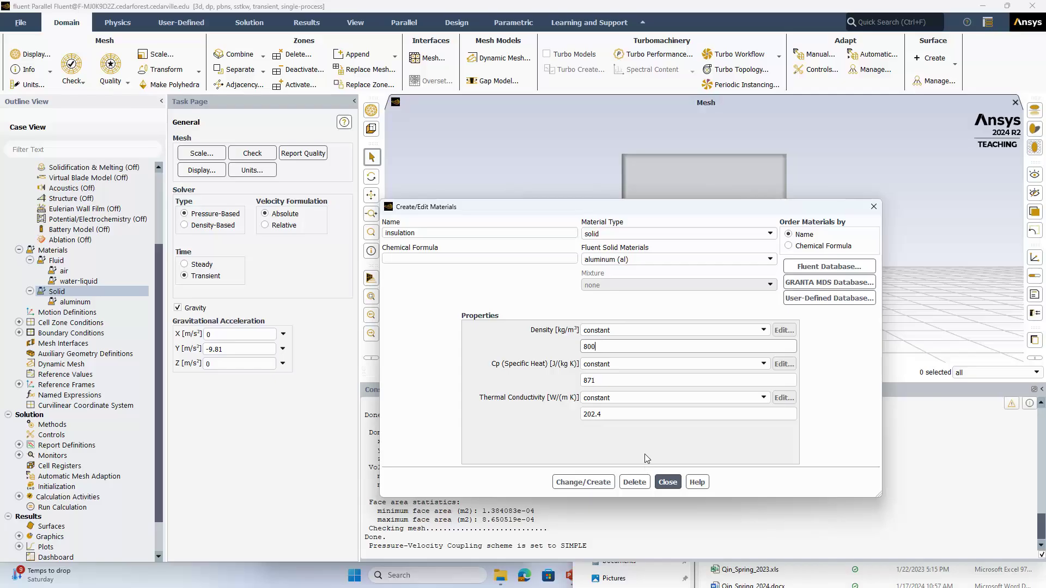
click(588, 484)
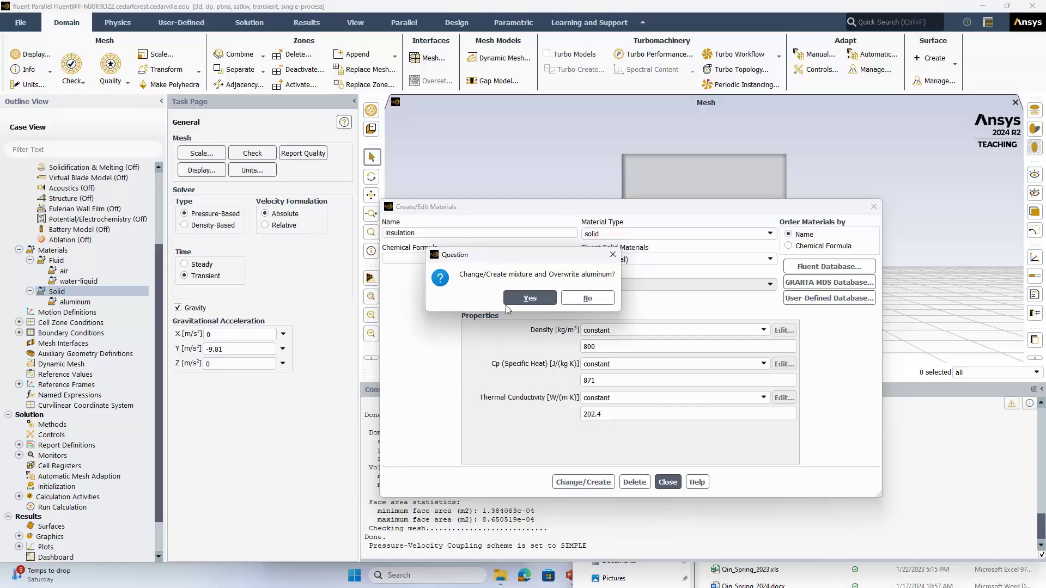
click(587, 298)
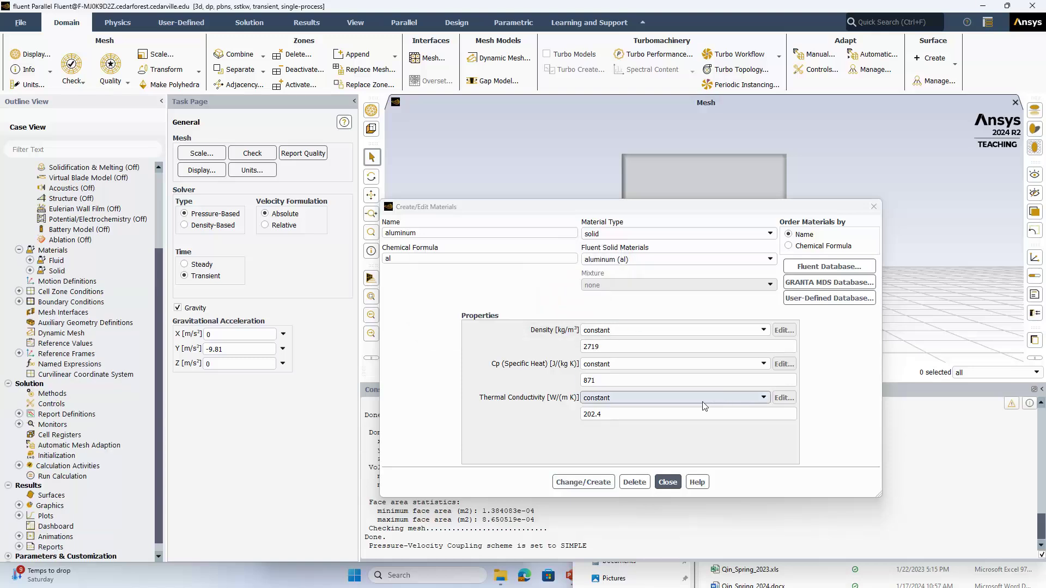
double_click(41, 270)
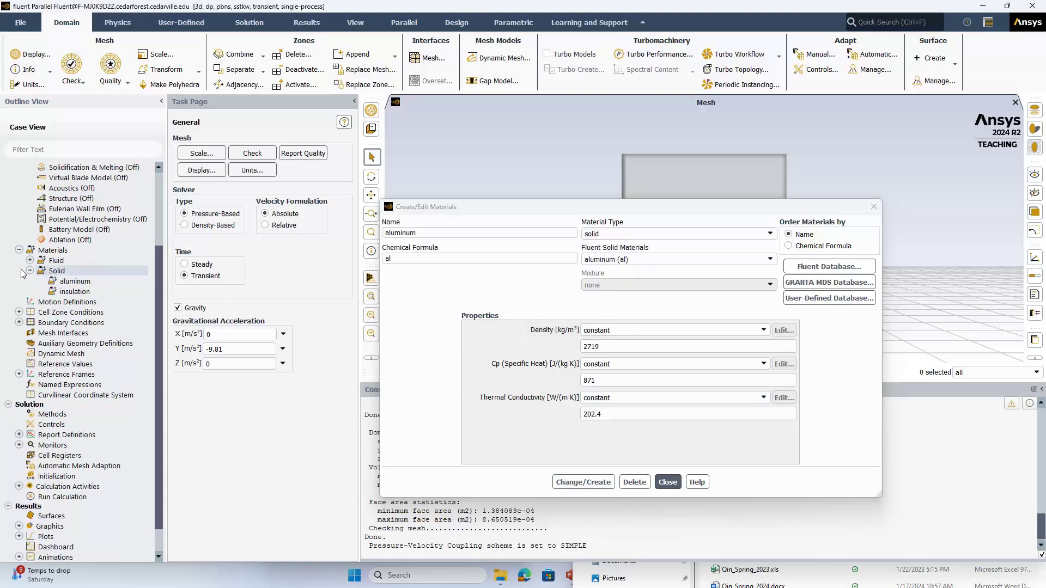
click(77, 291)
click(668, 482)
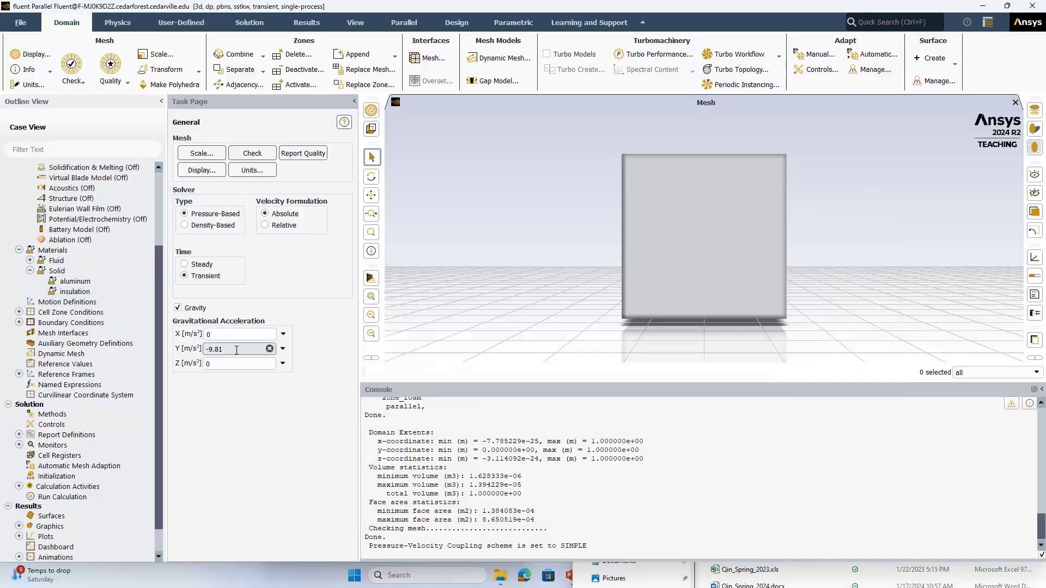
Change the air material's density method to incompressible-ideal-gas, apply the change and close the material editor.
double_click(57, 260)
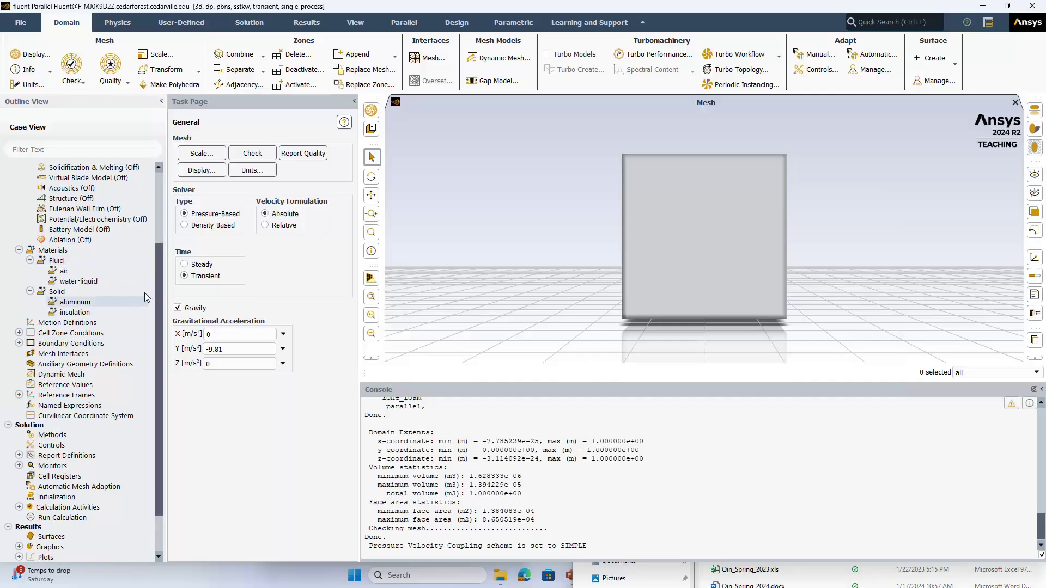
drag(159, 270, 158, 293)
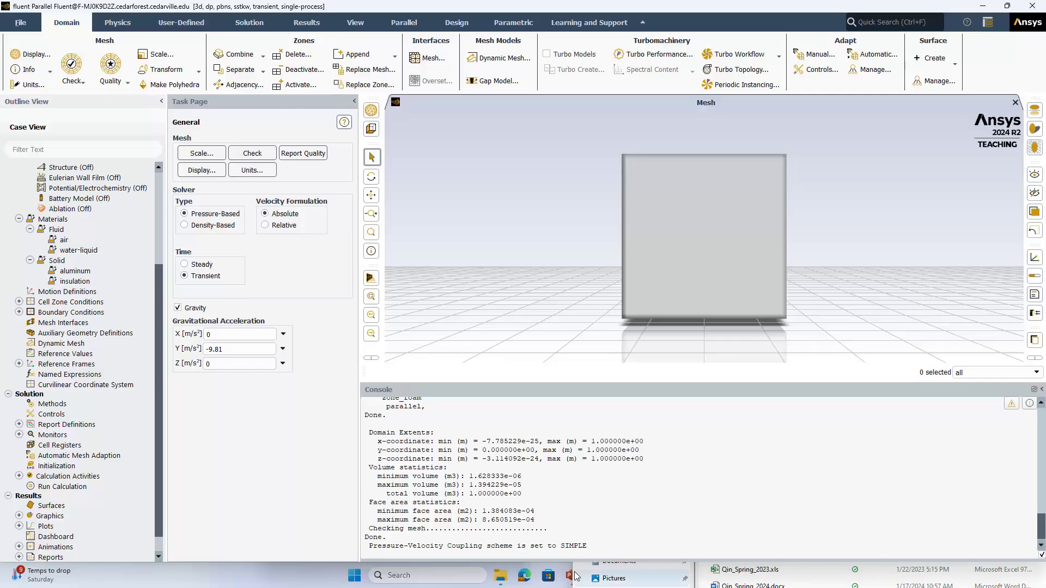
double_click(76, 242)
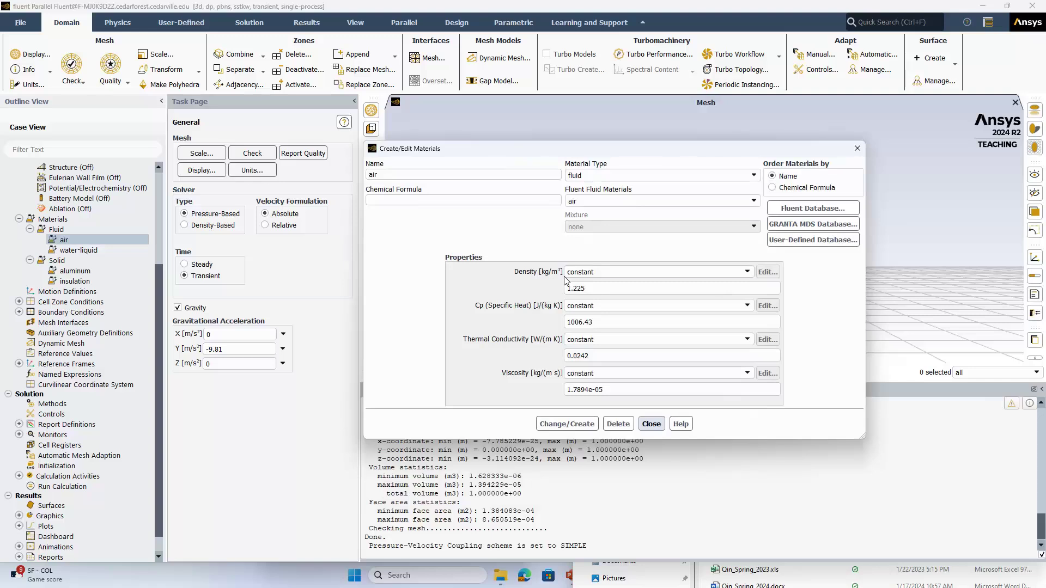
click(660, 278)
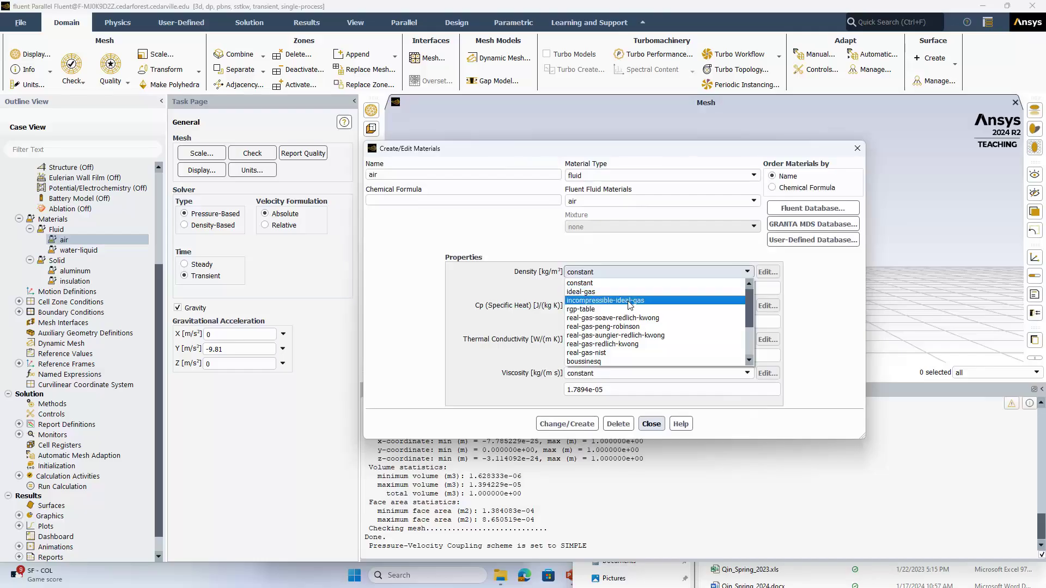
scroll(589, 338, down, 2)
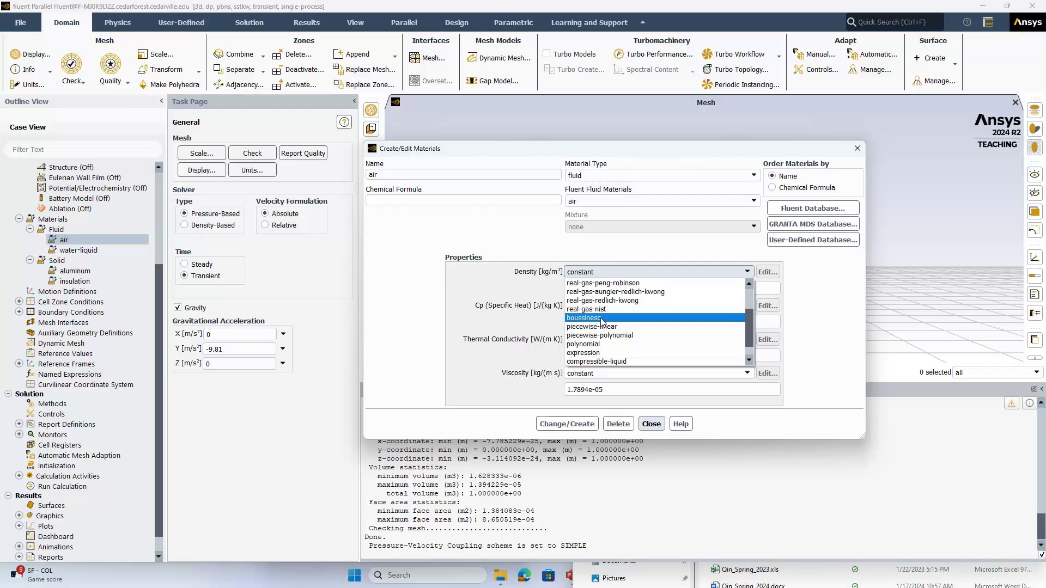
scroll(747, 316, up, 2)
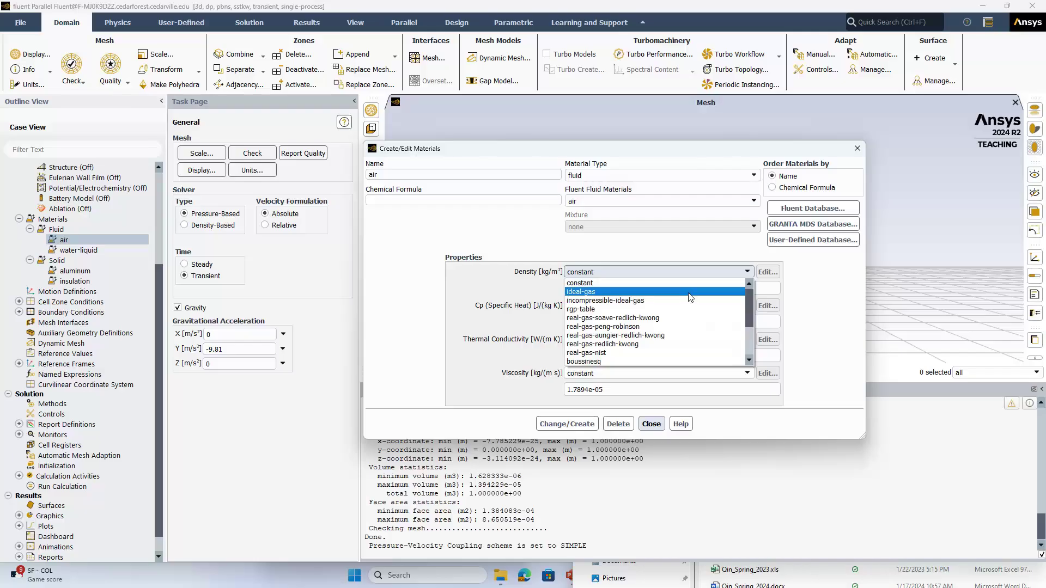
click(638, 304)
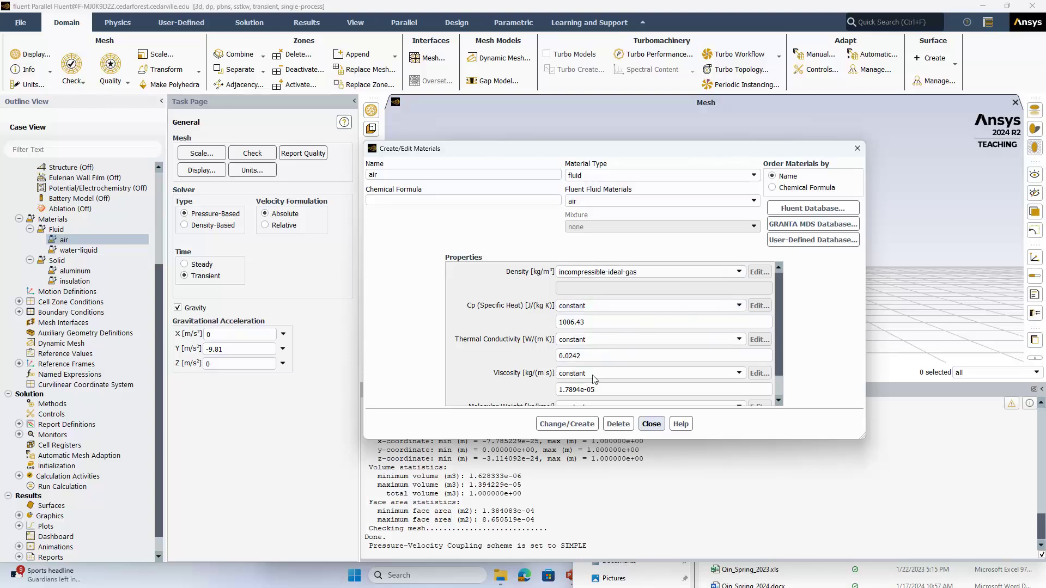
click(575, 425)
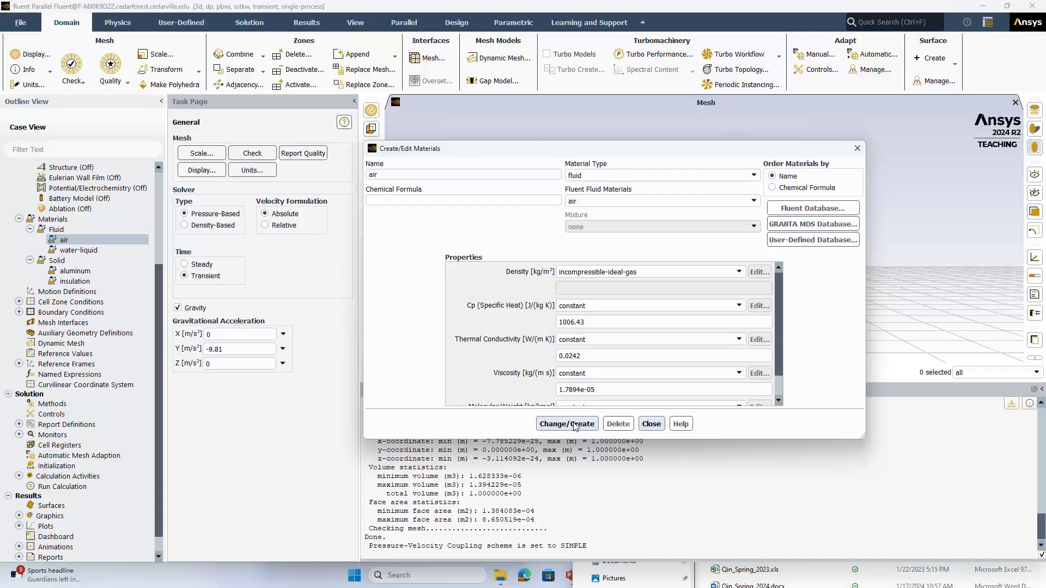
click(650, 424)
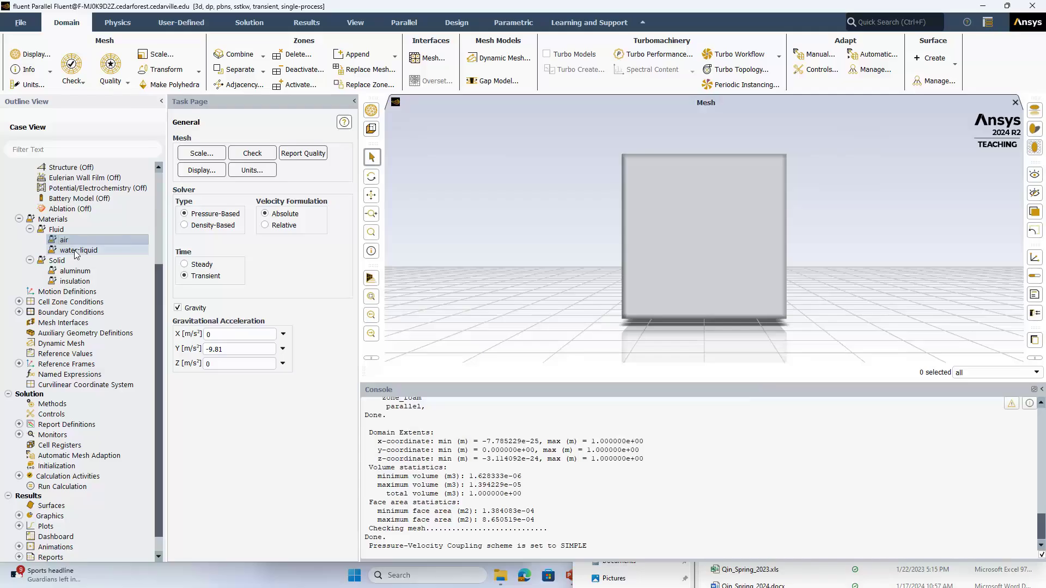
Open the water-liquid material and choose a piecewise-linear density method, placing its profile dialog beside the material editor.
click(77, 252)
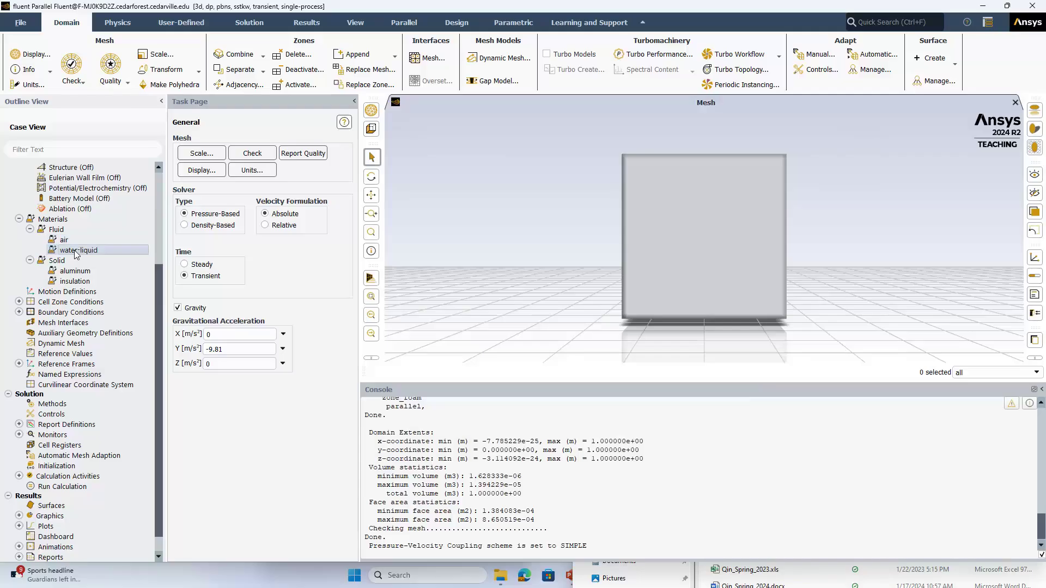
double_click(77, 252)
drag(622, 136, 524, 118)
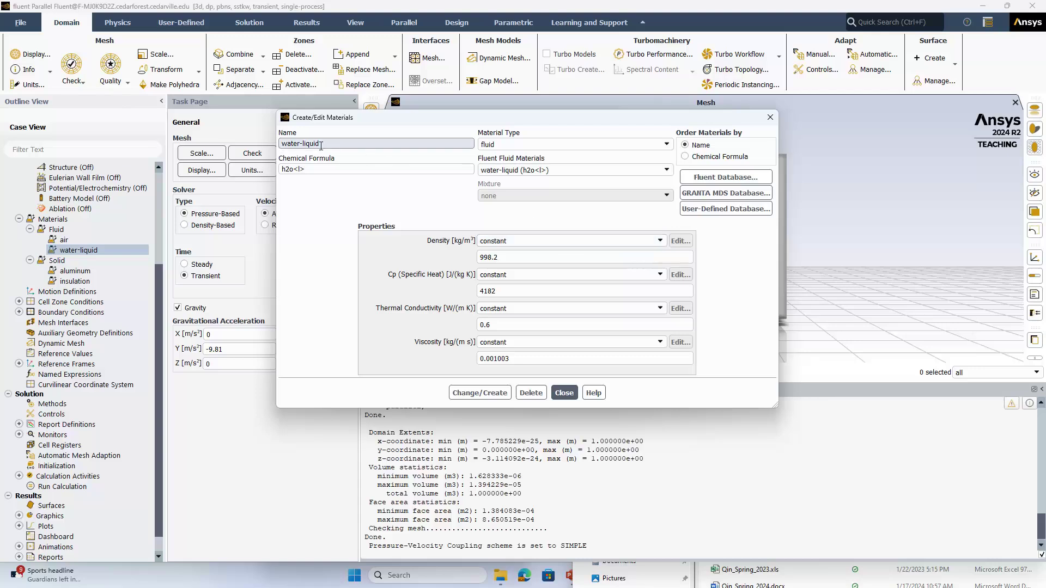
click(531, 240)
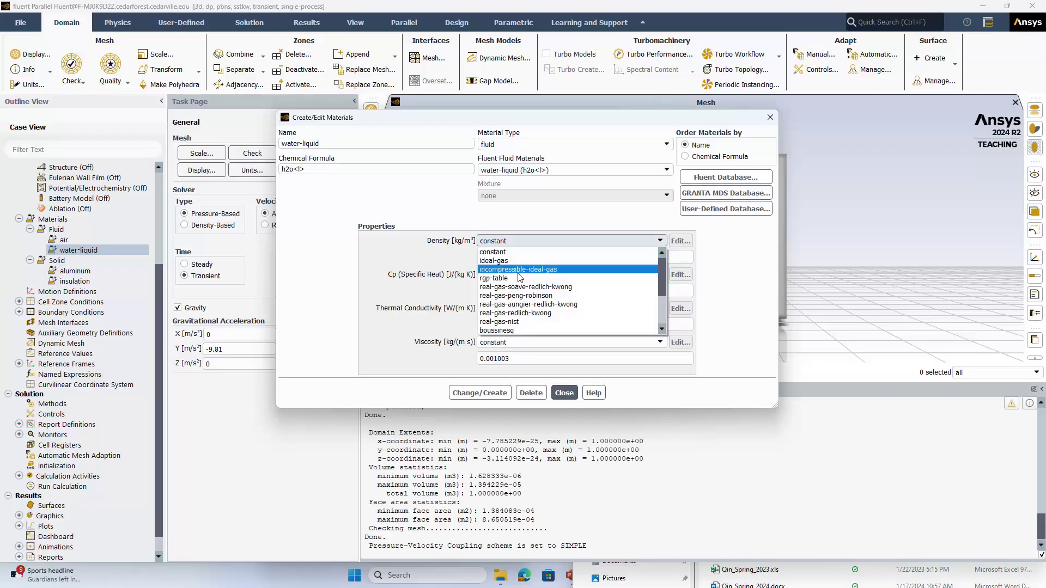
click(526, 243)
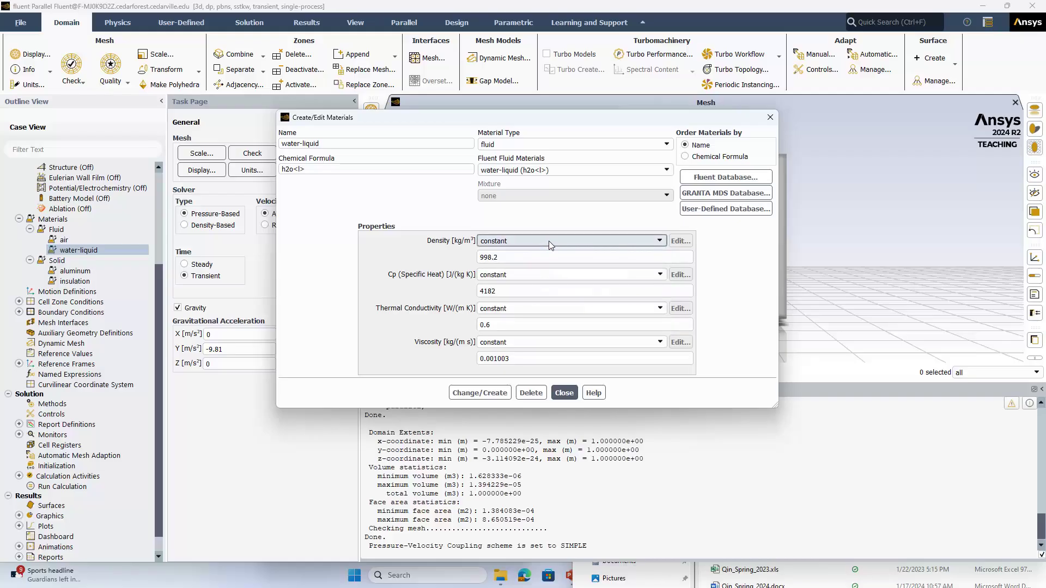
click(560, 241)
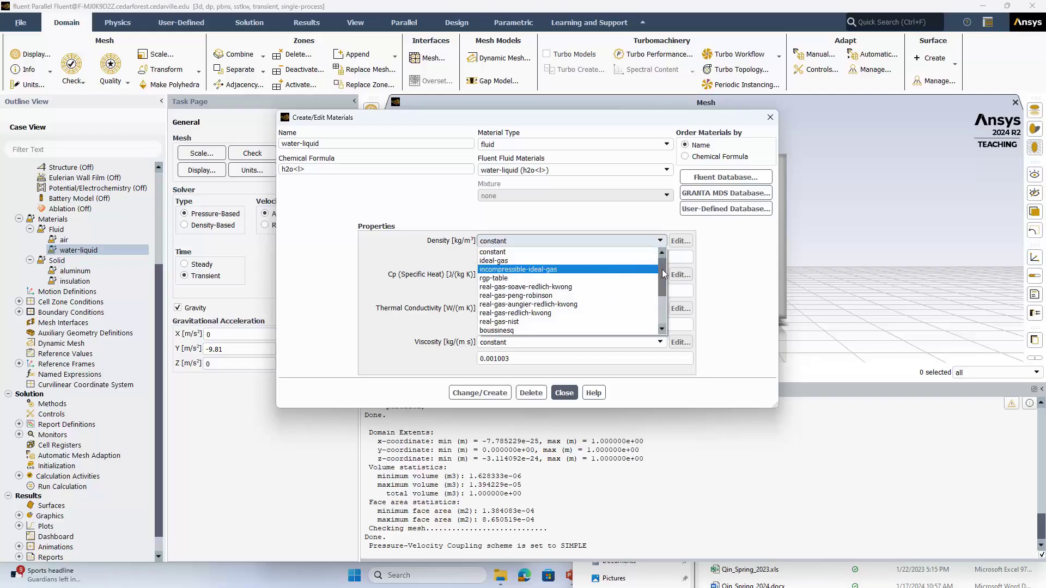
scroll(659, 292, down, 2)
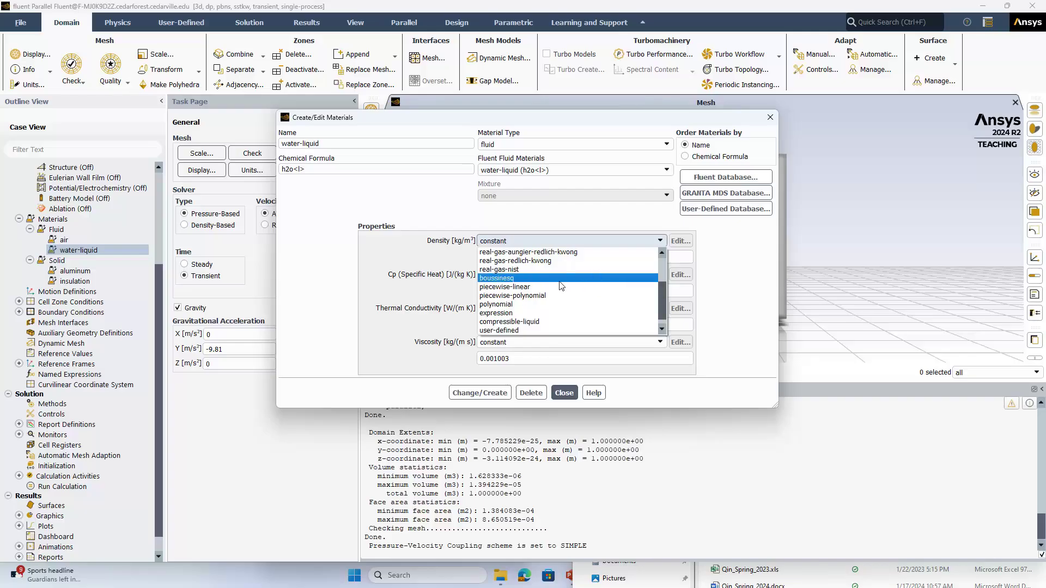
click(531, 287)
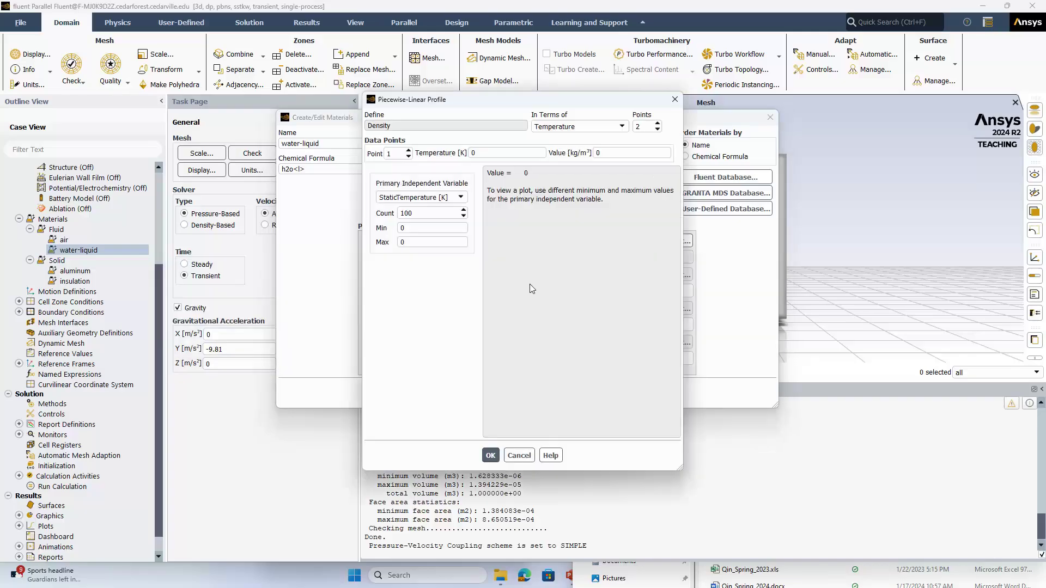
drag(524, 104, 761, 168)
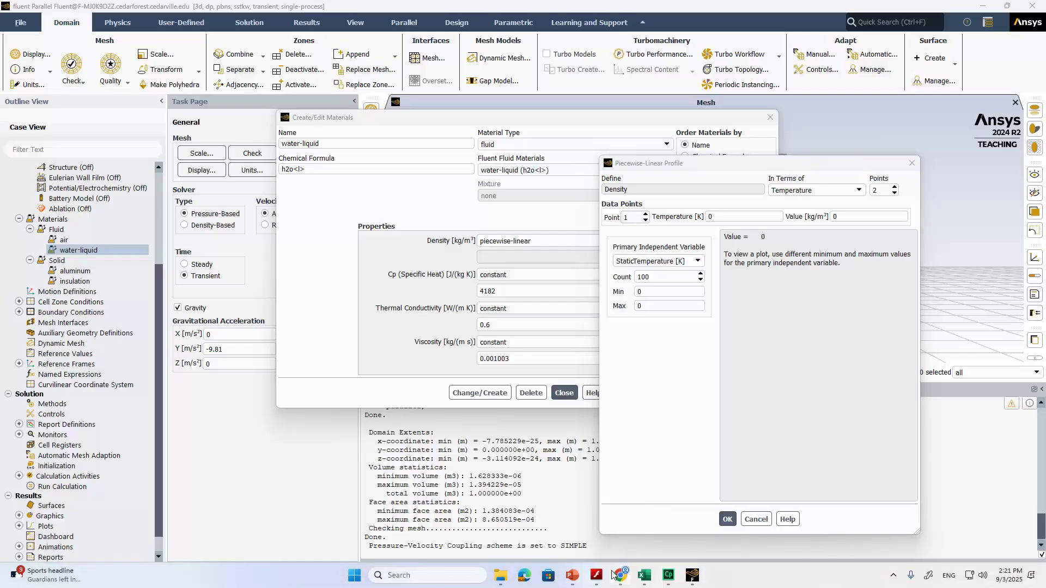
Switch to the USGS Water Density page in Chrome and try to tile it beside Fluent.
click(617, 577)
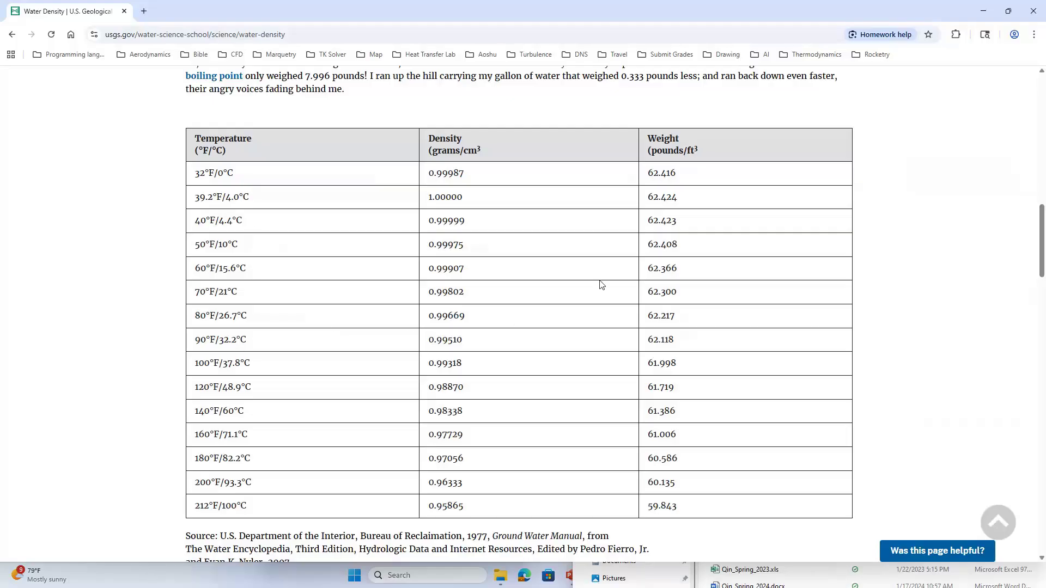
key(super+Left)
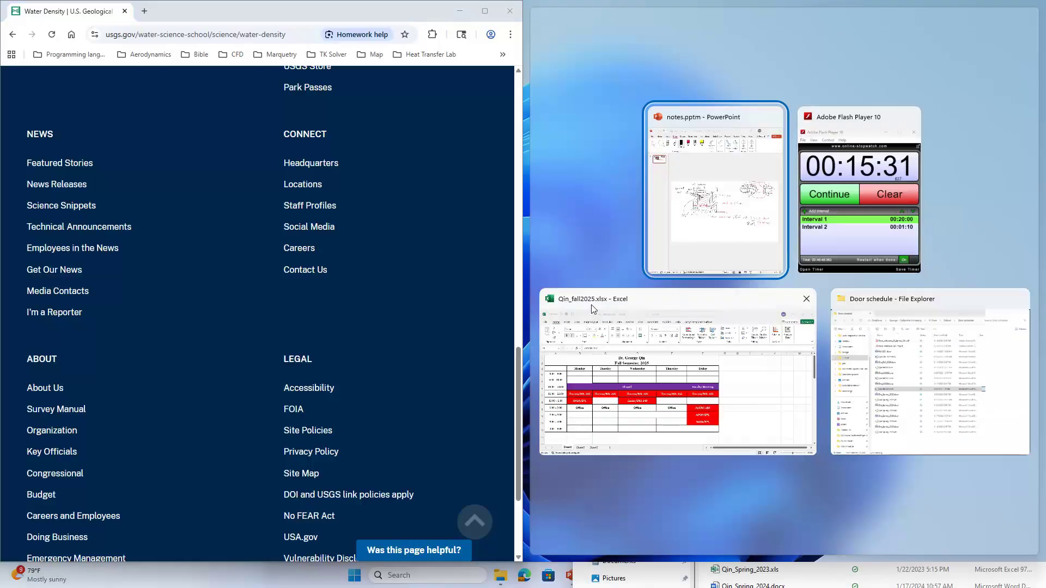
scroll(269, 250, up, 5)
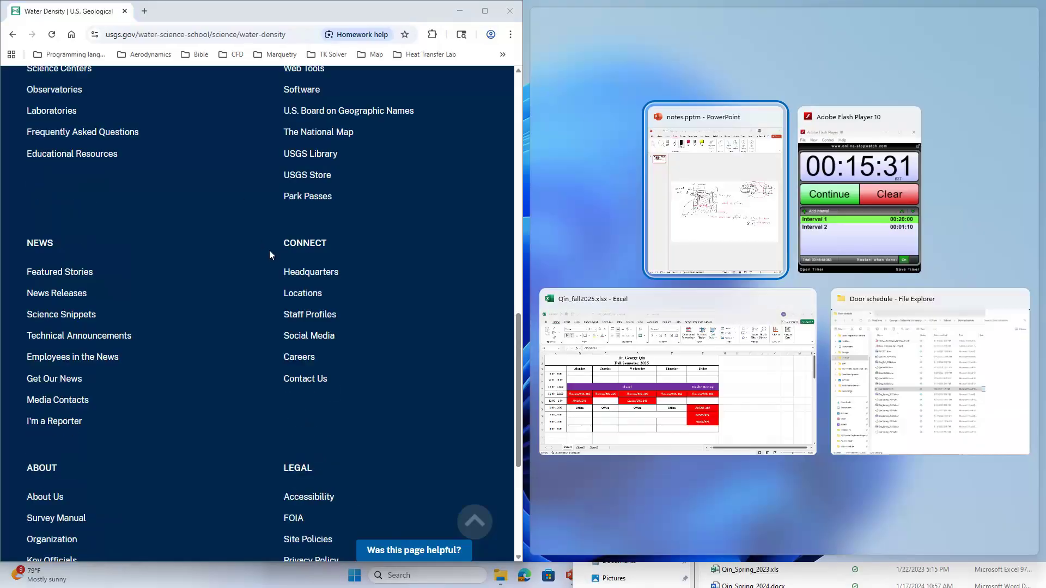
scroll(270, 252, up, 5)
scroll(271, 251, down, 13)
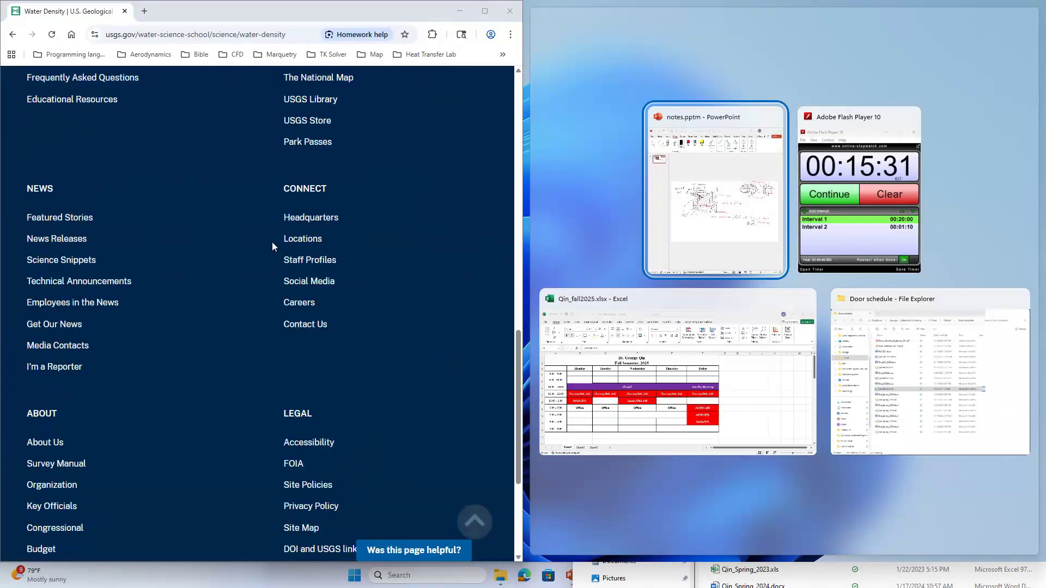
scroll(272, 240, up, 6)
scroll(269, 239, up, 4)
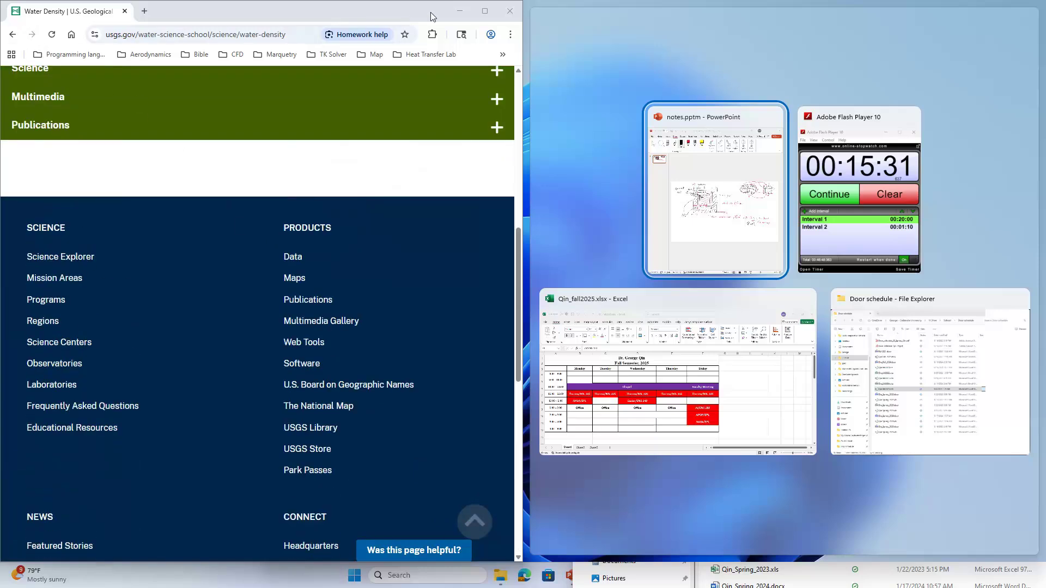
click(485, 11)
scroll(601, 261, down, 1)
scroll(601, 260, down, 10)
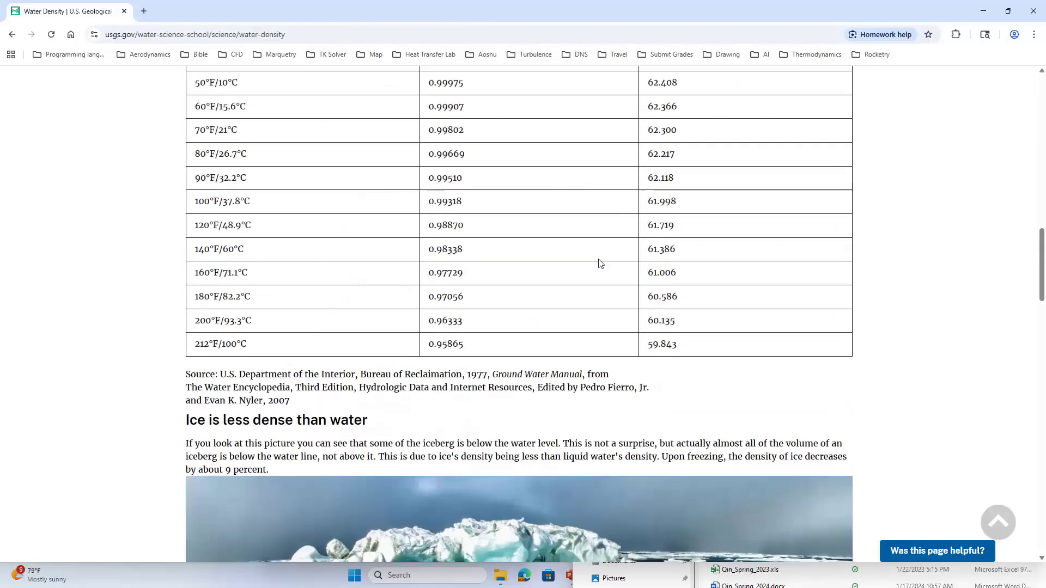
scroll(632, 245, up, 4)
key(super+Left)
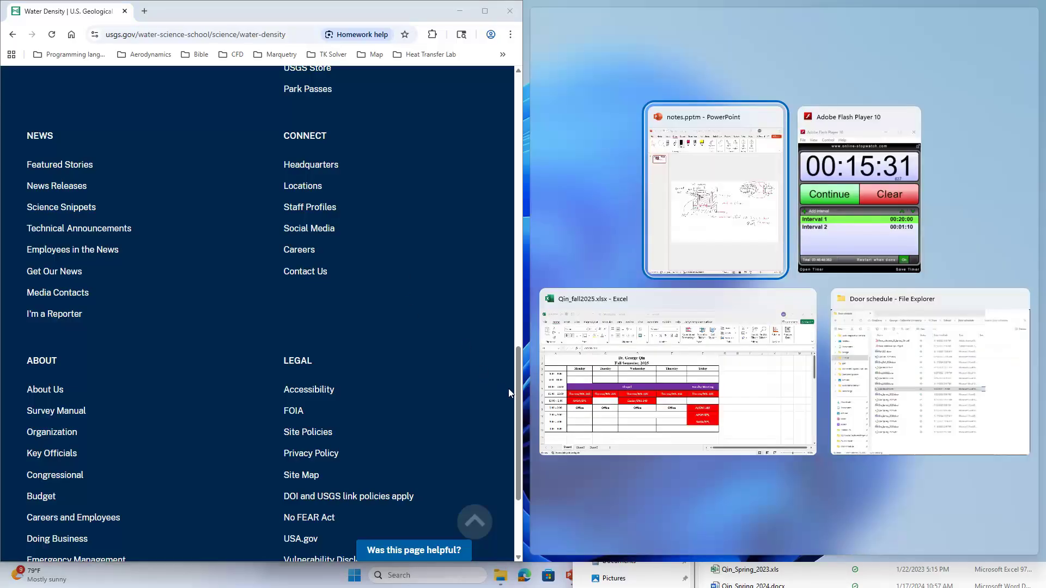
drag(515, 394, 538, 116)
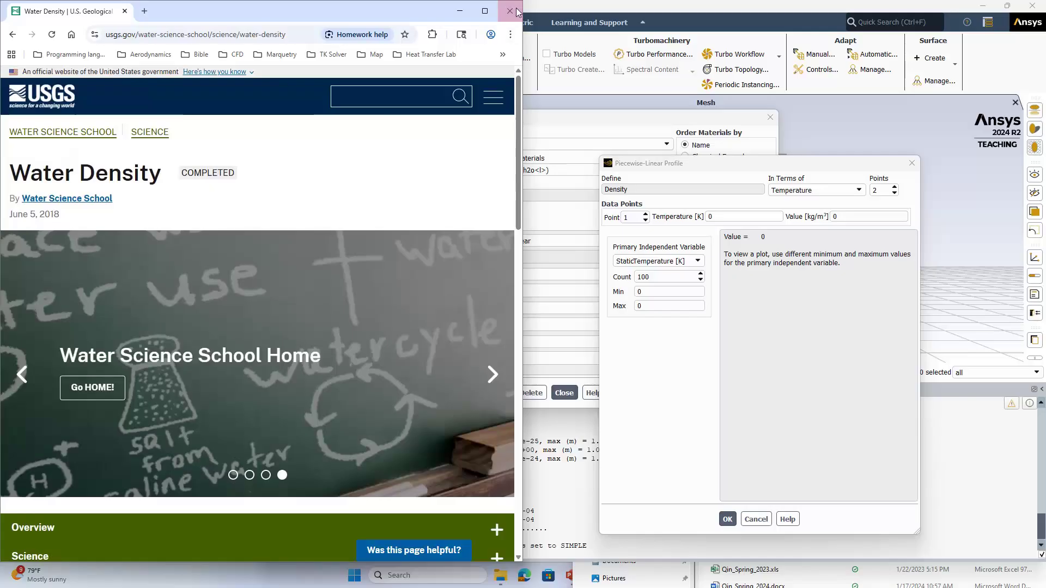
click(486, 12)
Look up the water density versus temperature table on the USGS page and switch back to Fluent.
scroll(637, 391, down, 15)
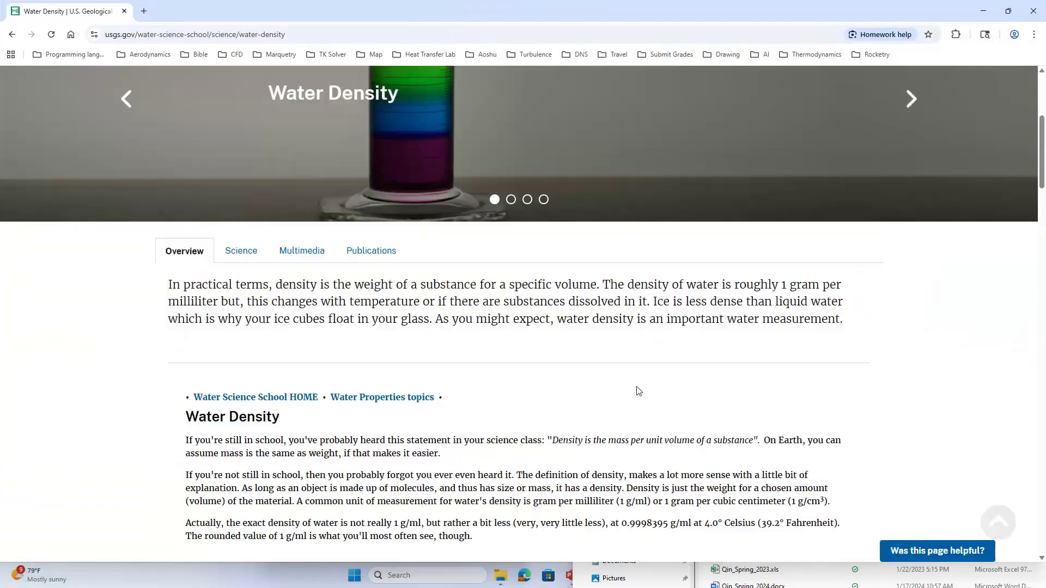
scroll(640, 391, down, 2)
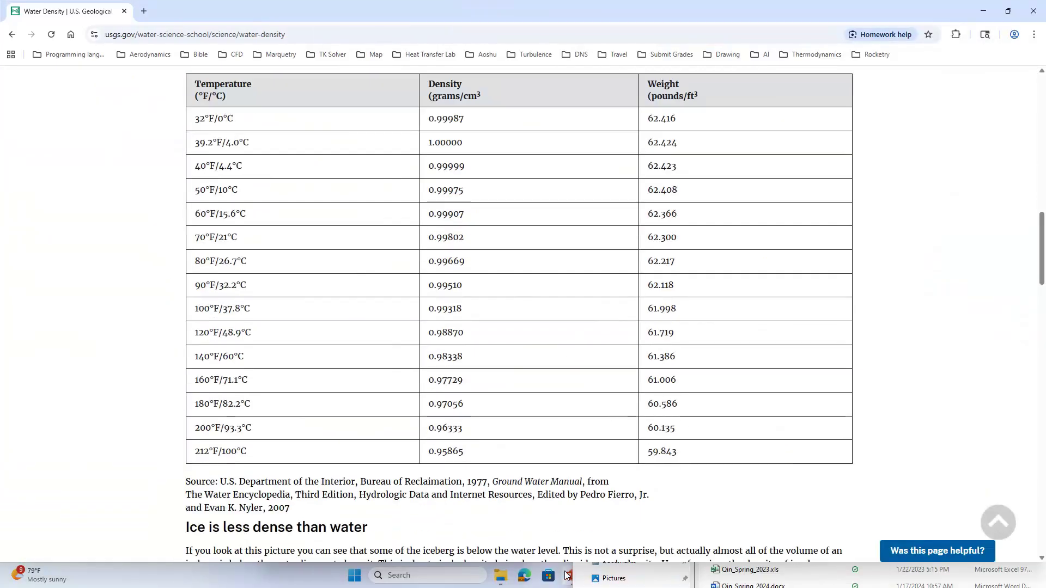
click(312, 581)
click(692, 576)
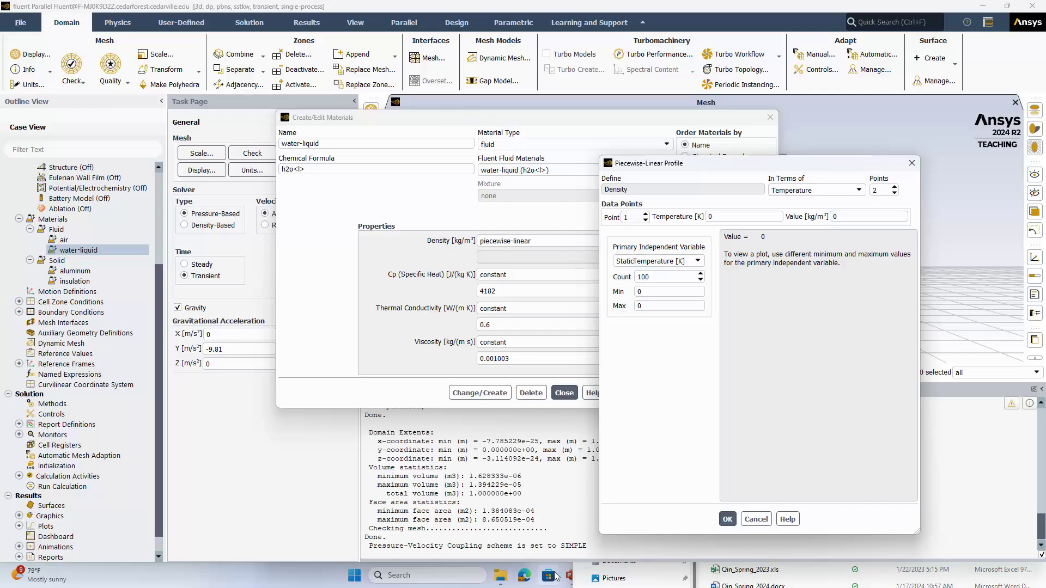
Set the piecewise-linear density profile to 3 points and define point 1 as 273.15 K with 999.87 kg/m³.
click(895, 188)
click(623, 578)
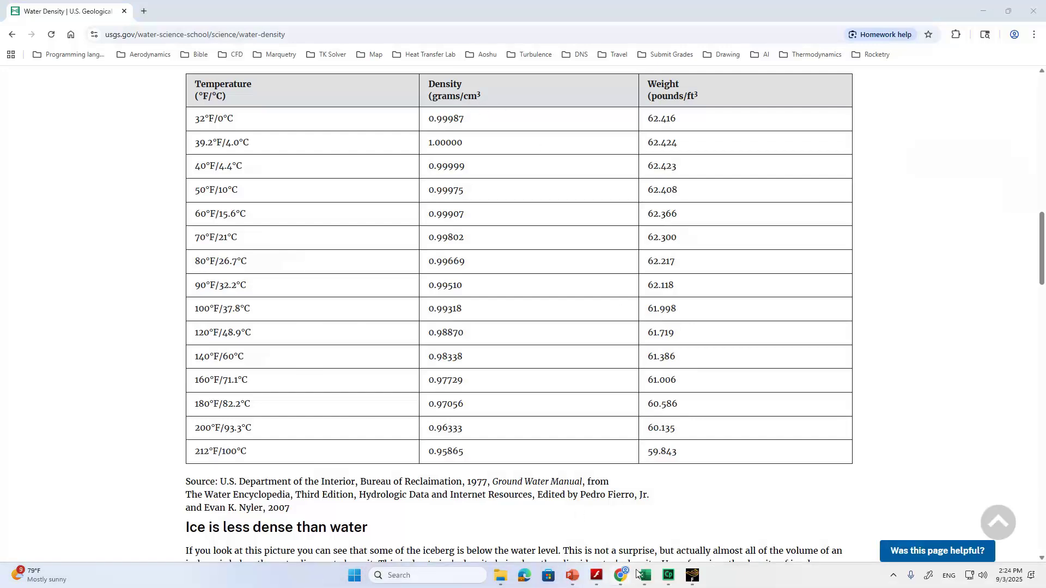
click(693, 582)
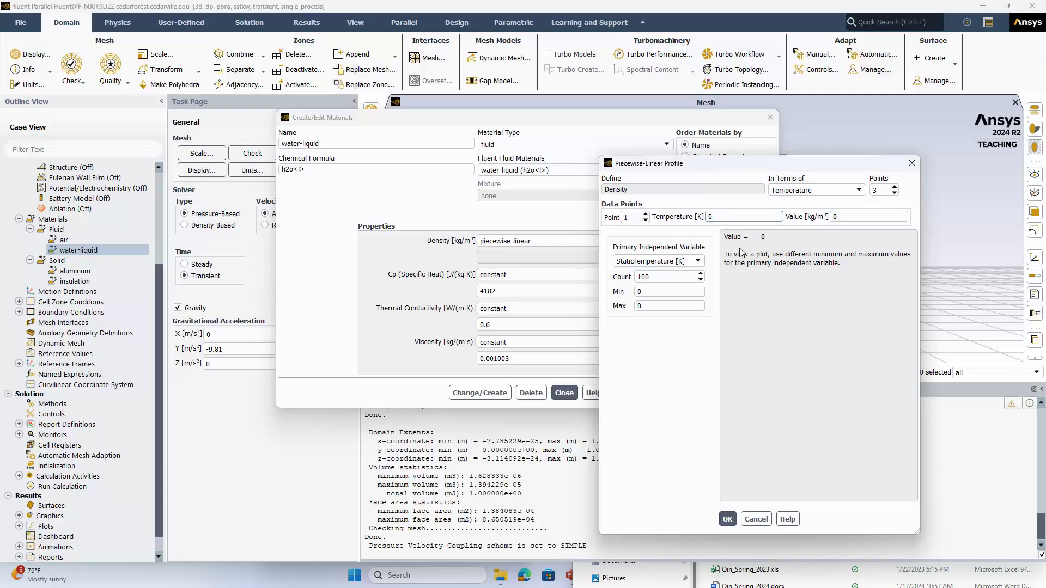
key(BackSpace)
text(273.15)
click(834, 217)
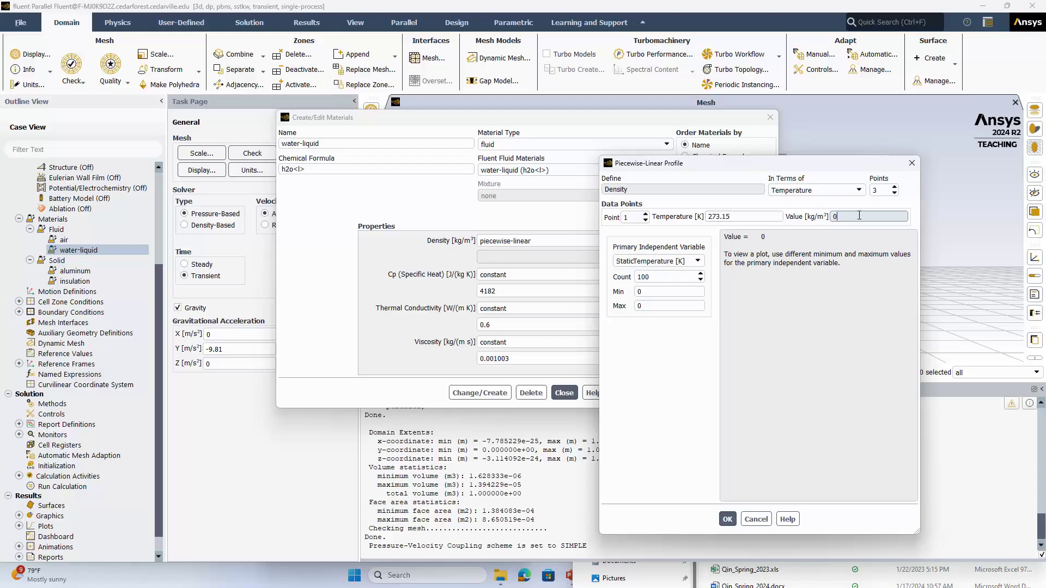
key(BackSpace)
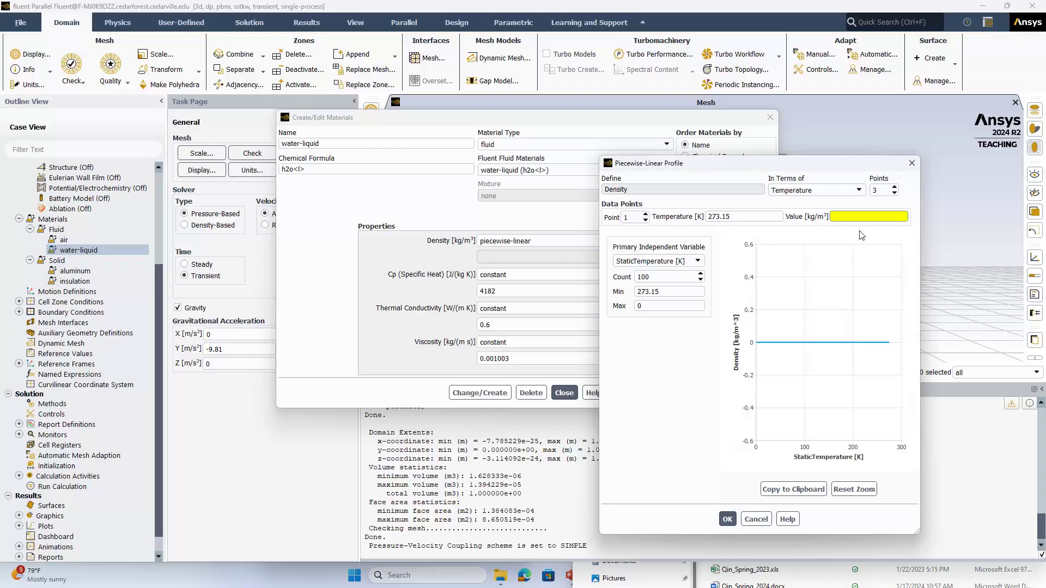
text(999.87)
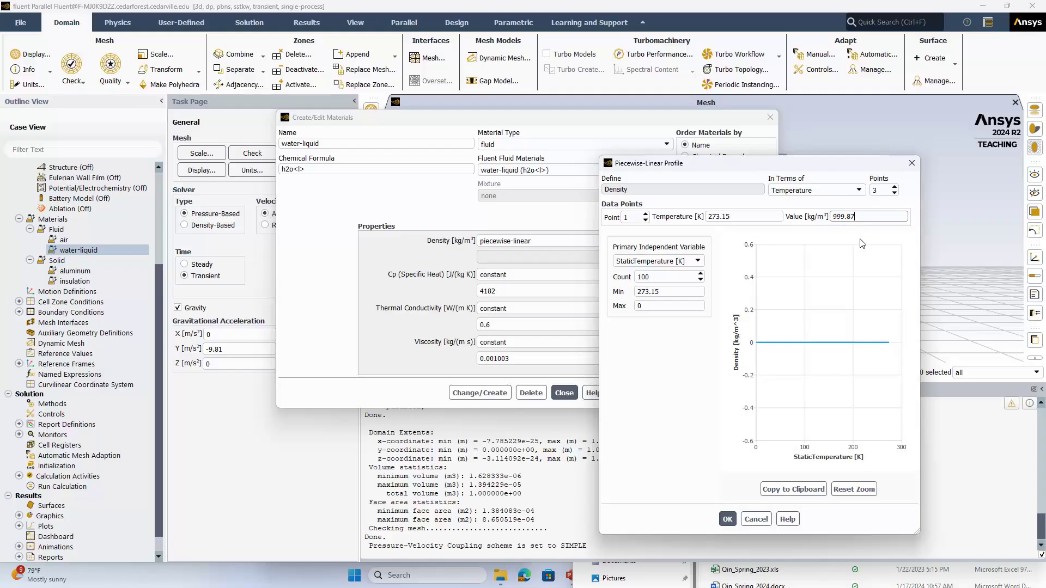
Advance to point 2 of the density profile, consult the USGS water density table in Chrome, close the File Explorer window and return to Fluent.
click(645, 215)
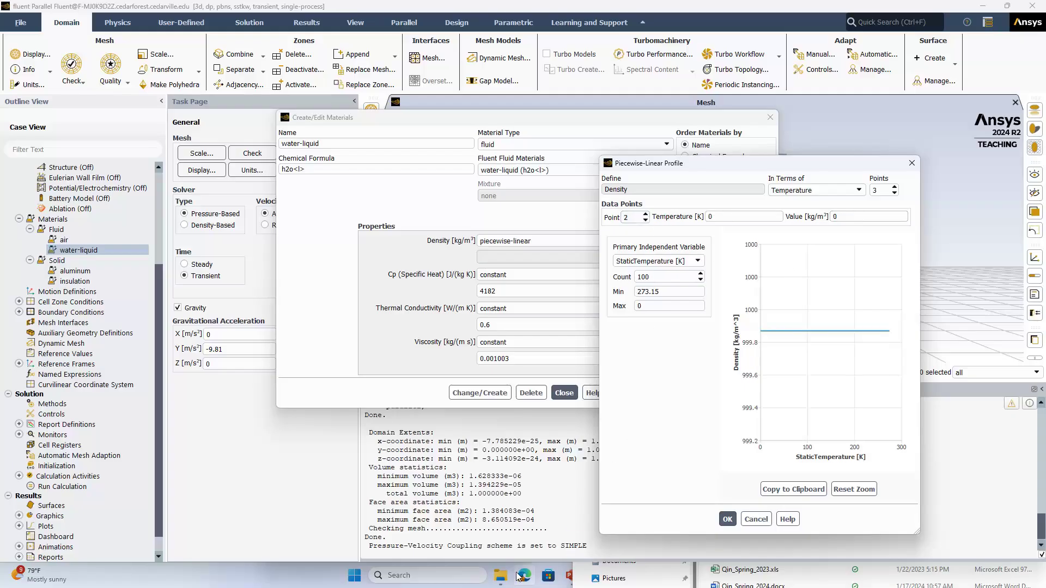
click(313, 571)
click(623, 576)
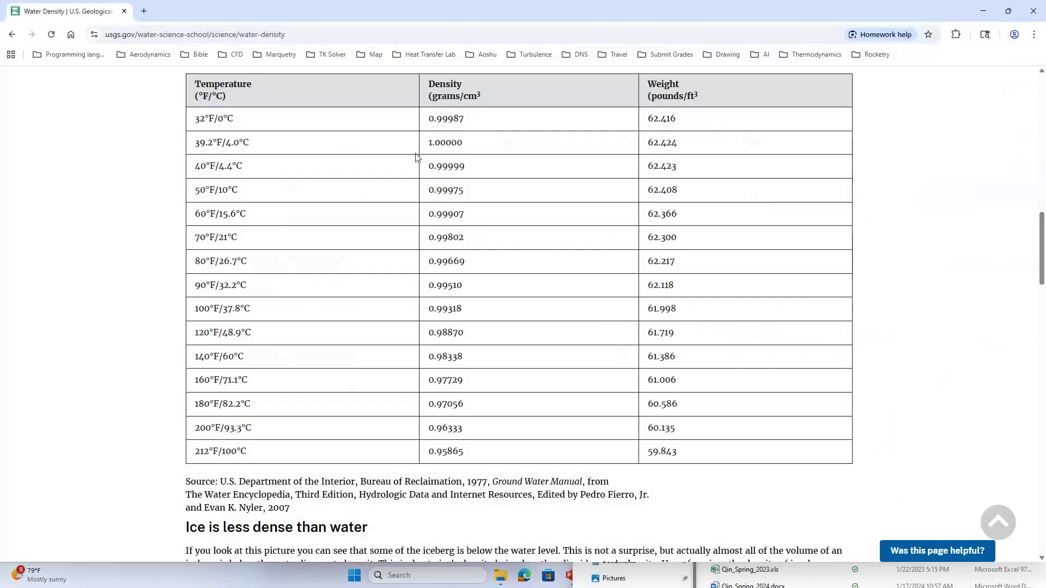
click(321, 584)
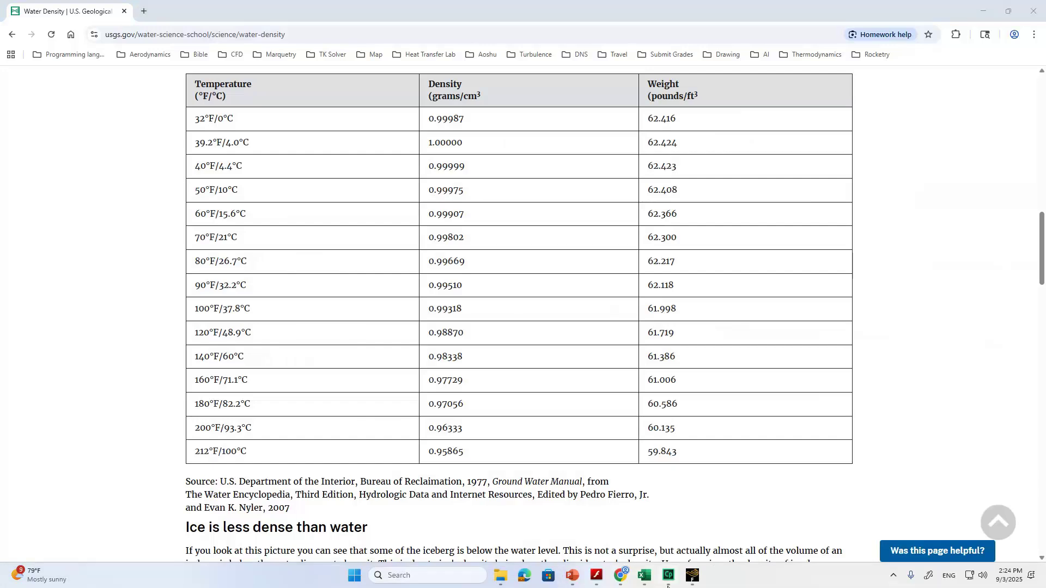
mouse_move(668, 586)
click(500, 576)
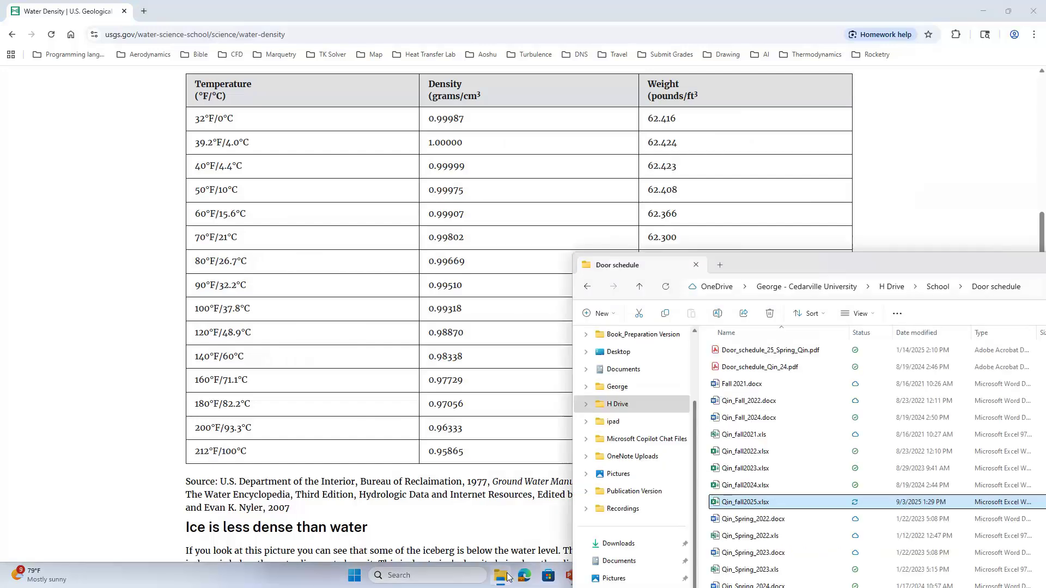
drag(946, 255, 695, 220)
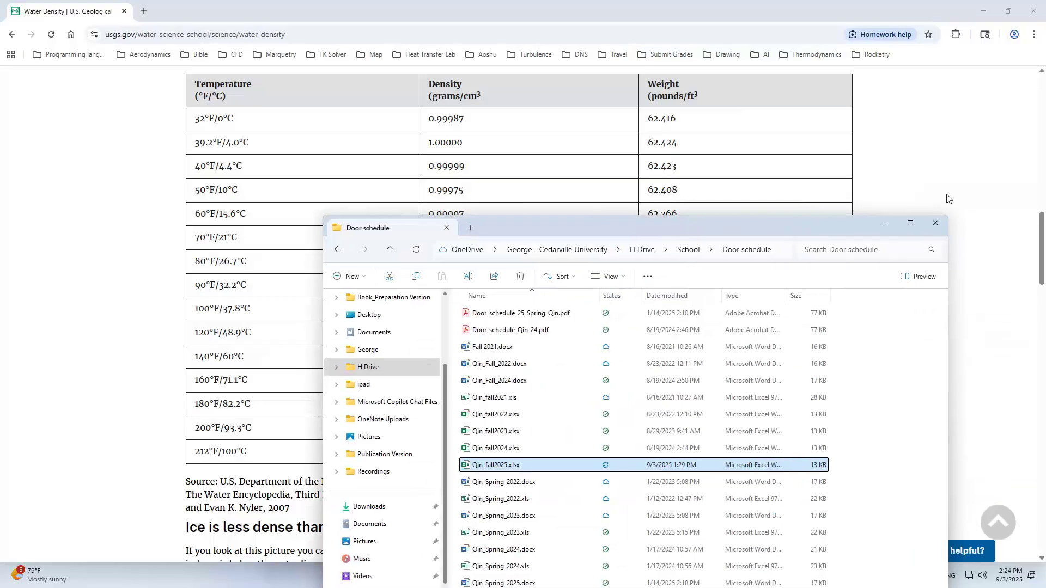
click(940, 224)
click(693, 578)
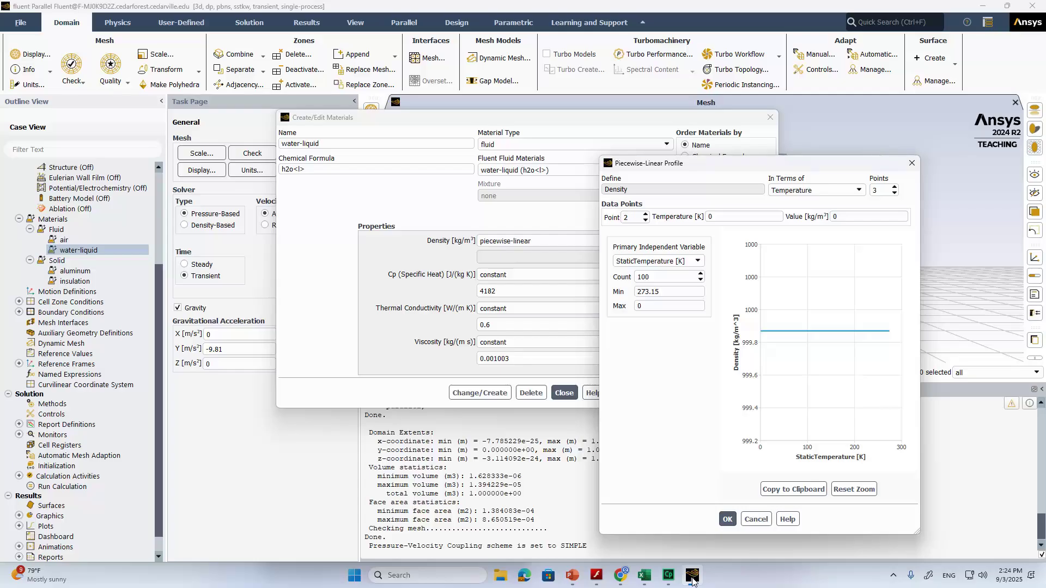
Define point 2 of the water density profile as 277.15 K with 1000 kg/m³.
click(720, 220)
key(BackSpace)
text(277.15)
click(843, 217)
key(BackSpace)
text(1000)
Check the USGS table again and define point 3 of the water density profile as 283.15 K with 999.75 kg/m³.
click(647, 214)
click(620, 577)
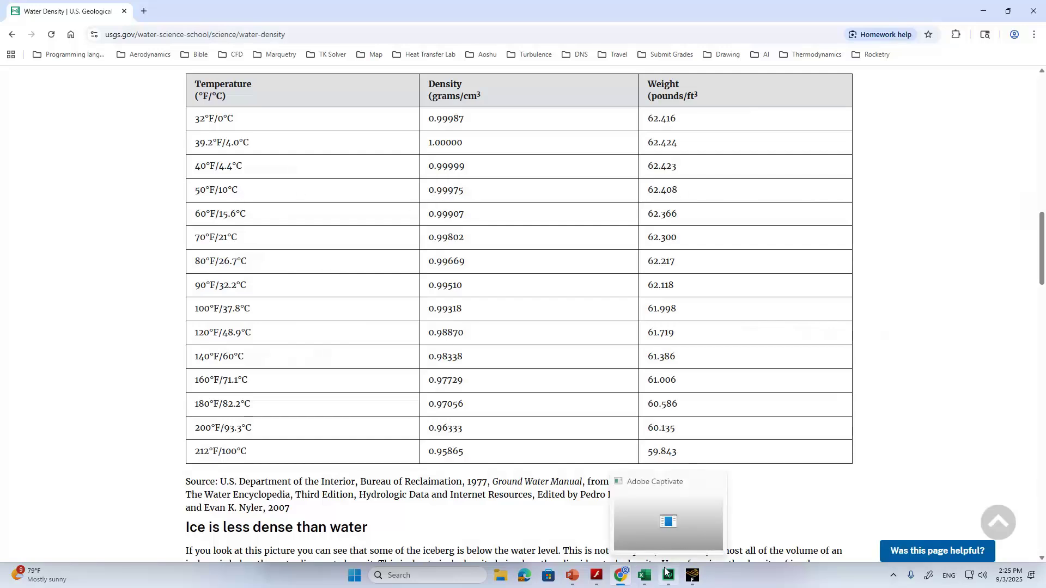
click(691, 577)
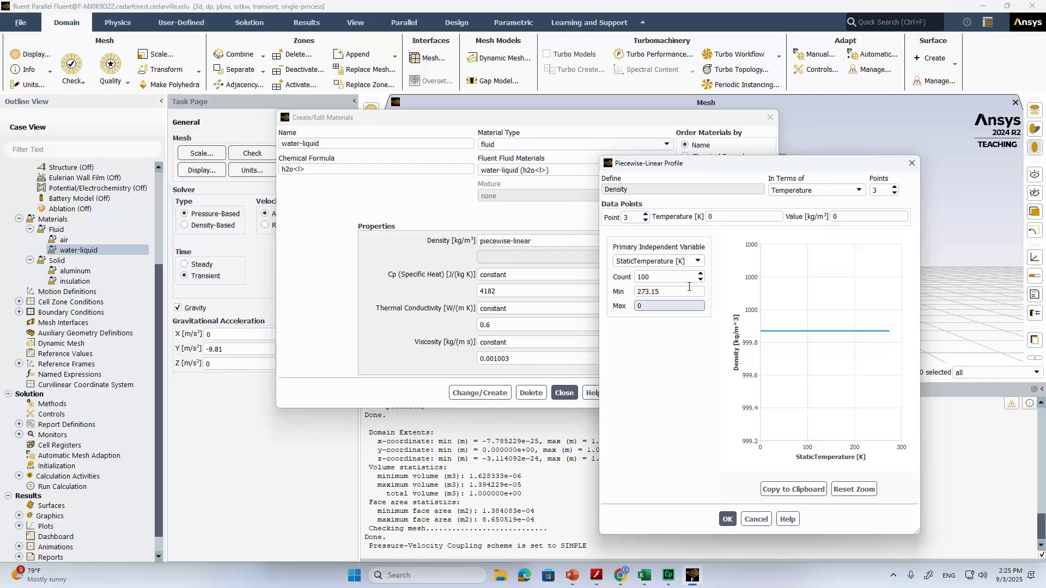
click(720, 219)
key(BackSpace)
text(283.15)
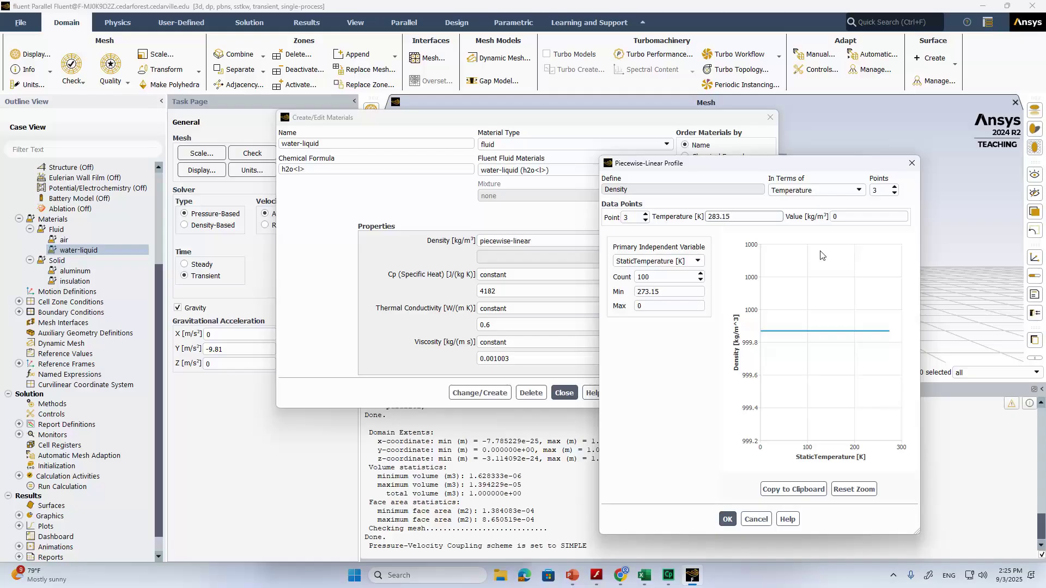
key(Return)
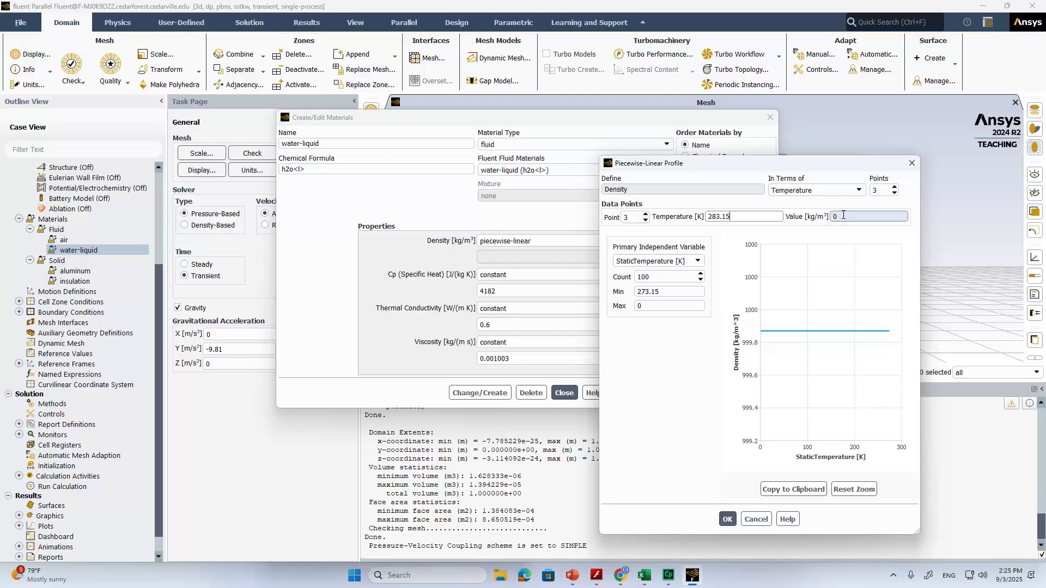
key(Tab)
key(BackSpace)
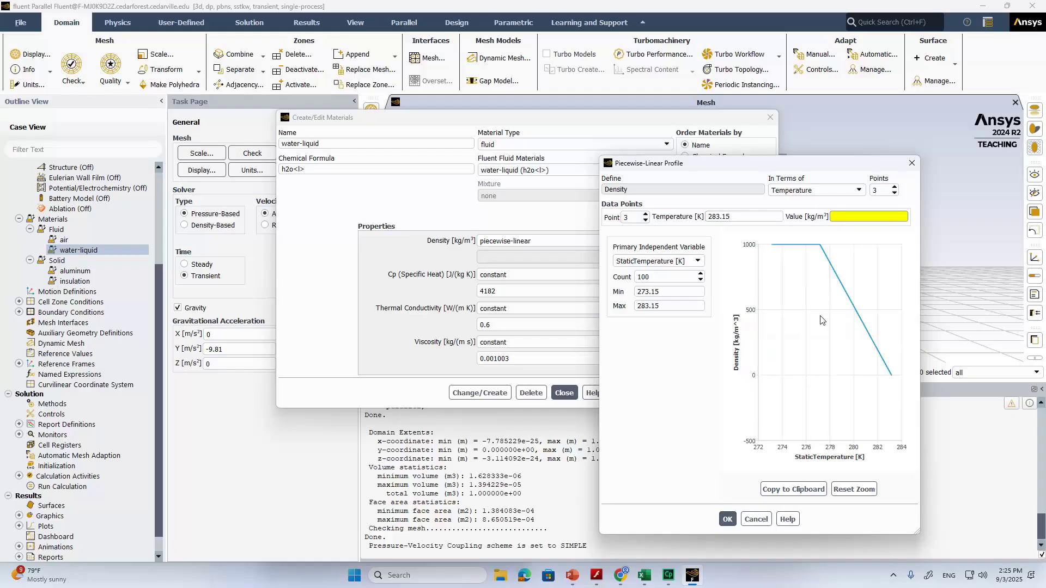
text(999.75)
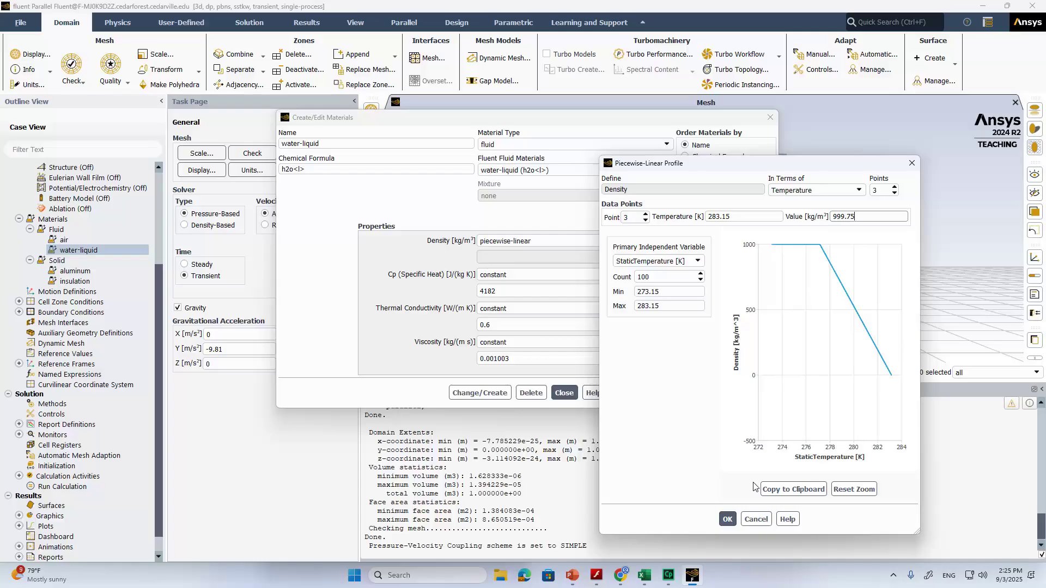
Accept the piecewise-linear profile, apply the change to the water-liquid material and close the material editor.
click(728, 520)
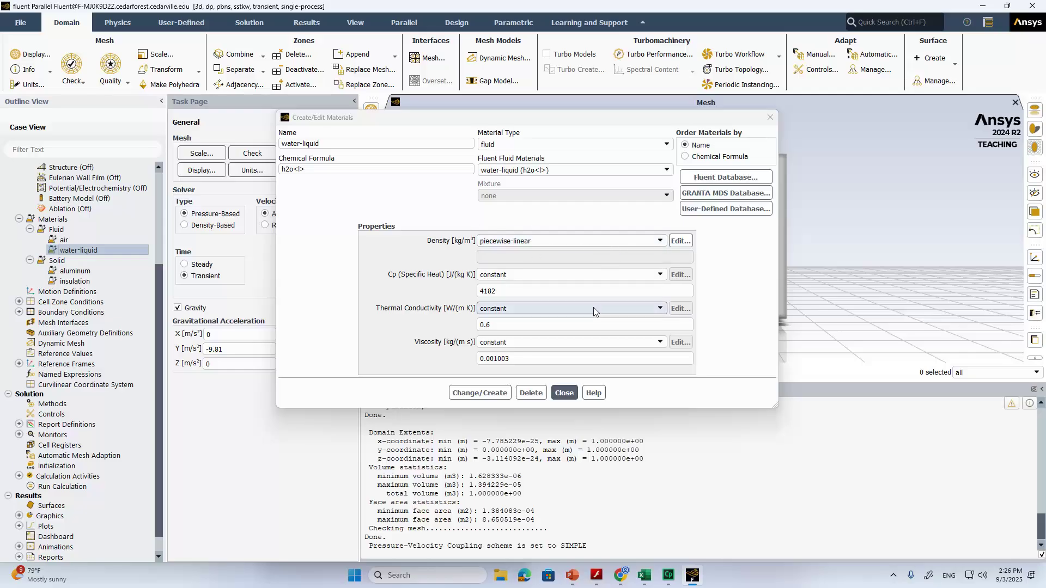
click(498, 393)
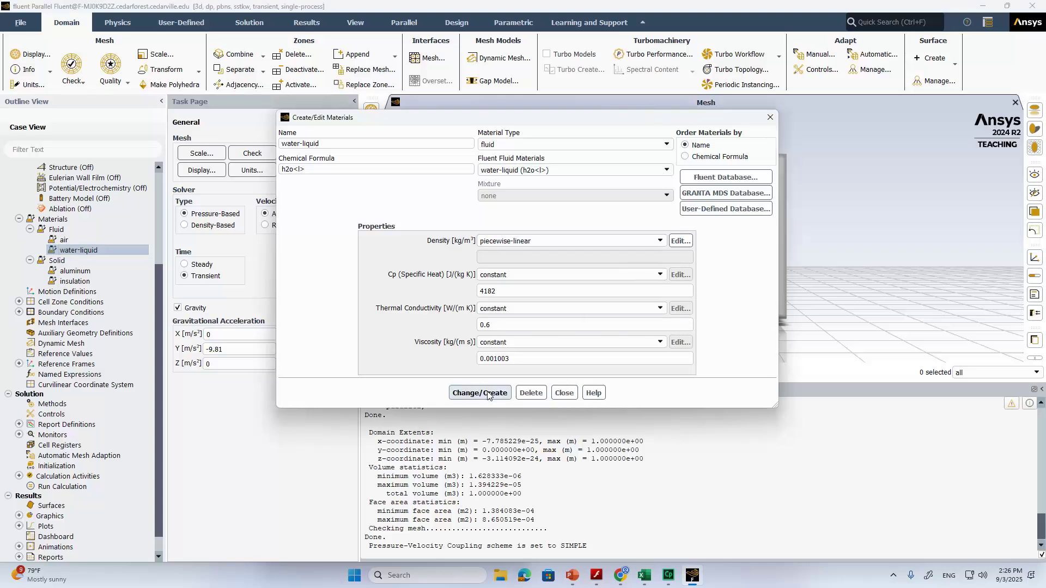
click(566, 393)
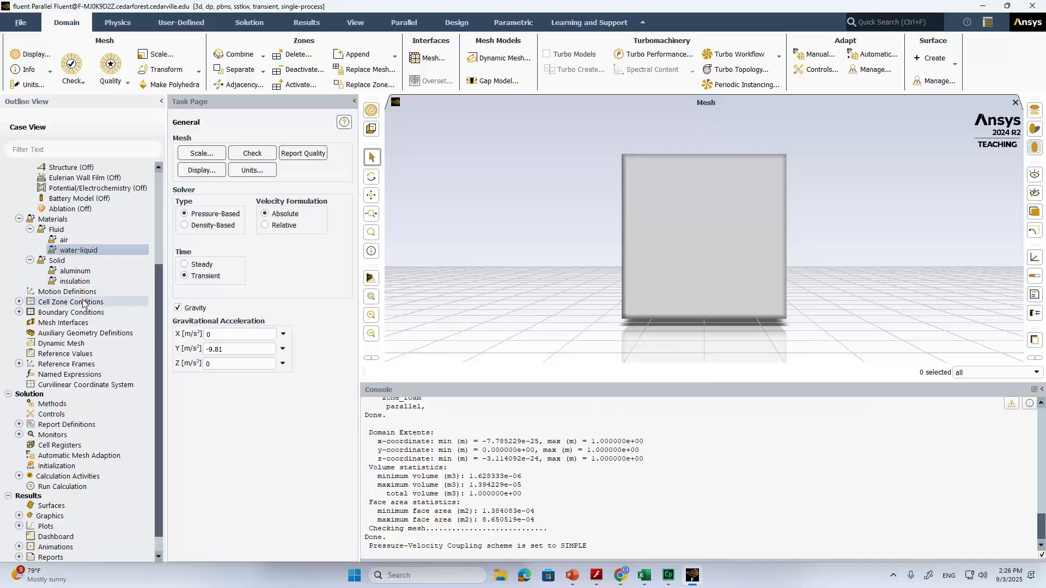
Change the type of the zone_foam cell zone to solid and close its settings.
click(19, 302)
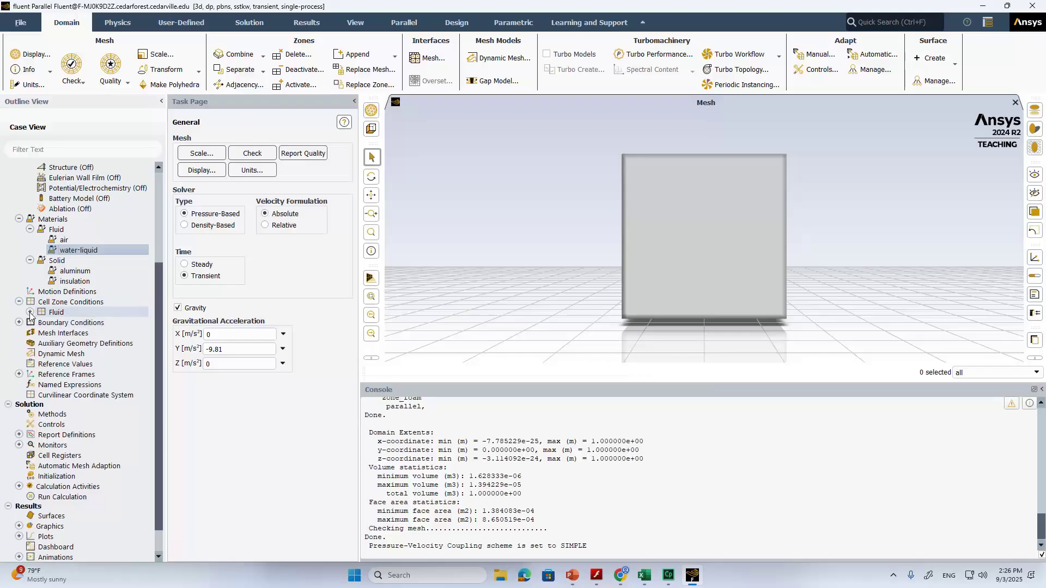
click(29, 312)
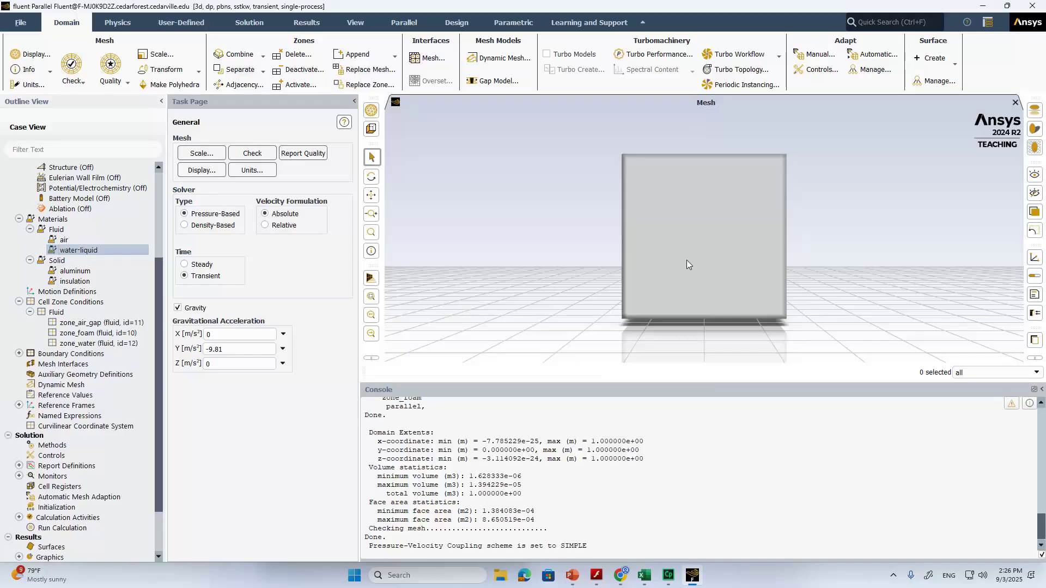
right_click(104, 335)
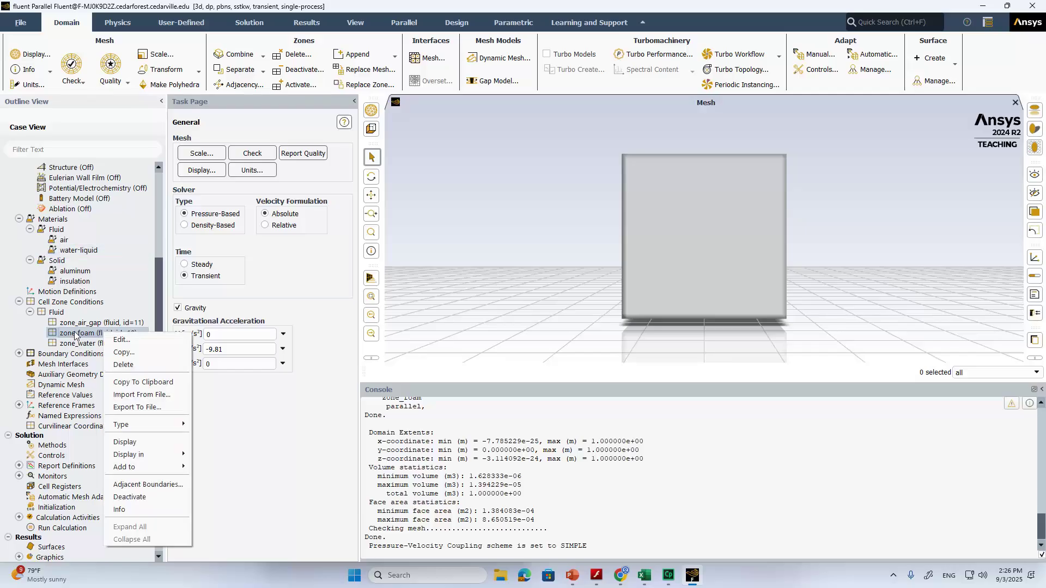
mouse_move(139, 427)
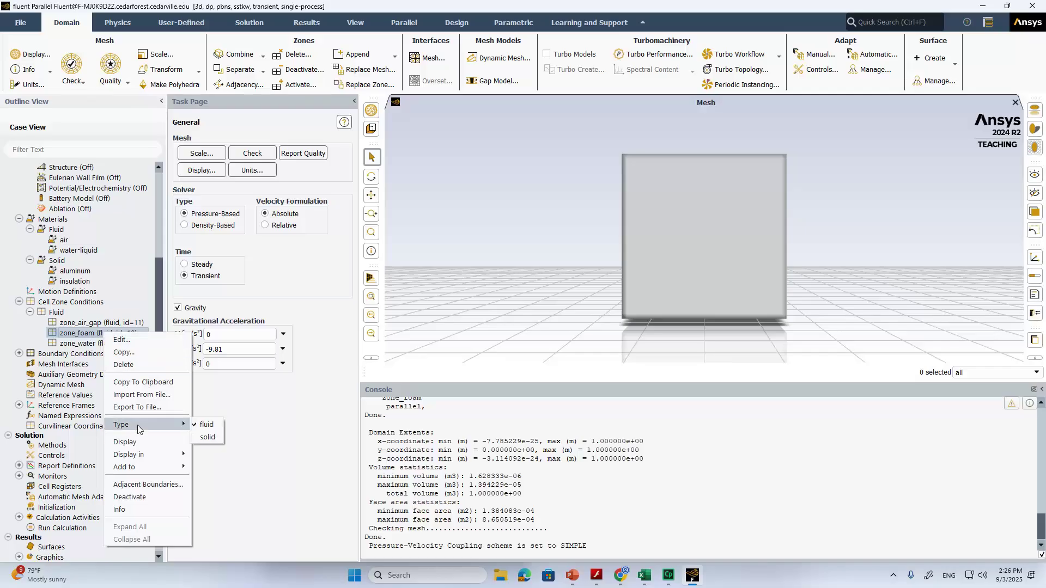
click(208, 438)
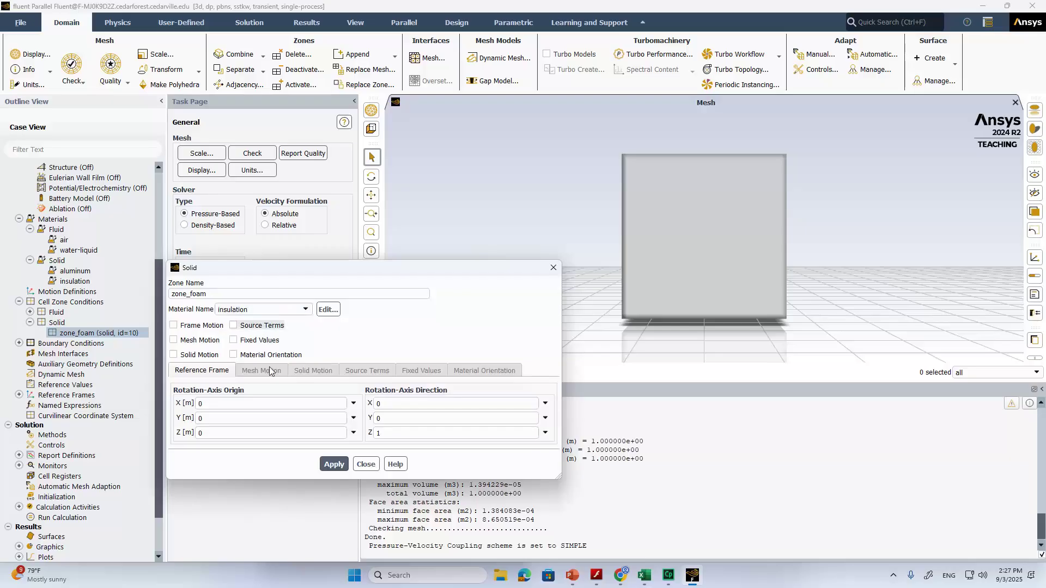
click(365, 465)
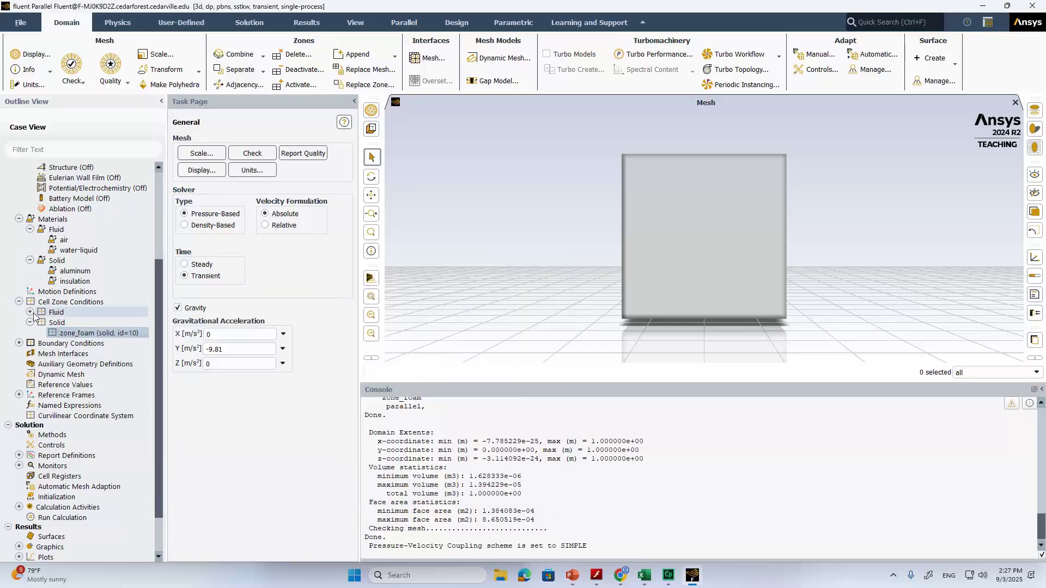
Check the type and material assigned to the zone_air_gap cell zone.
click(30, 312)
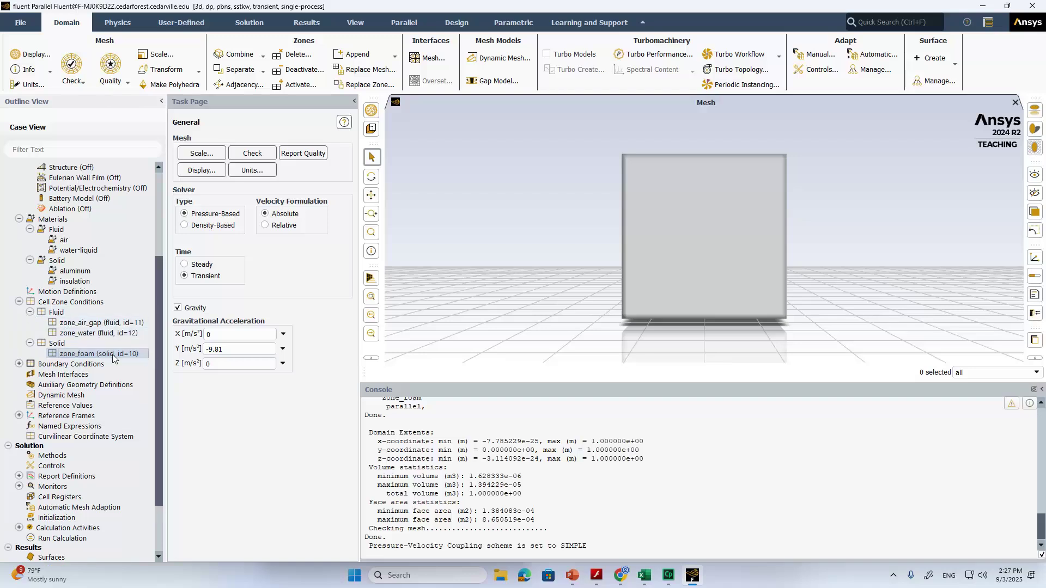
right_click(108, 325)
mouse_move(146, 416)
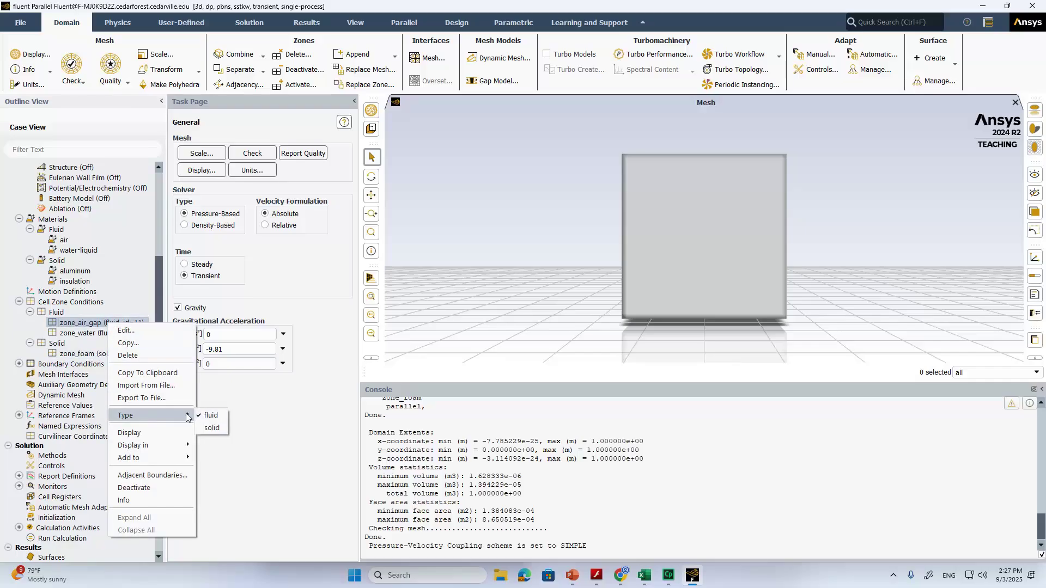
click(129, 332)
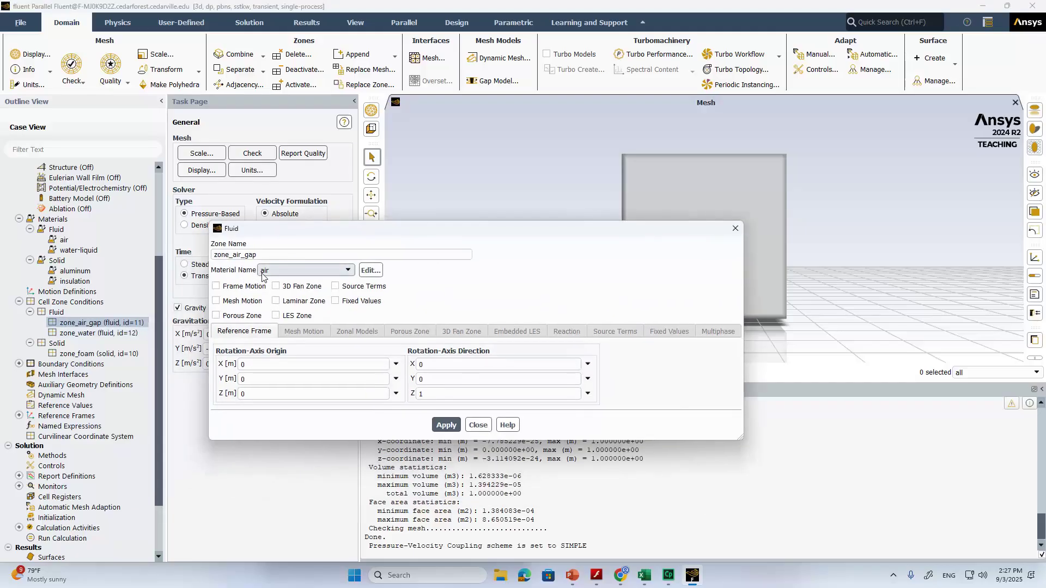
click(478, 425)
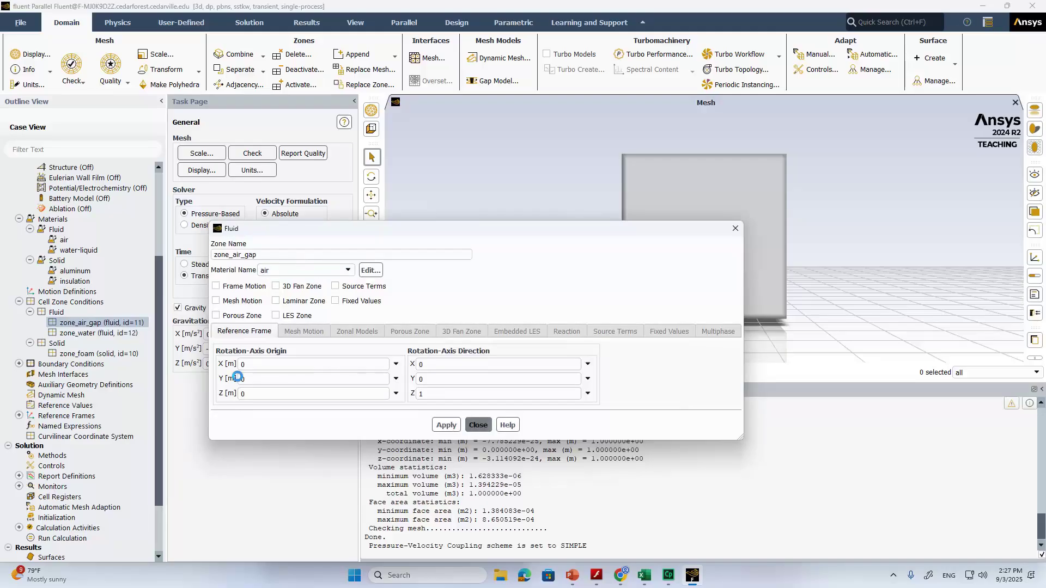
Assign the water-liquid material to the zone_water cell zone, apply it and close its settings.
click(84, 335)
double_click(83, 334)
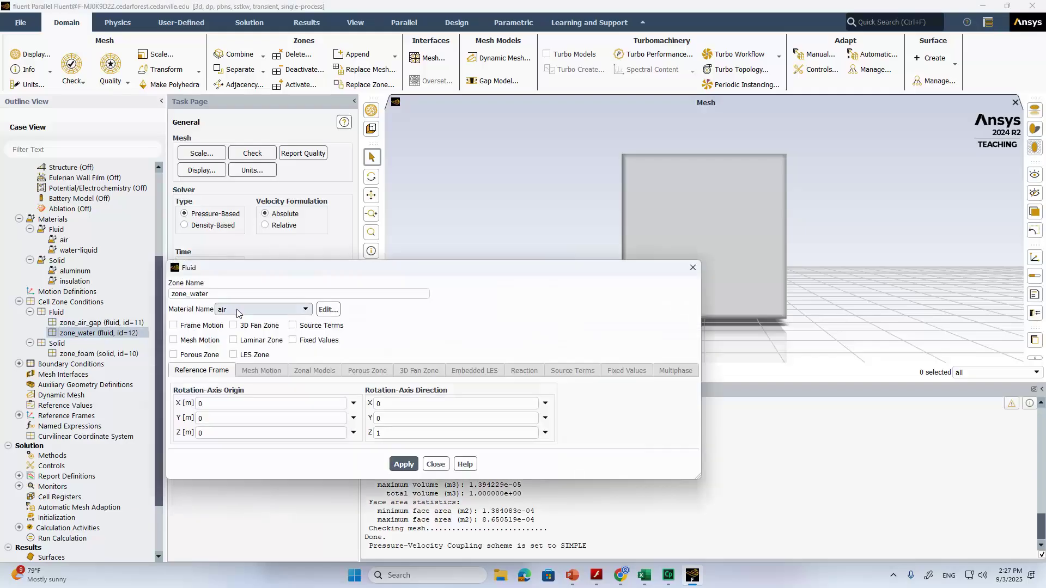
click(237, 311)
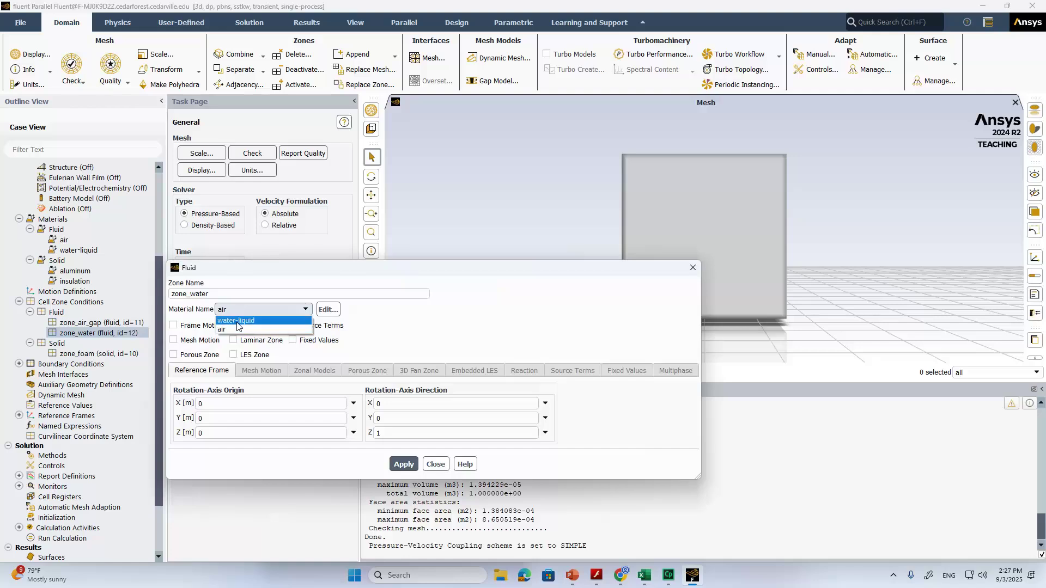
click(237, 322)
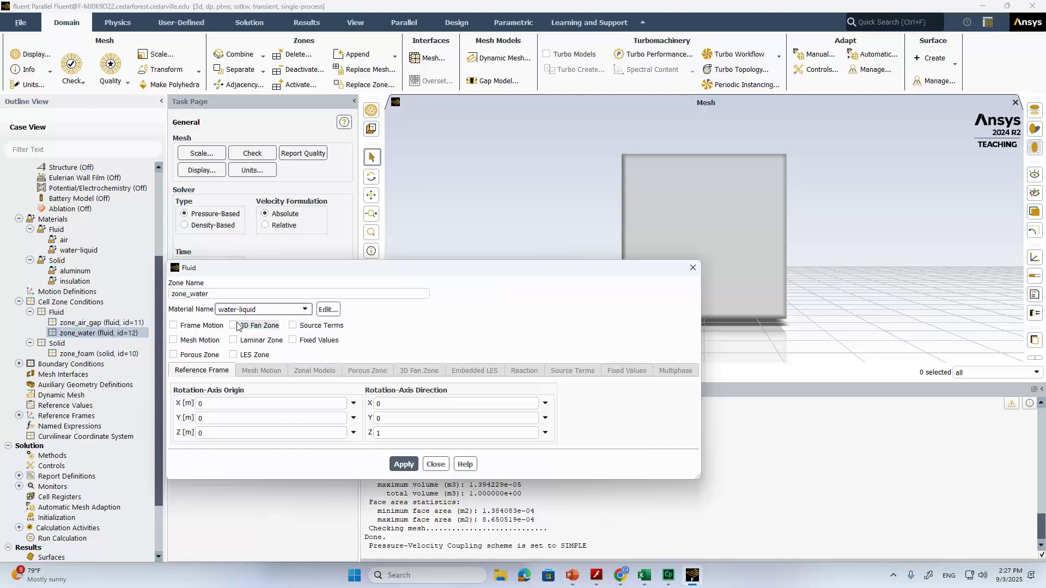
click(410, 465)
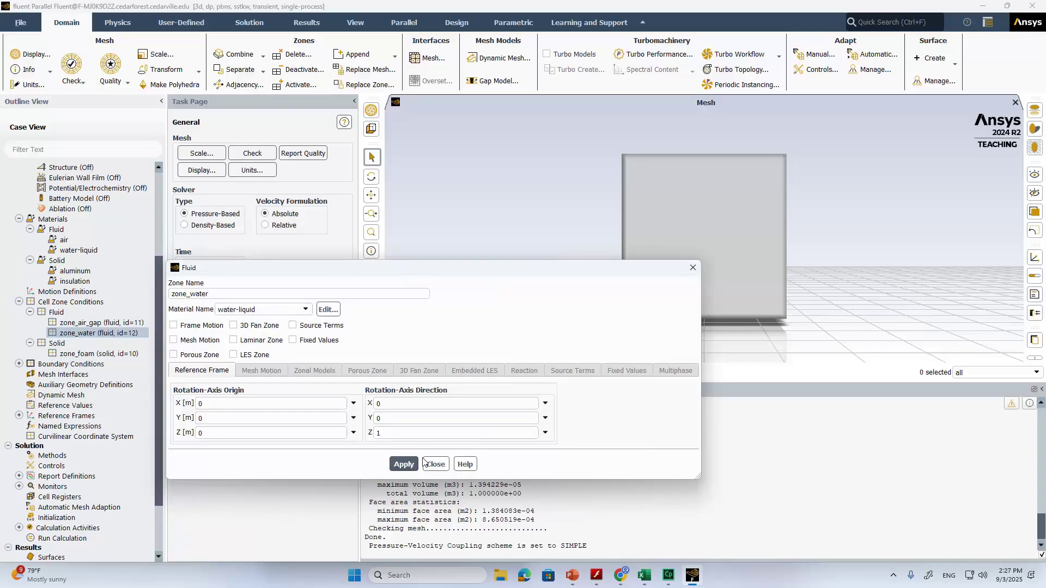
click(435, 464)
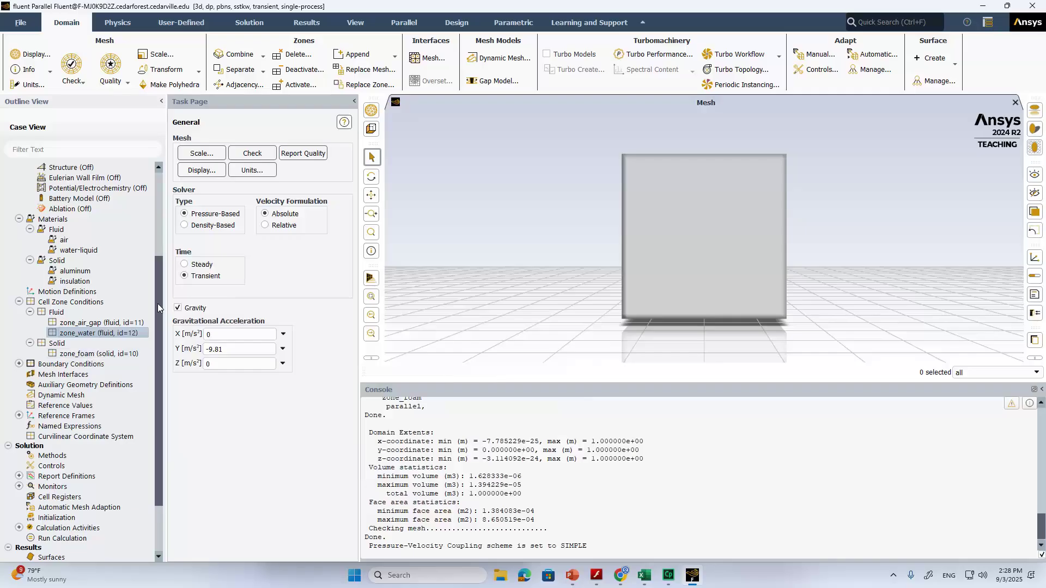
Open the operating conditions from the cell zone conditions with zone_water selected.
drag(159, 294, 156, 312)
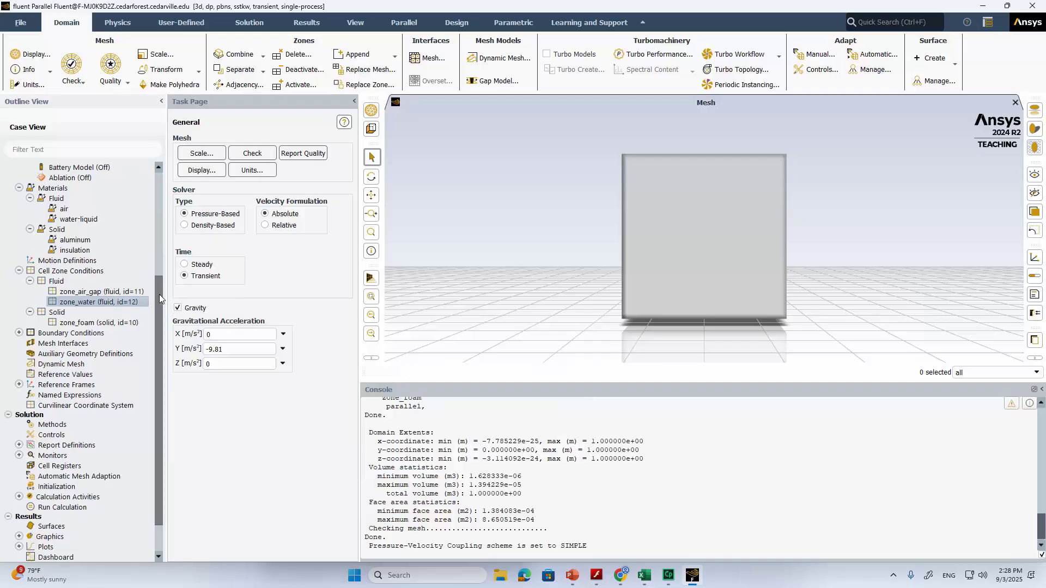
double_click(78, 272)
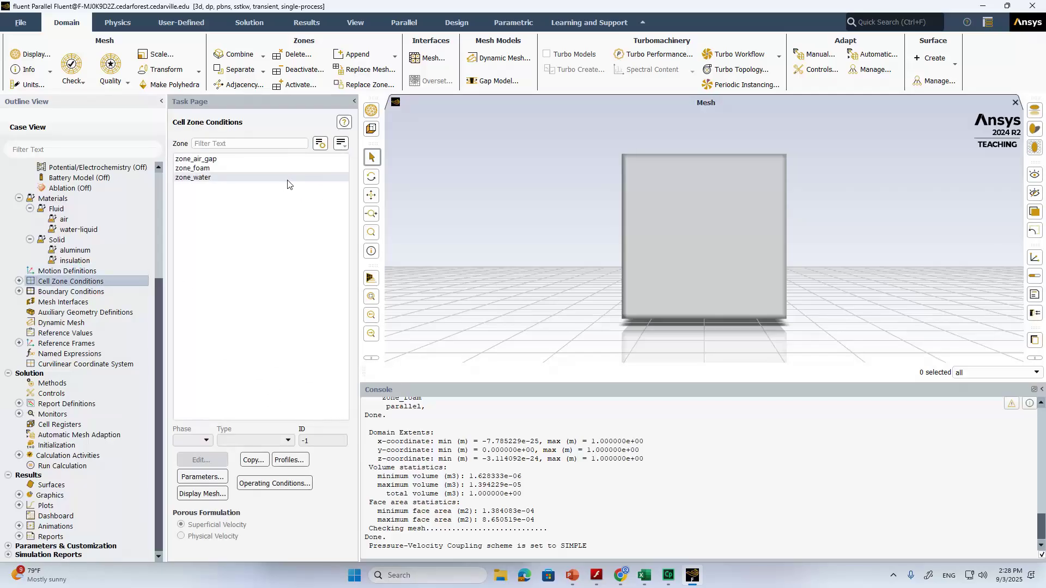
click(194, 179)
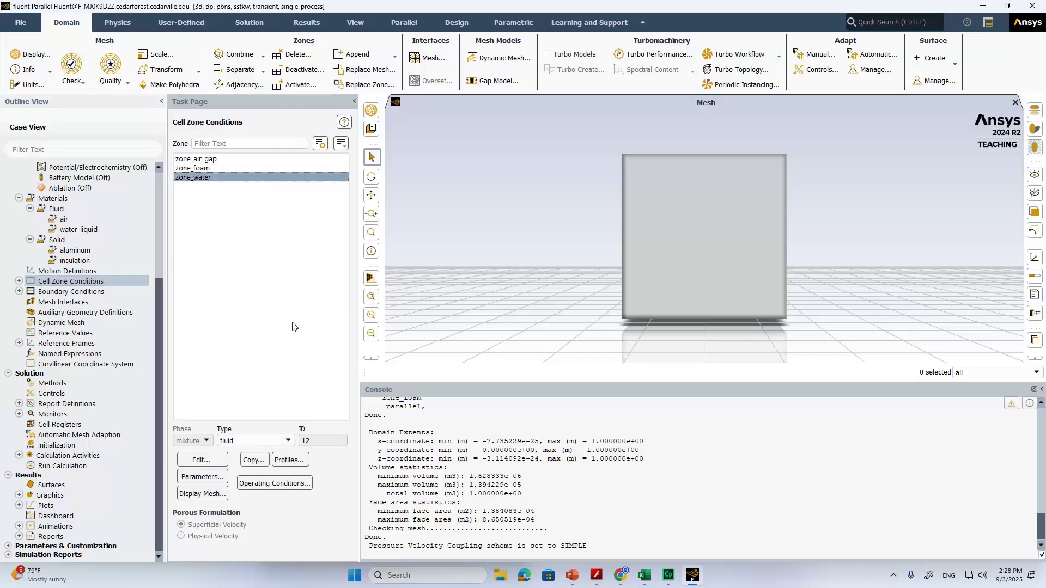
click(291, 487)
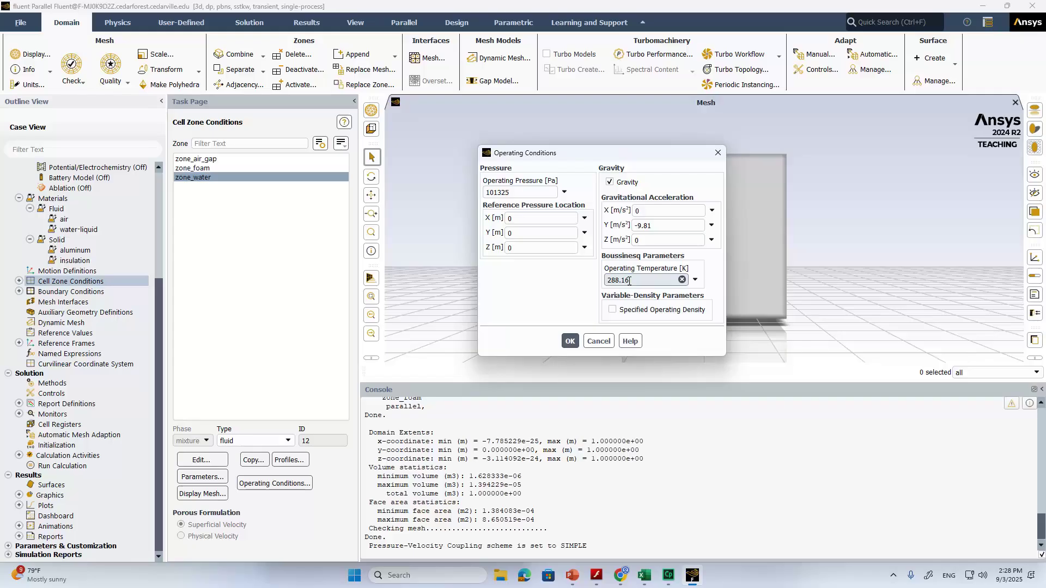
Look up the water density near the operating temperature in the USGS table in Chrome and return to Fluent's operating conditions.
click(620, 572)
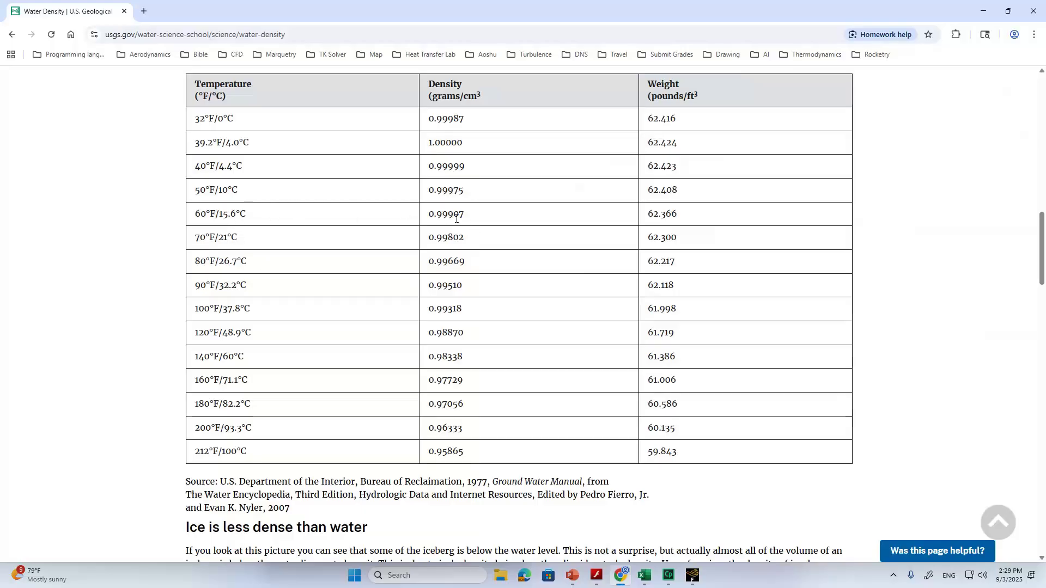
click(693, 576)
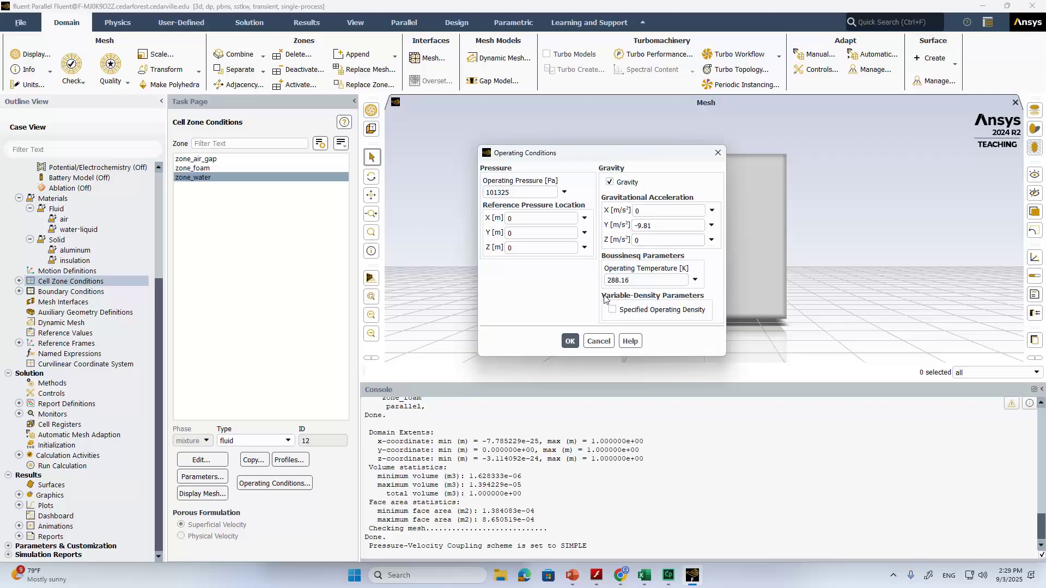
click(632, 281)
click(623, 576)
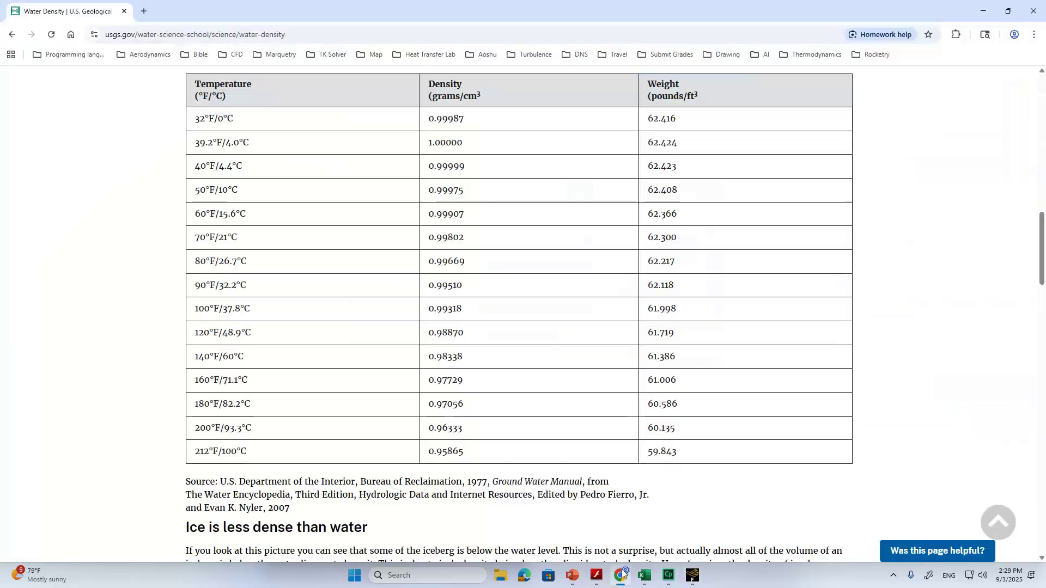
click(623, 576)
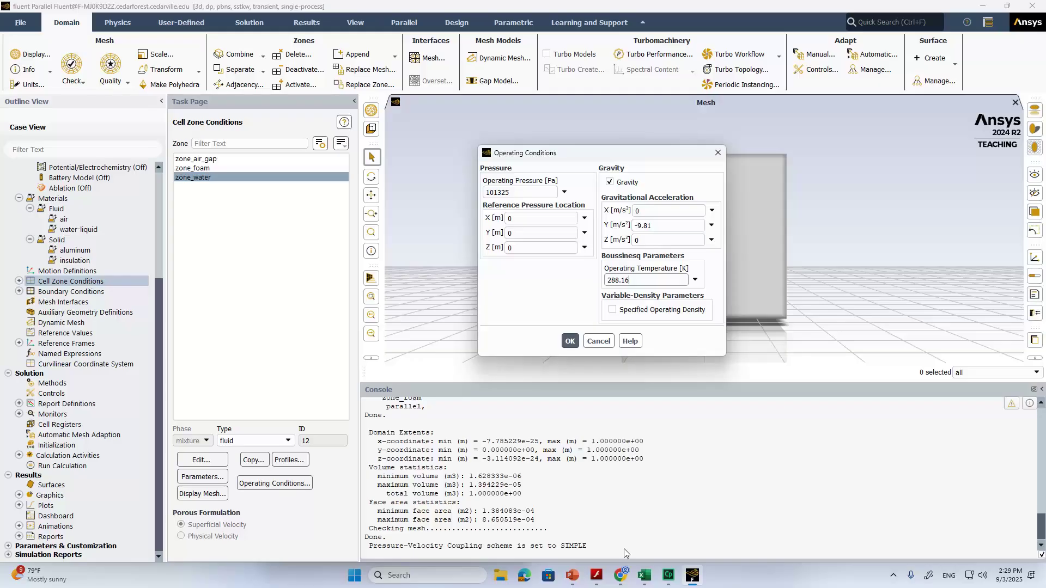
Enable the specified operating density, set it to 999.07 kg/m³ and accept the operating conditions.
click(614, 310)
drag(631, 338, 598, 345)
text(999.07)
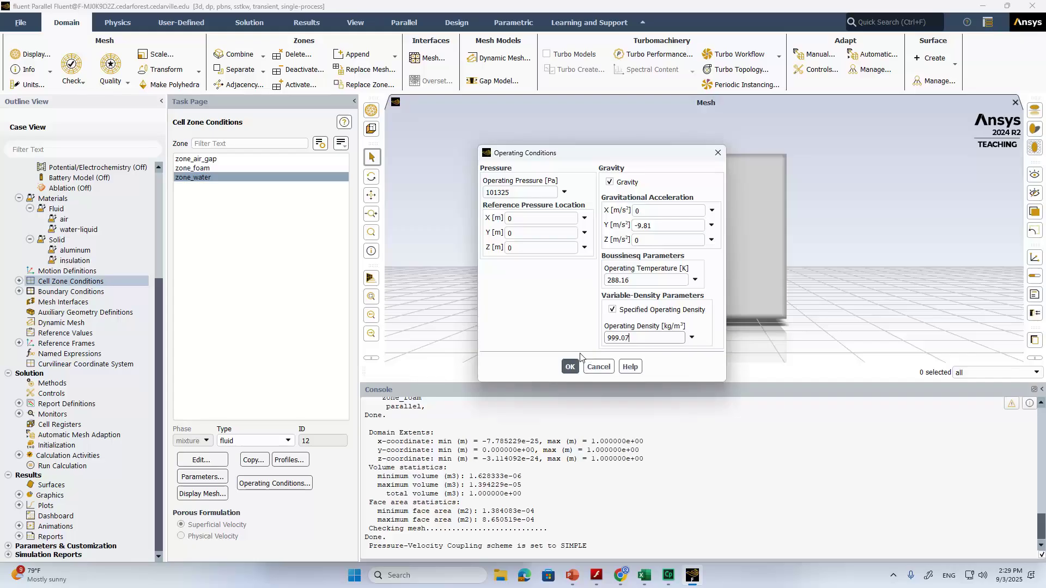
click(570, 367)
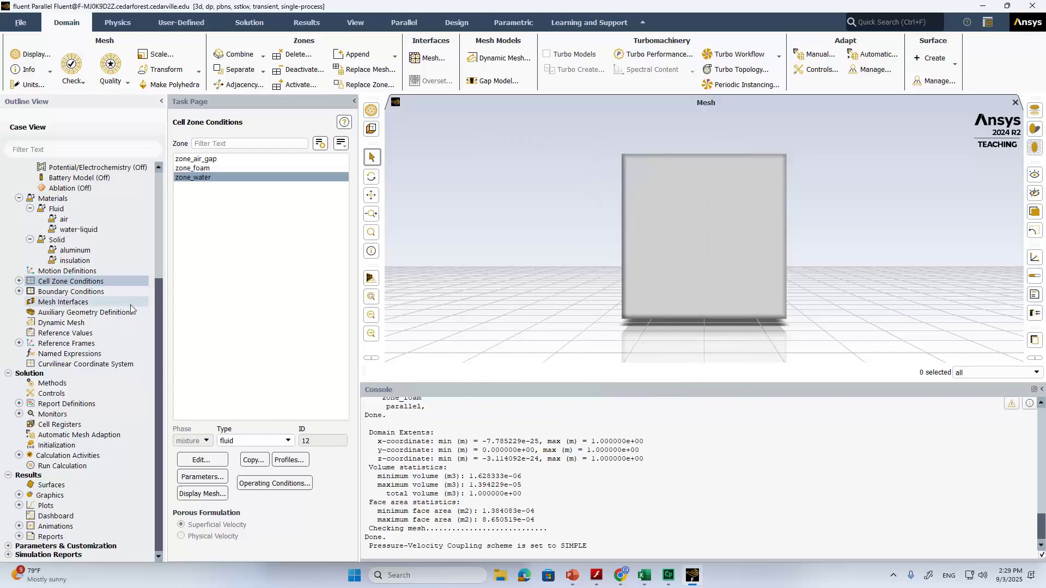
List the wall boundaries with their full names and check the thermal conditions of face_outer_air_gap.
click(19, 291)
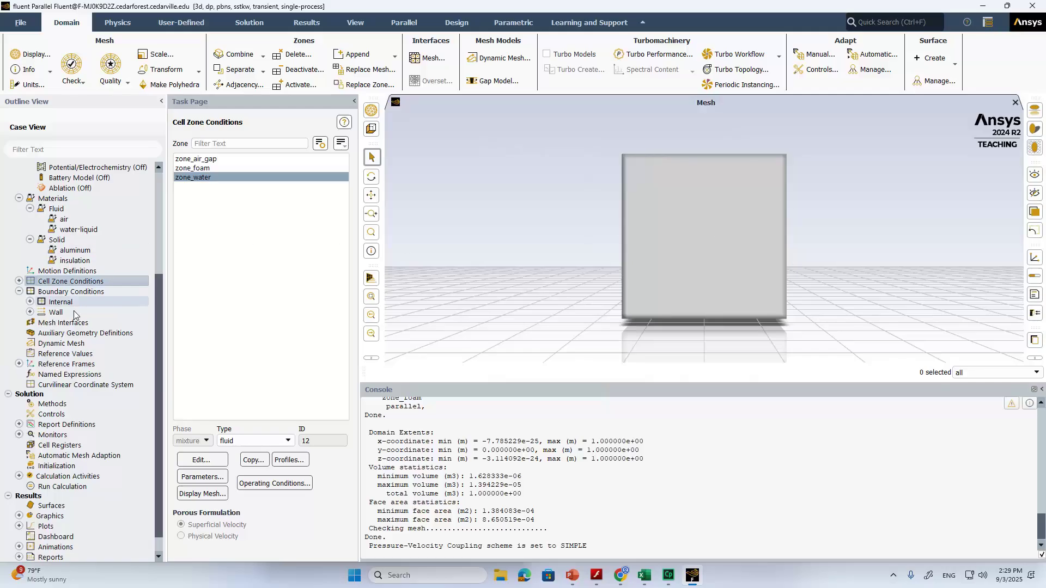
click(31, 312)
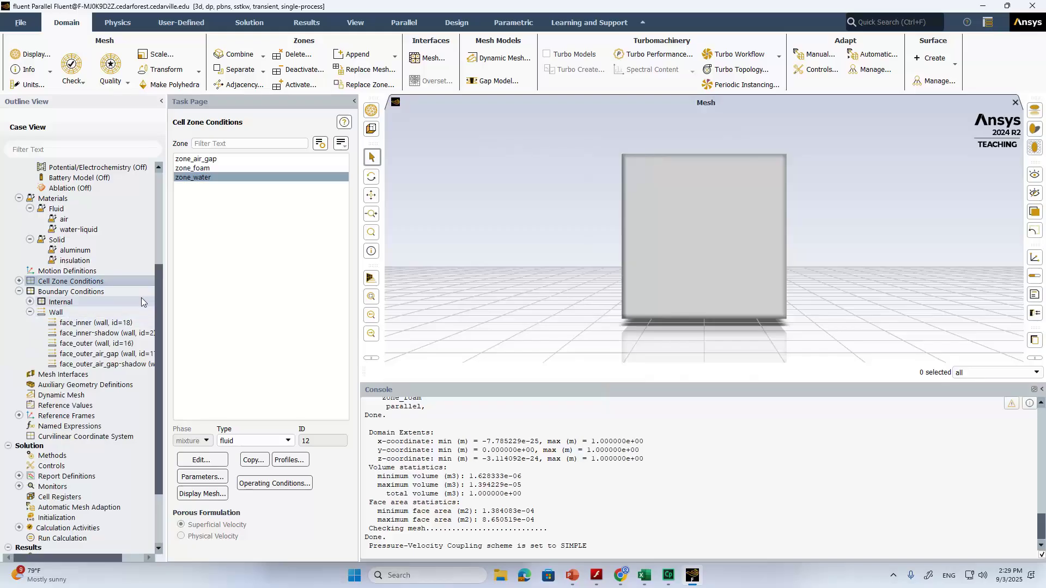
drag(165, 288, 198, 292)
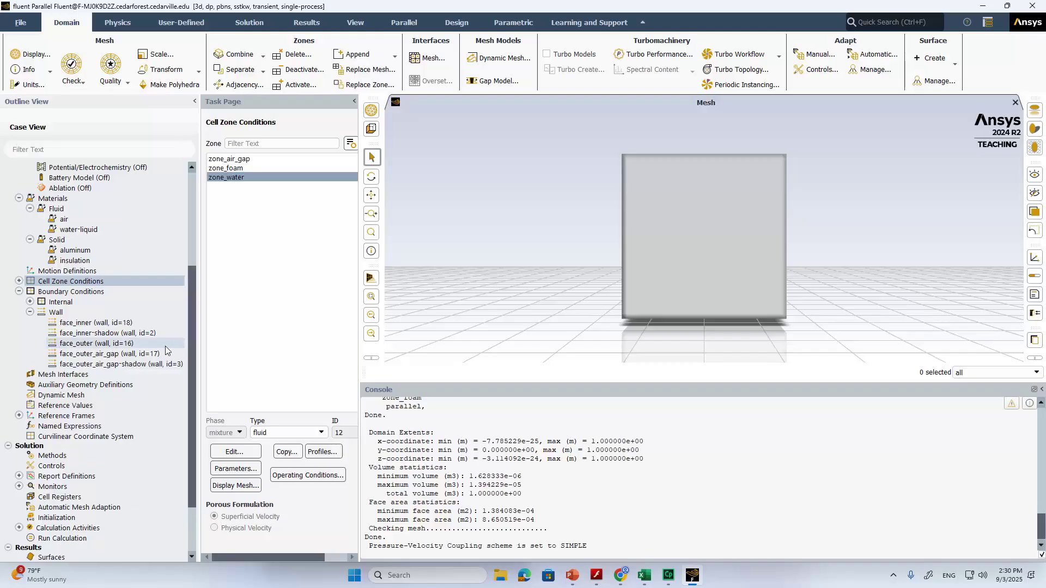
click(117, 355)
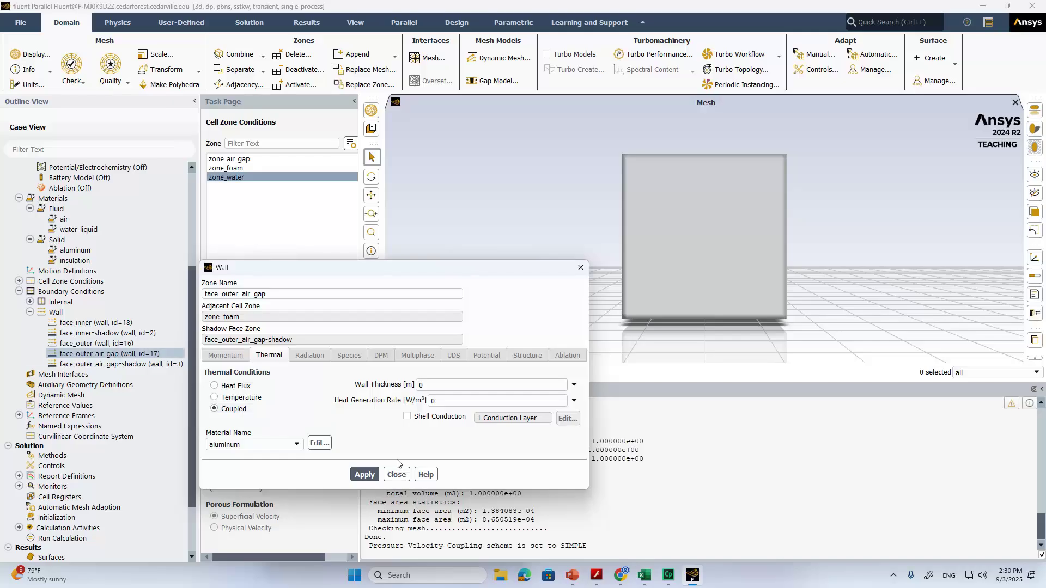
click(397, 474)
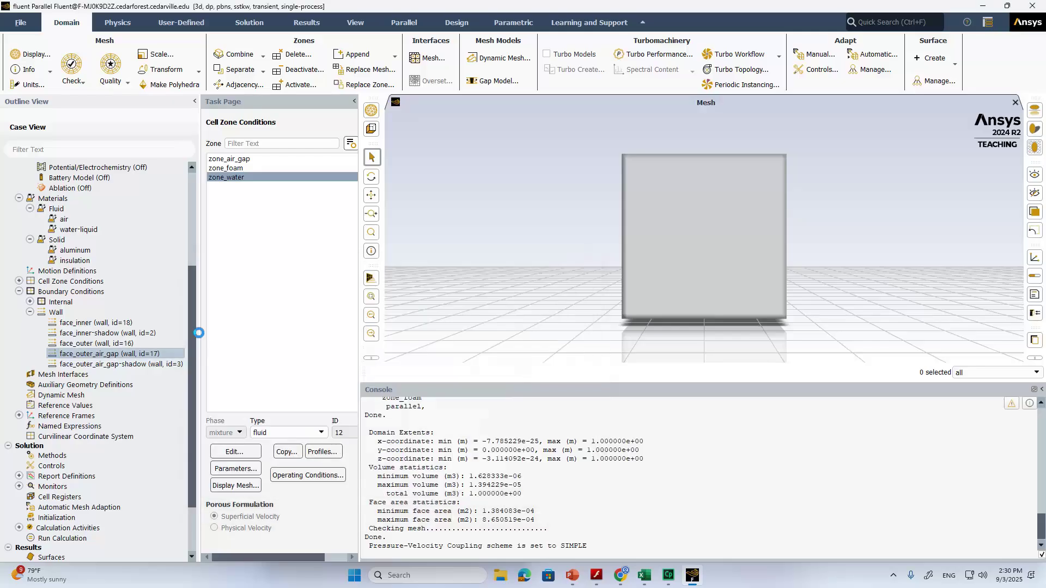
Open the thermal settings of the face_outer wall and check the ambient condition in the PowerPoint sketch.
click(78, 344)
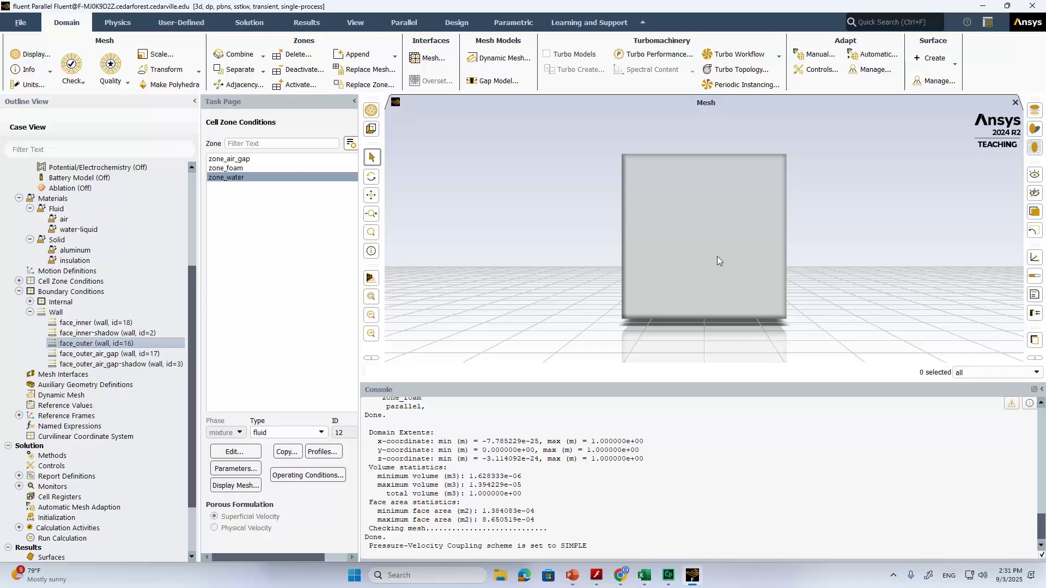
double_click(107, 344)
drag(335, 268, 341, 145)
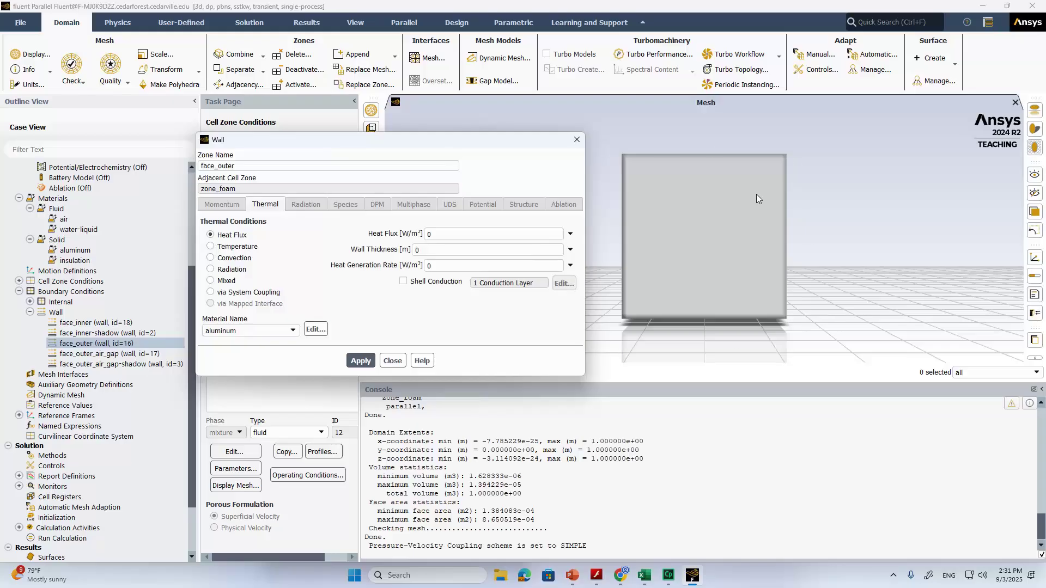
click(575, 576)
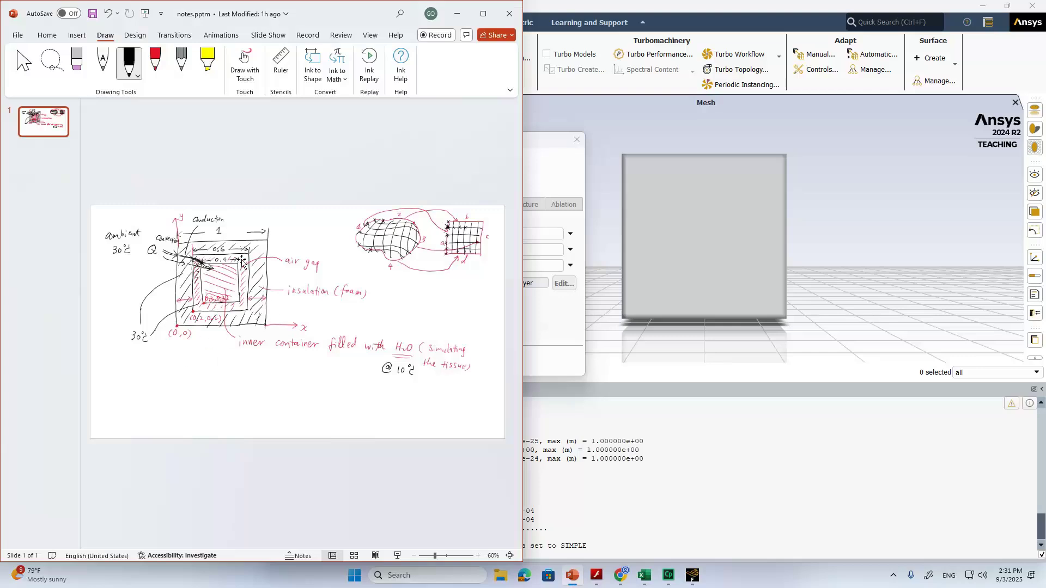
click(448, 22)
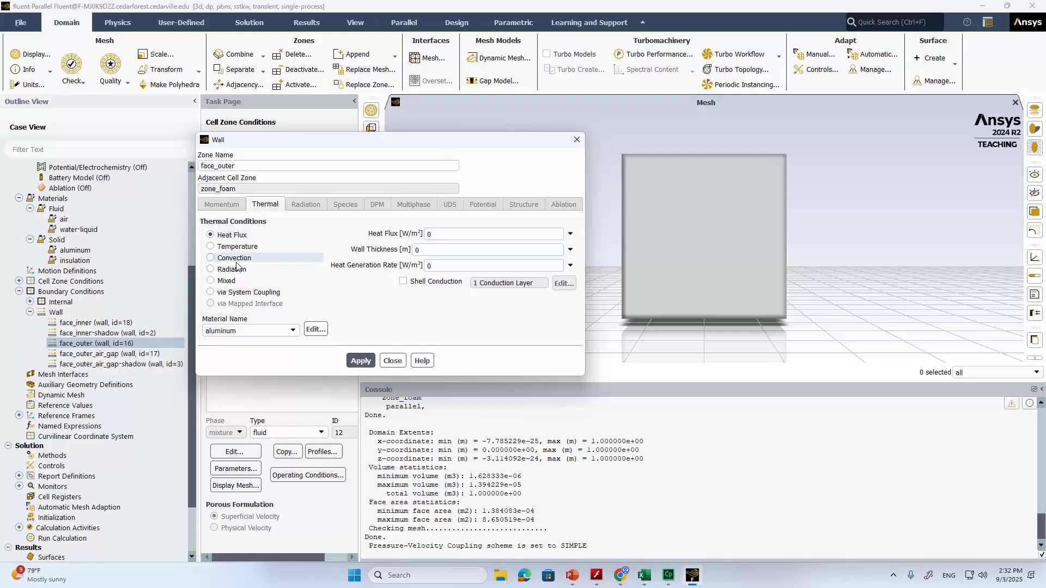
Switch the face_outer wall's thermal condition to convection with a free stream temperature of 303.15 K.
click(211, 259)
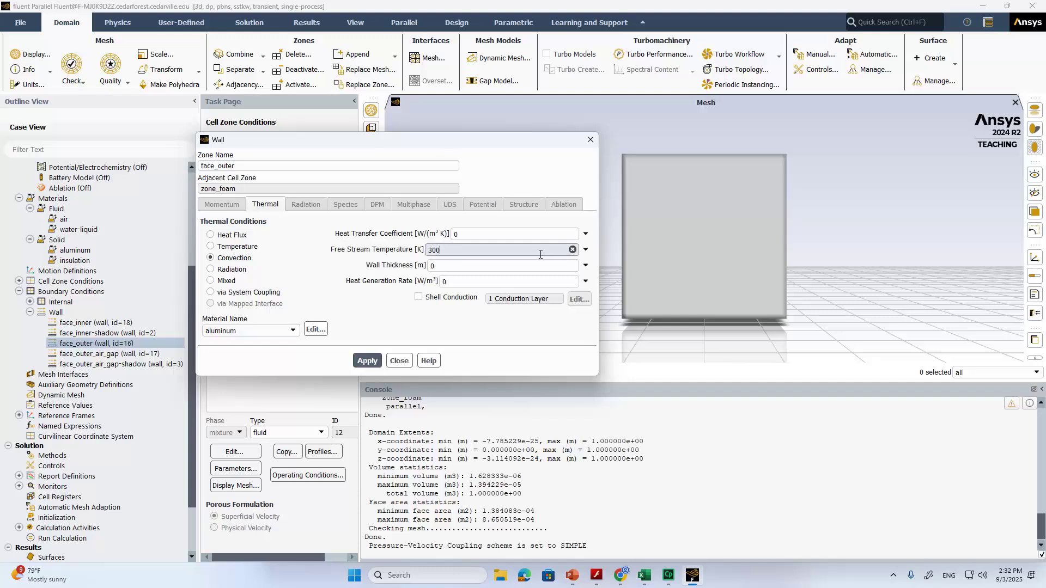
key(BackSpace)
key(BackSpace)
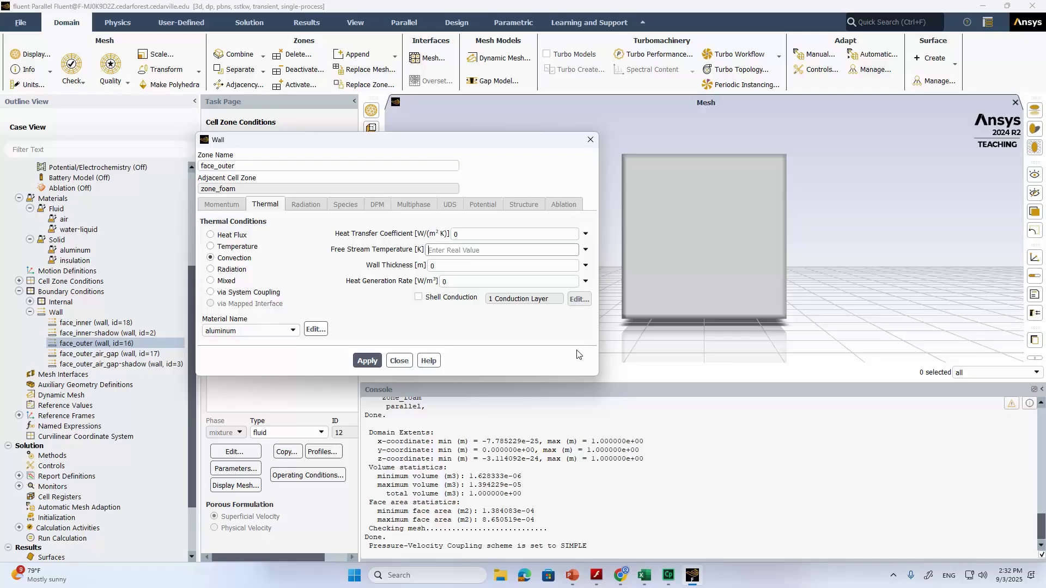
text(3)
click(455, 246)
Set face_outer's heat transfer coefficient to 10 W/(m² K), apply the wall settings and close them.
click(456, 234)
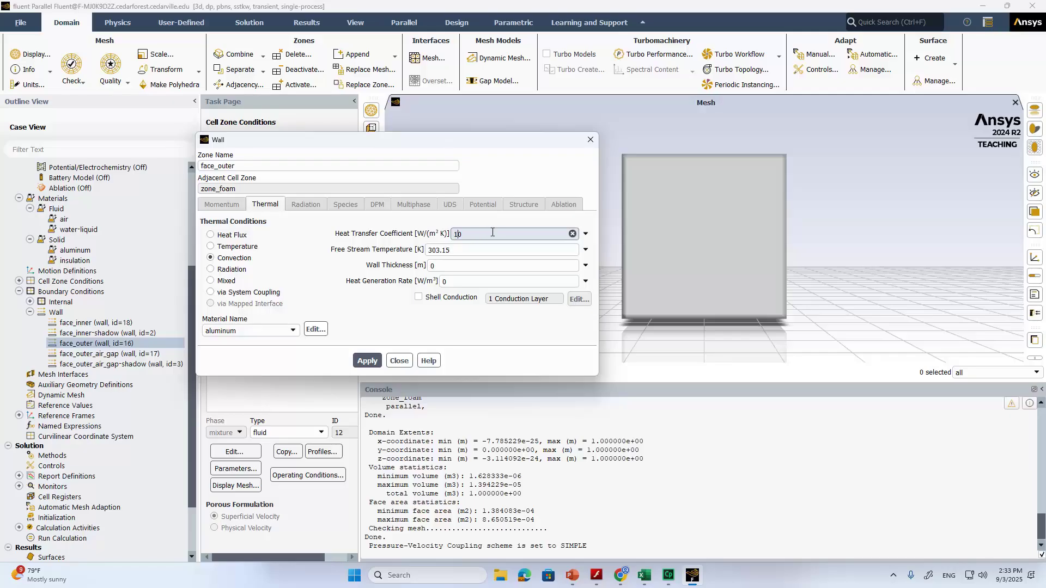
click(515, 263)
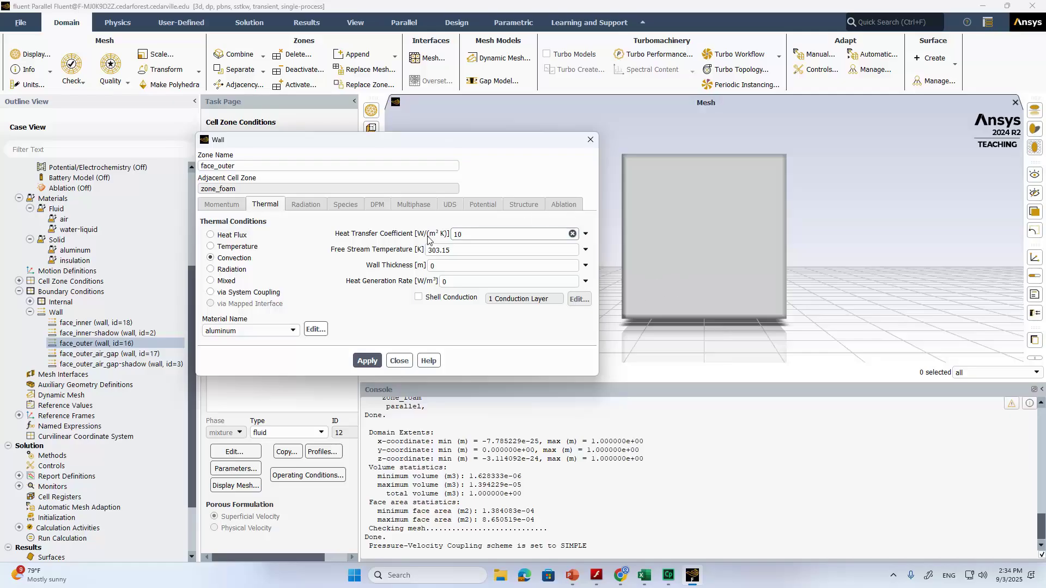
click(457, 236)
click(367, 362)
click(399, 362)
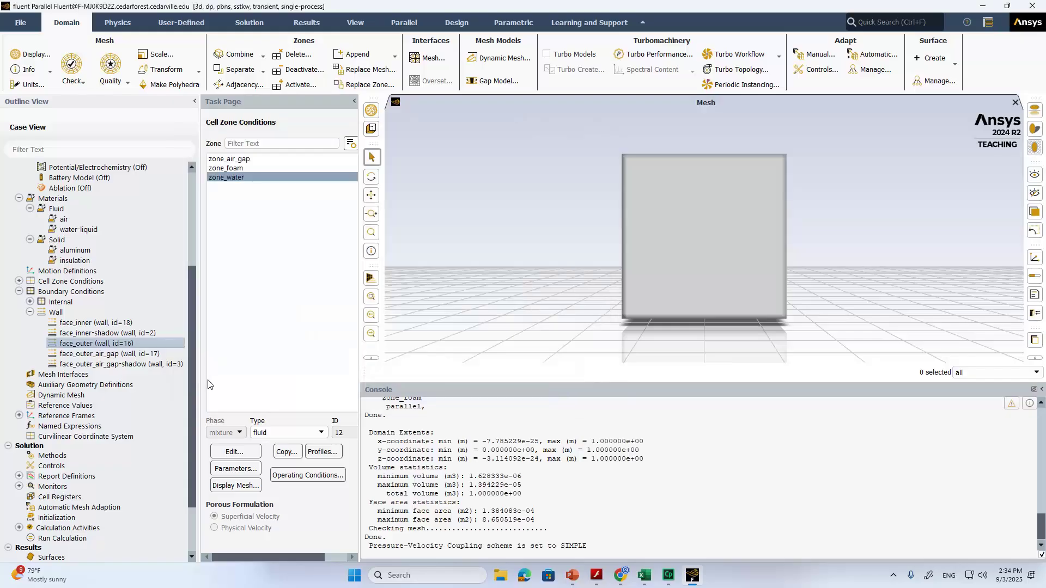
Open the solution initialization settings and check the initial temperatures of the regions in the PowerPoint sketch.
drag(191, 373, 191, 420)
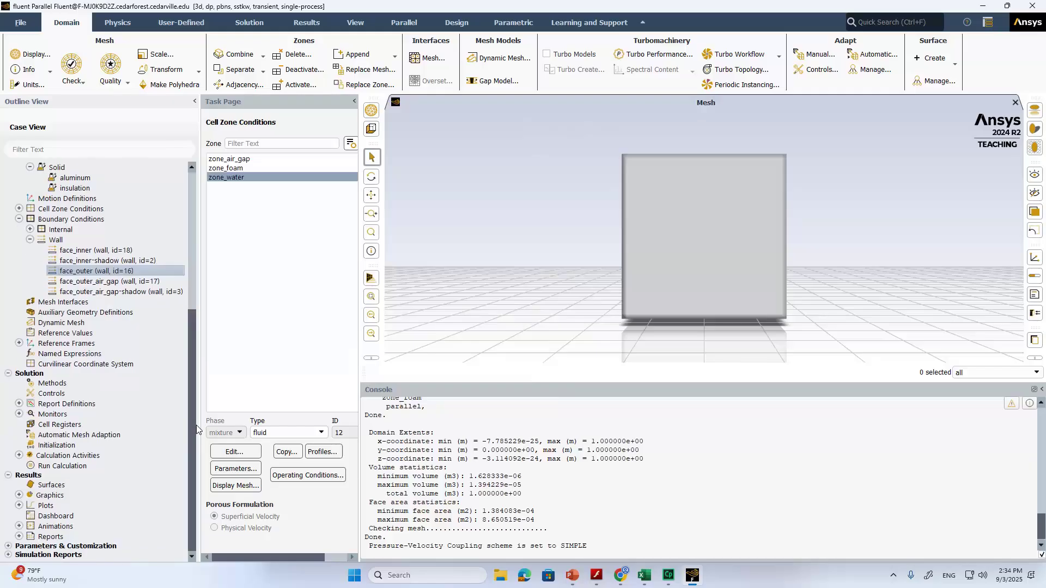
double_click(57, 445)
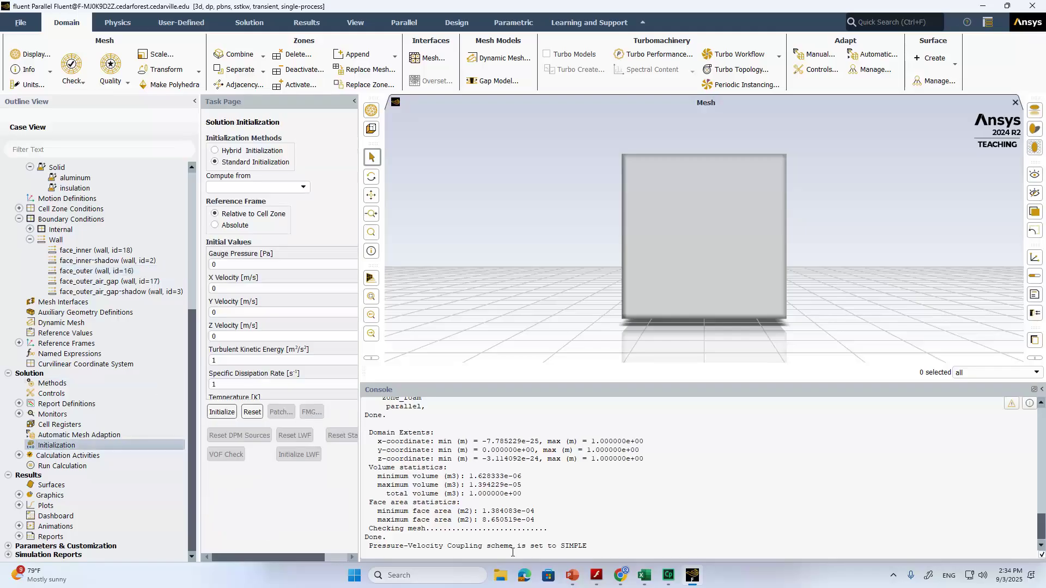
click(572, 576)
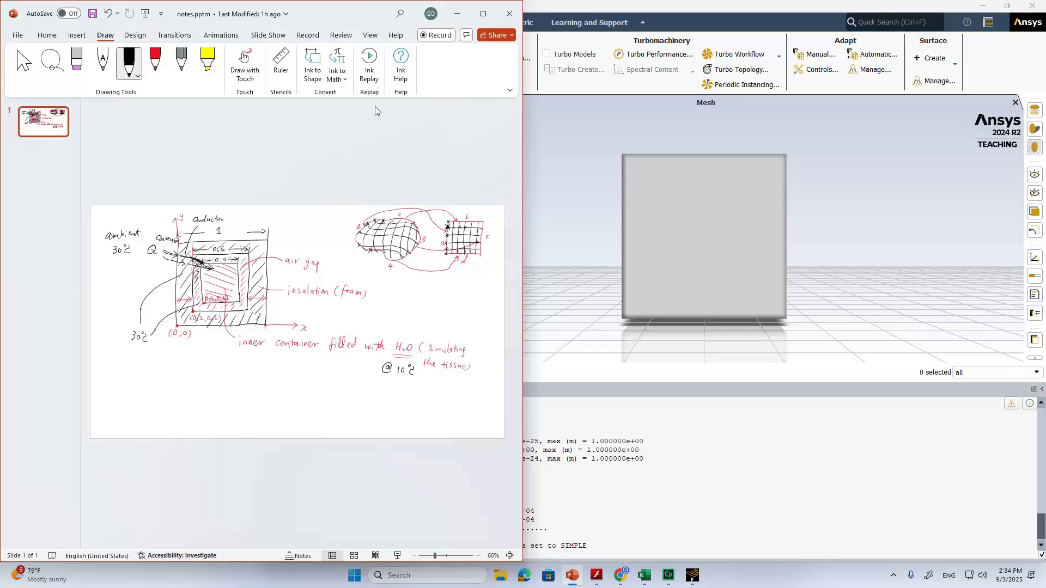
click(456, 13)
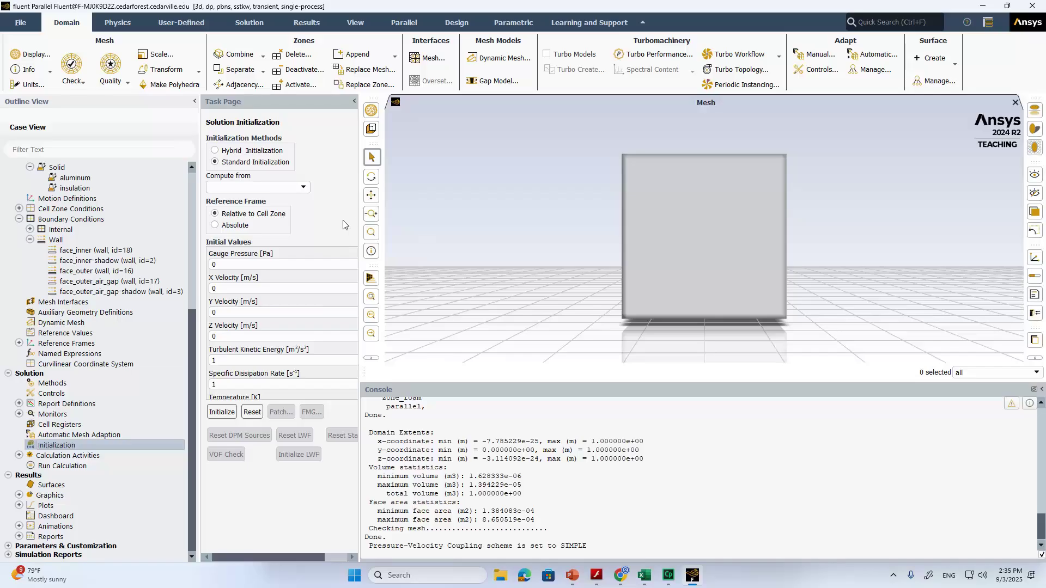
Recheck the surrounding temperature in the PowerPoint sketch, set the initial temperature to 303.15 K and initialize the solution.
scroll(323, 281, down, 1)
scroll(278, 279, up, 1)
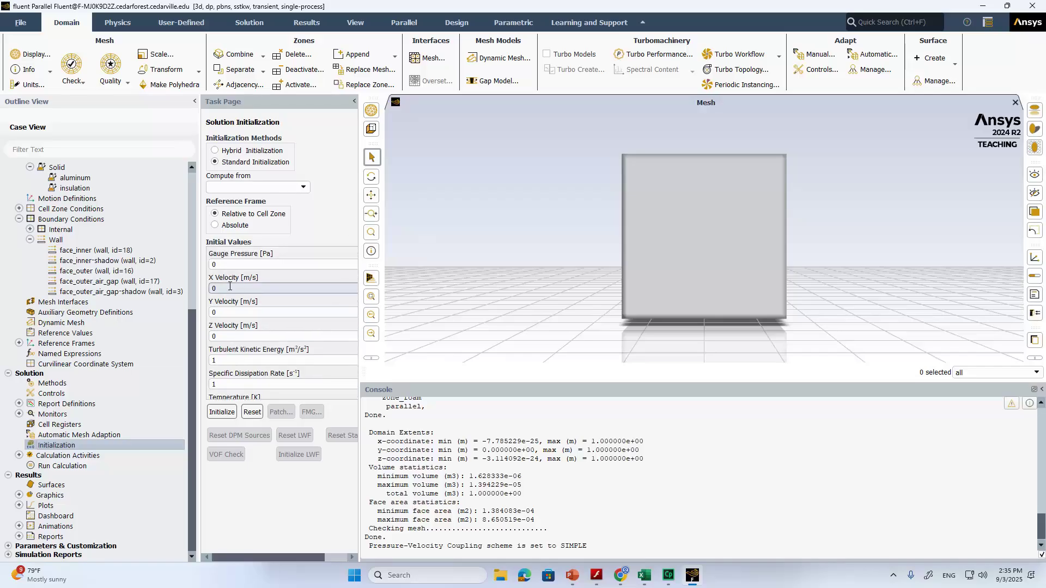
scroll(294, 309, down, 1)
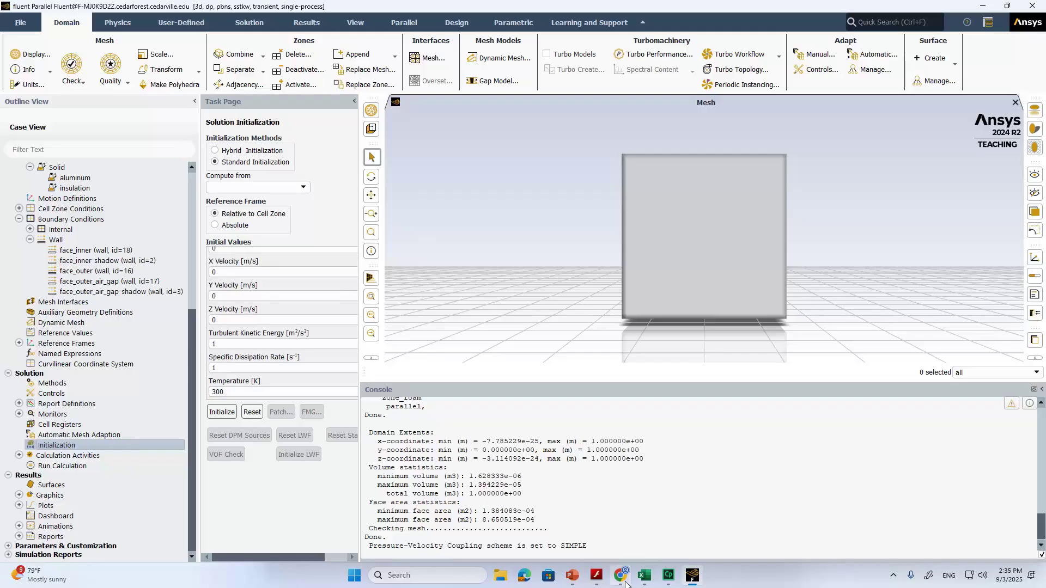
mouse_move(625, 581)
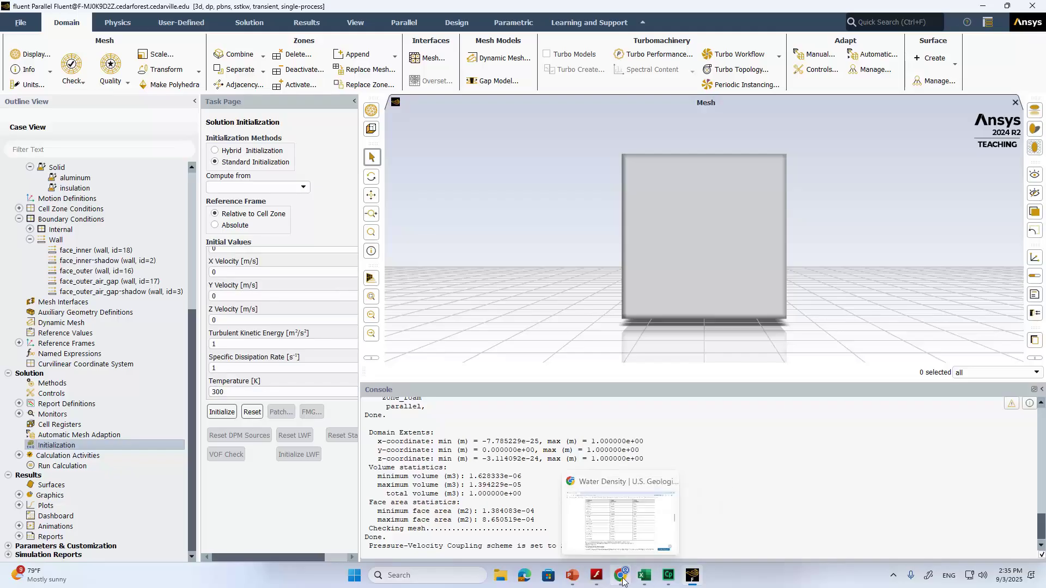
click(573, 577)
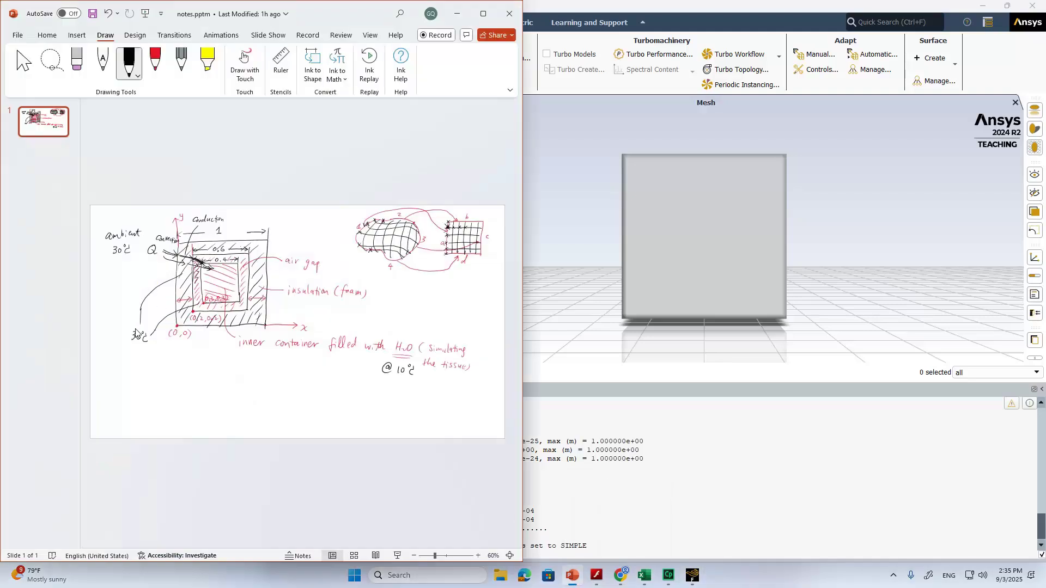
click(455, 18)
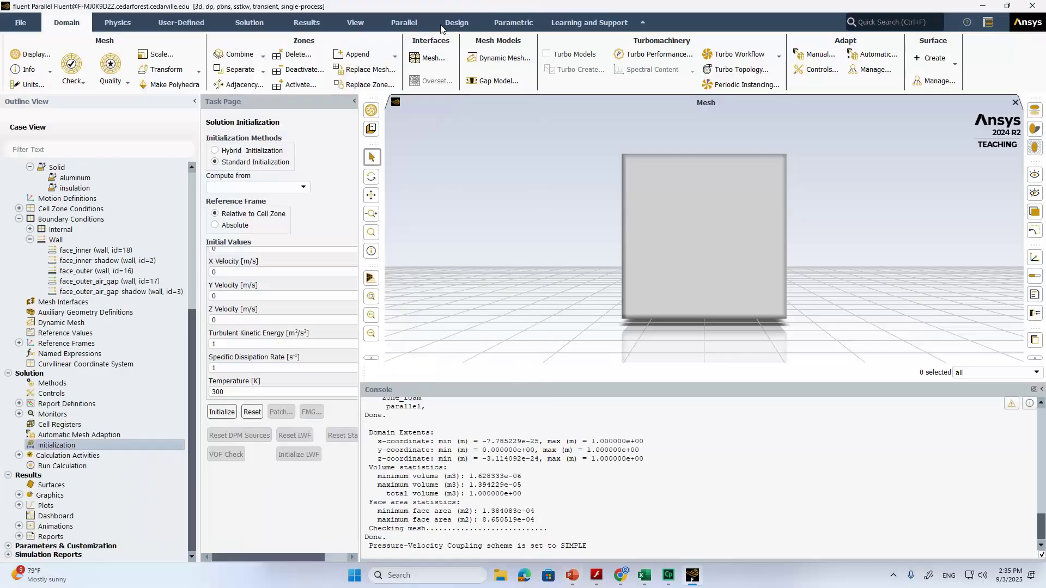
key(BackSpace)
text(3.15)
click(226, 412)
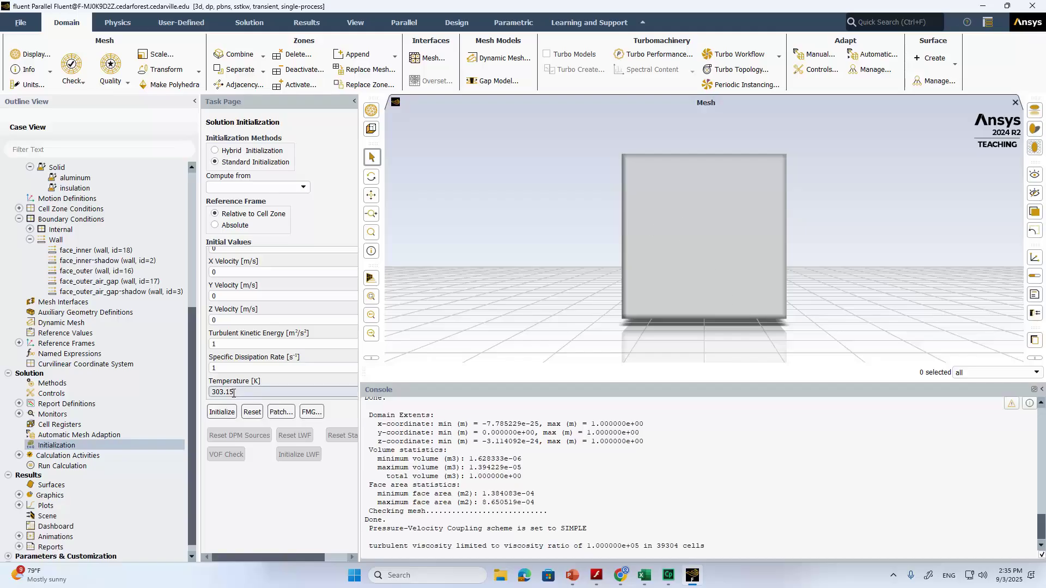
Patch zone_water's temperature to 283.15 K, close the patch settings and compare the initial temperatures with the PowerPoint sketch.
click(287, 414)
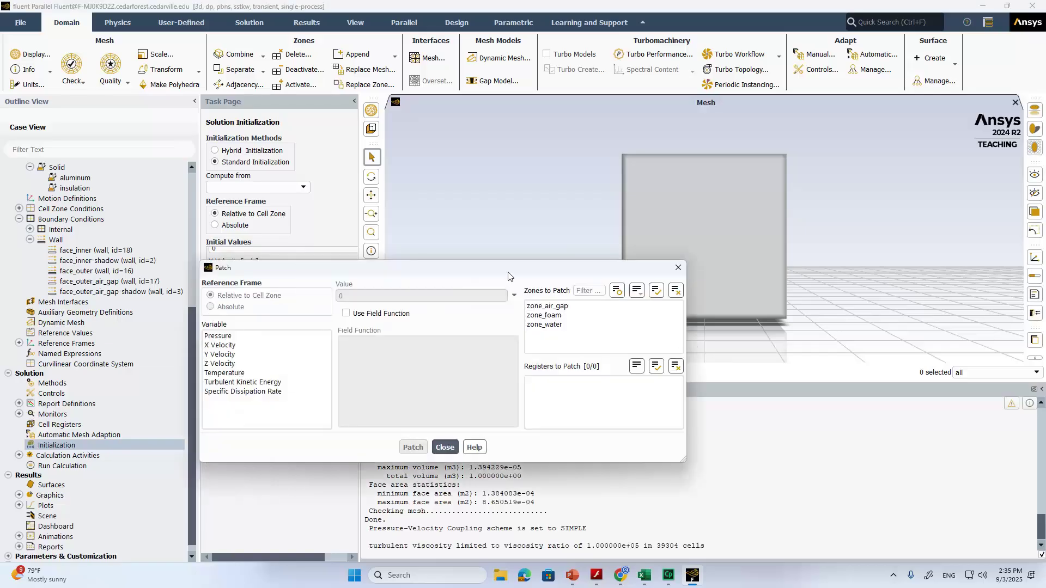
drag(510, 277, 472, 129)
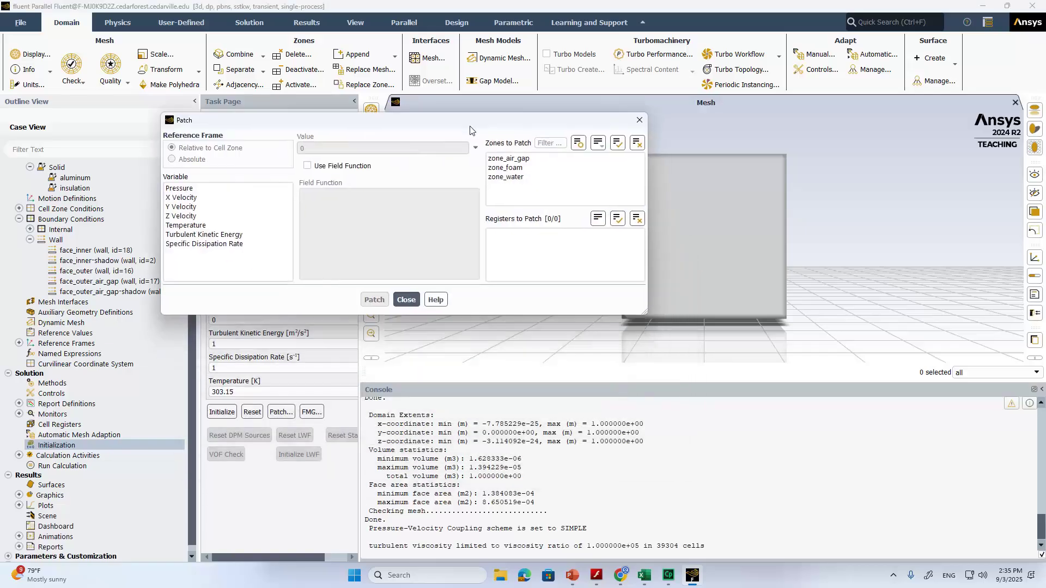
click(515, 178)
click(516, 177)
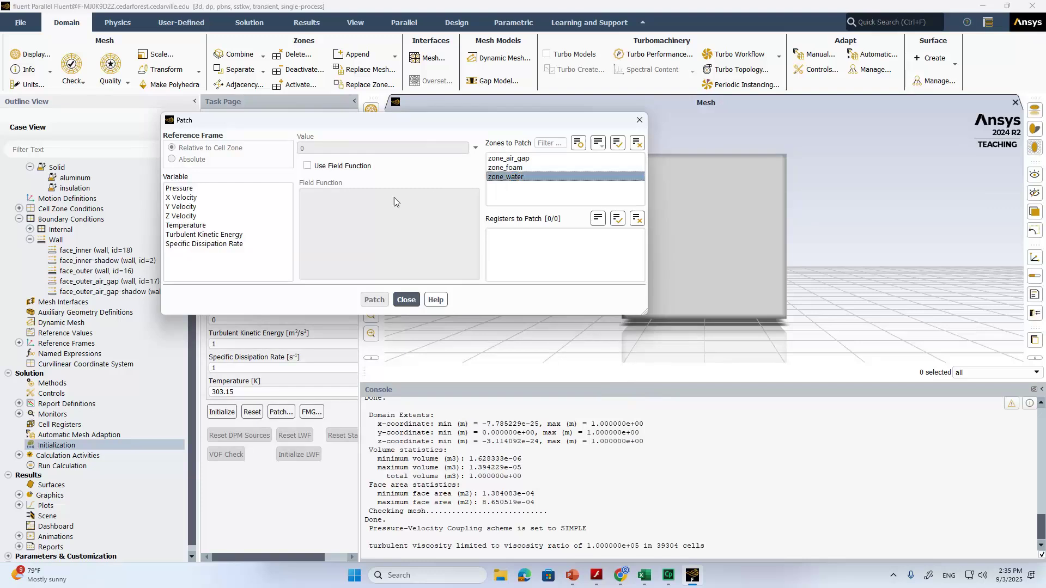
click(245, 225)
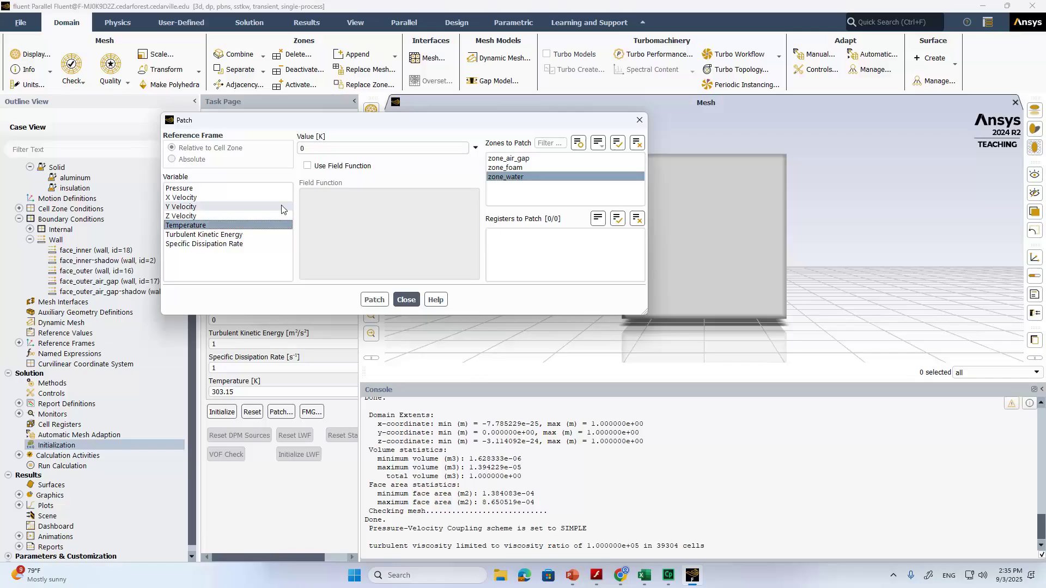
click(331, 151)
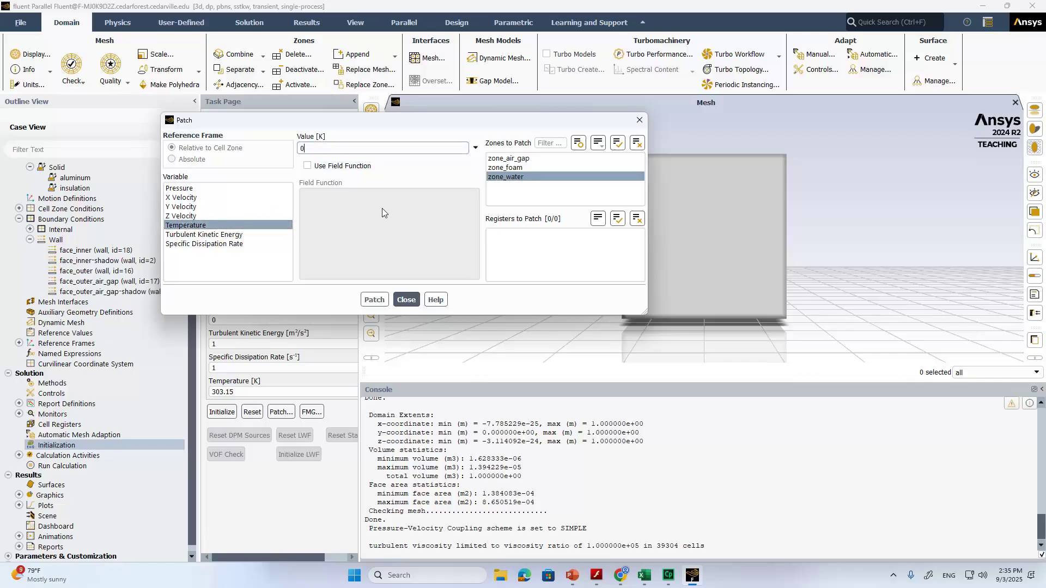
key(ctrl+a)
text(283.15)
click(371, 300)
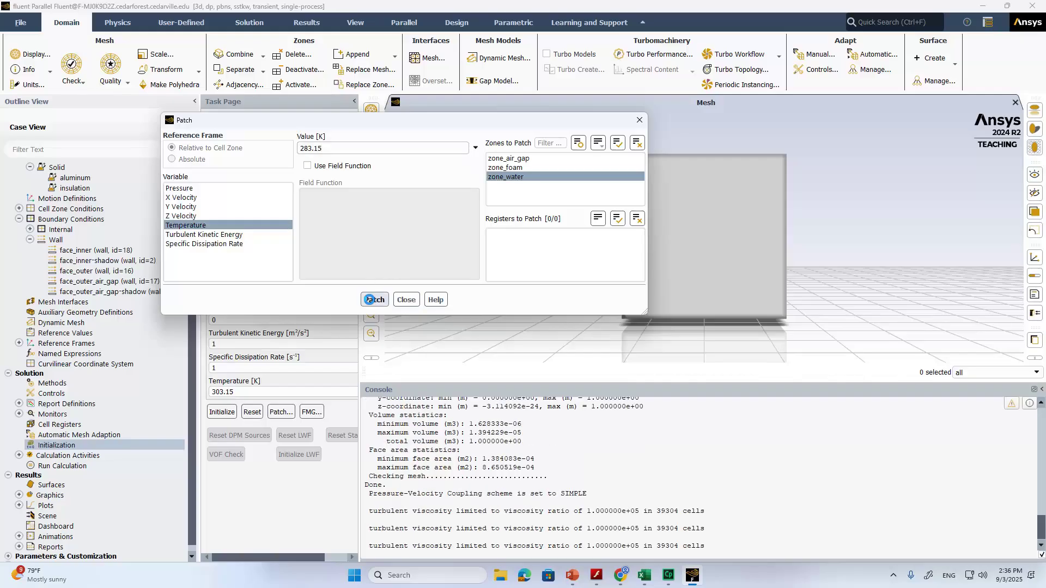
click(405, 300)
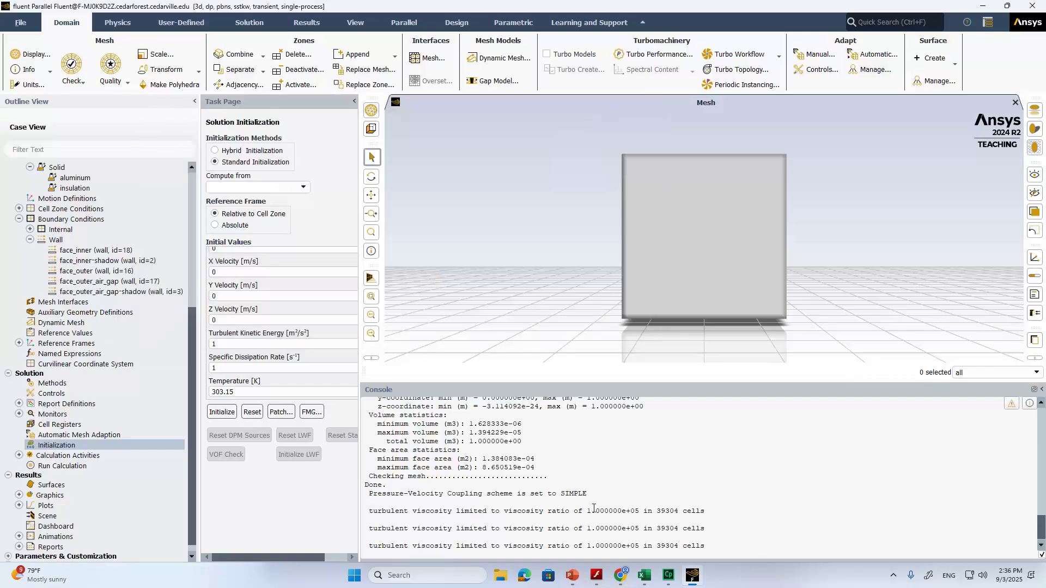
click(572, 576)
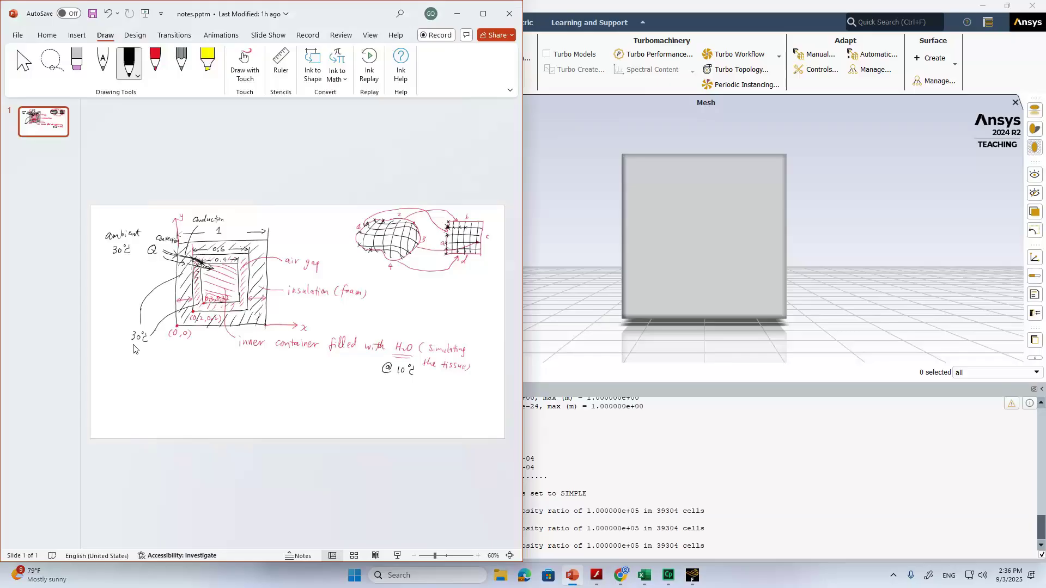
click(457, 13)
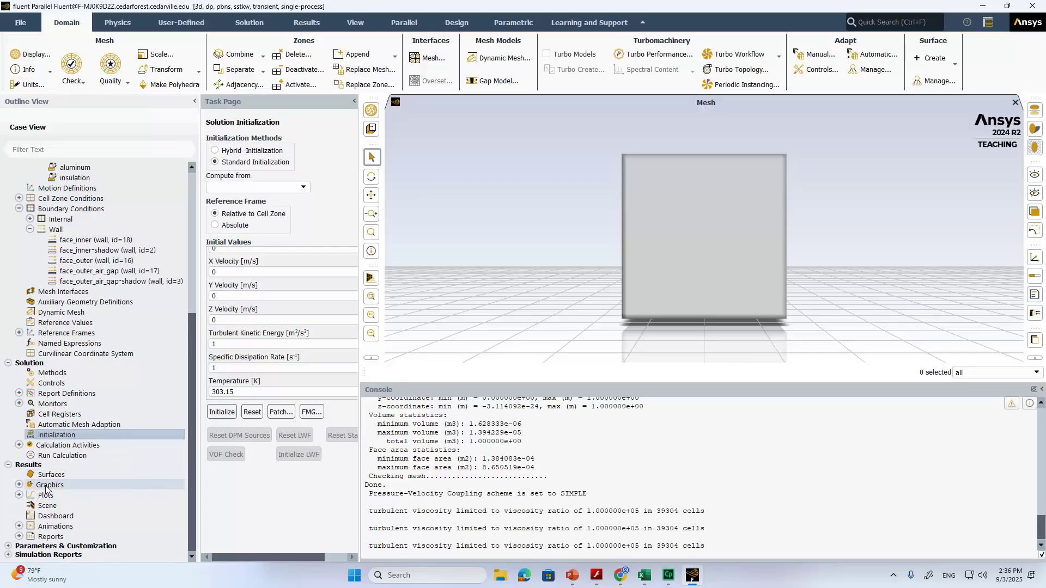
Start a new contour plot under the results graphics and set its variable to static temperature.
click(19, 485)
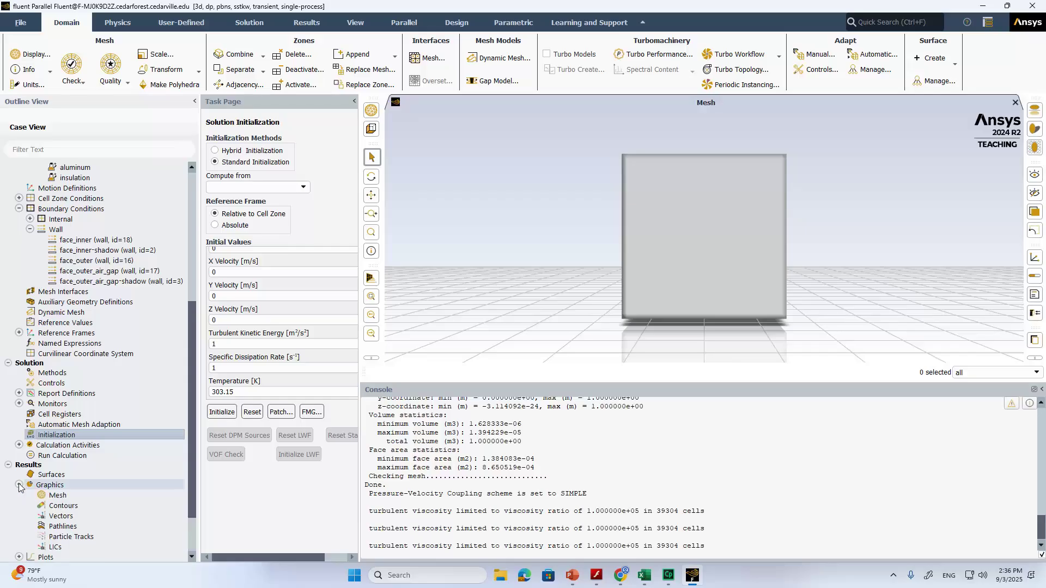
double_click(71, 506)
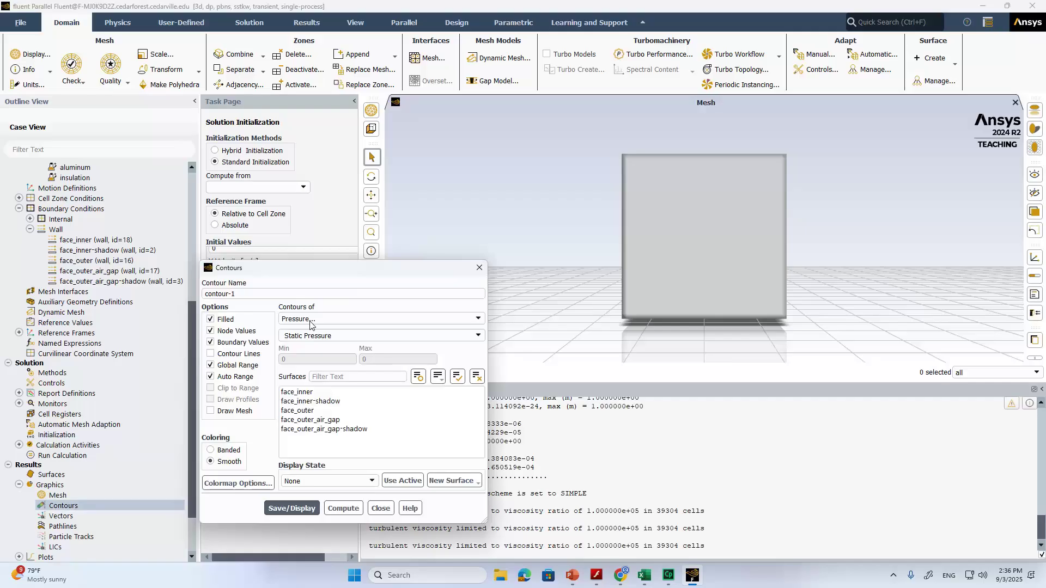
drag(314, 271, 190, 113)
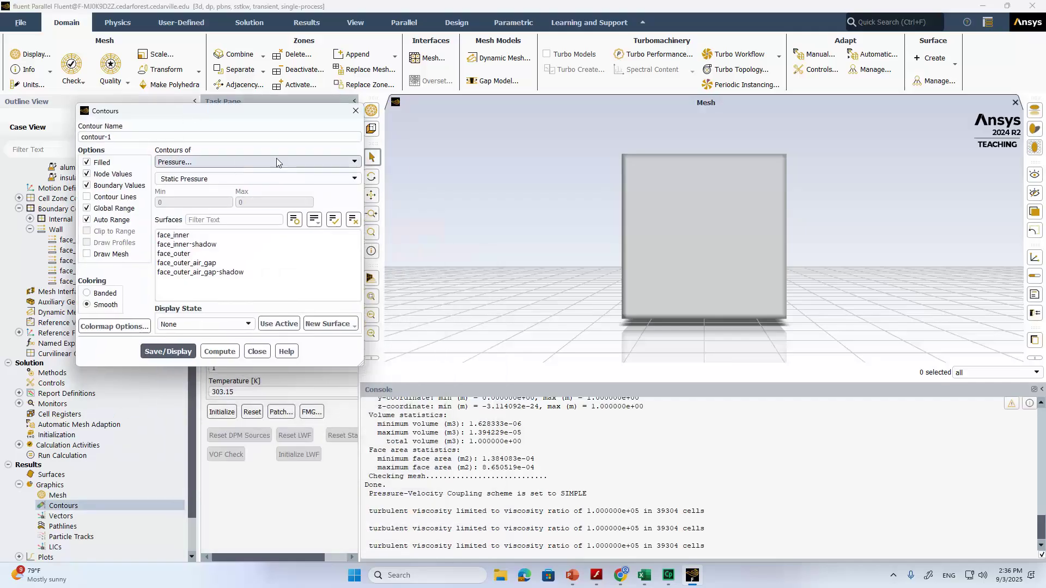
click(354, 163)
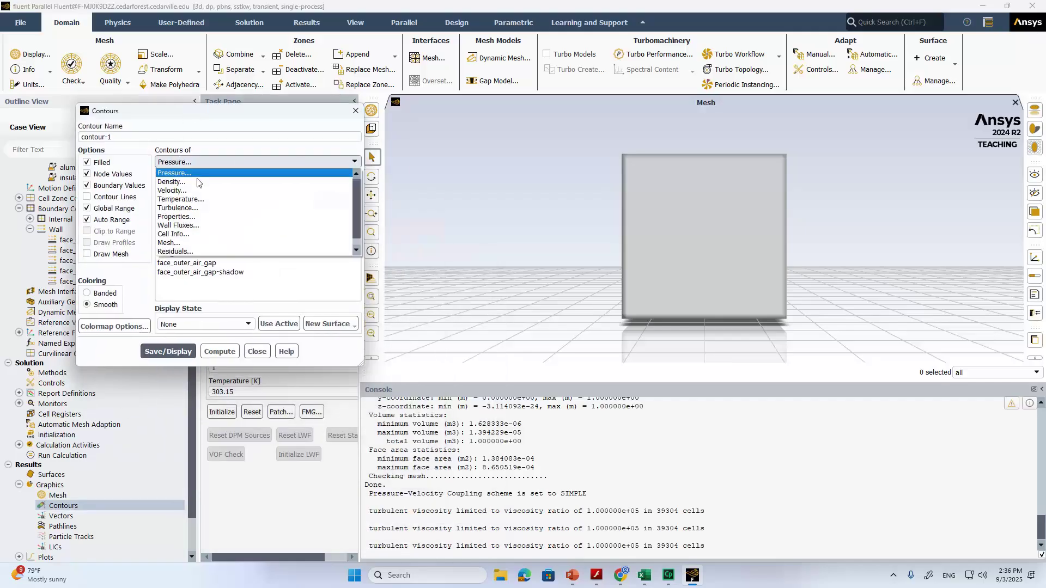
click(187, 199)
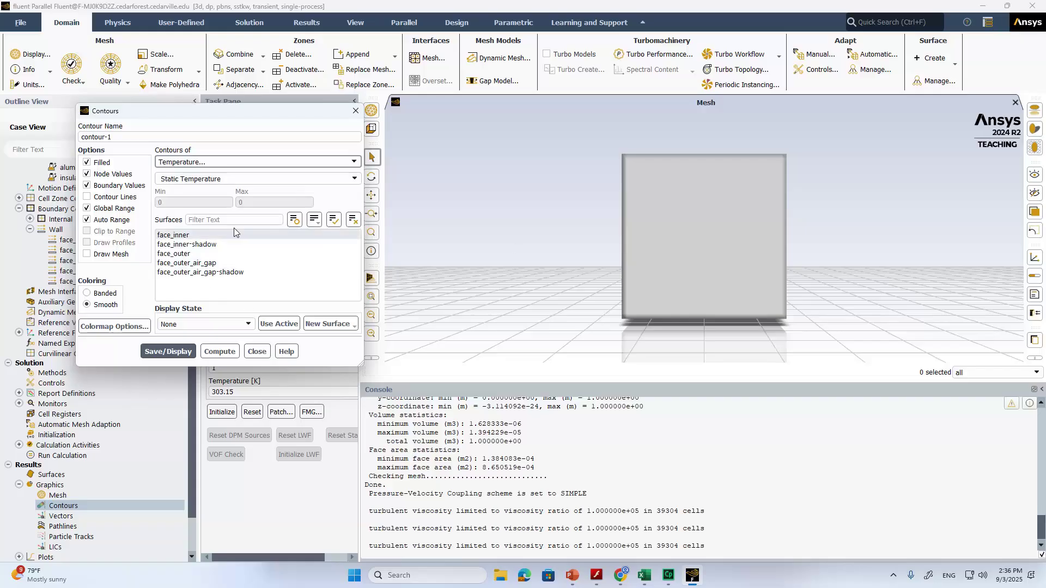
Create an iso-surface of constant mesh X-coordinate at 0.5 m for the contour plot and close its settings.
click(320, 325)
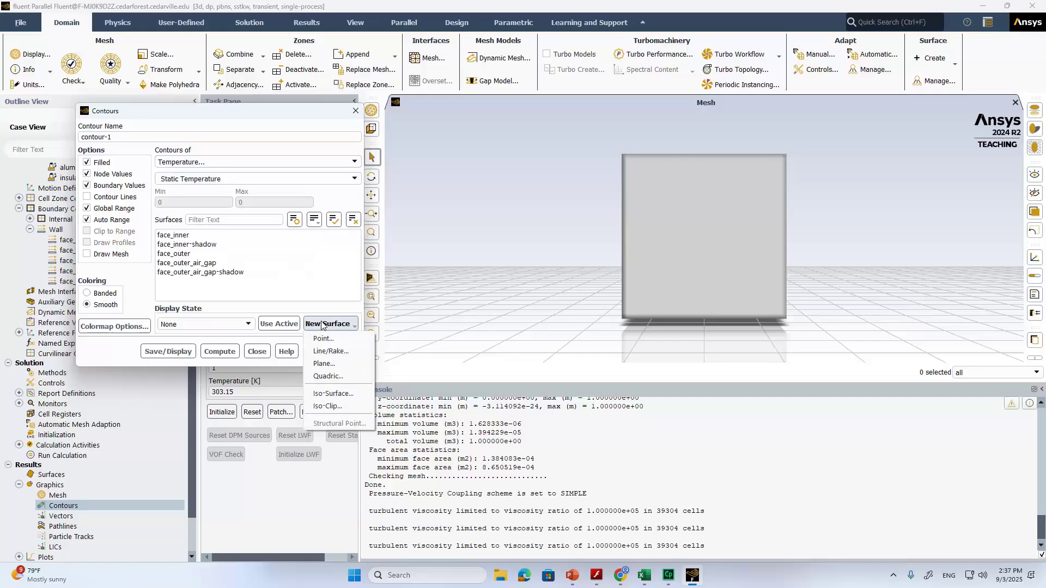
click(341, 392)
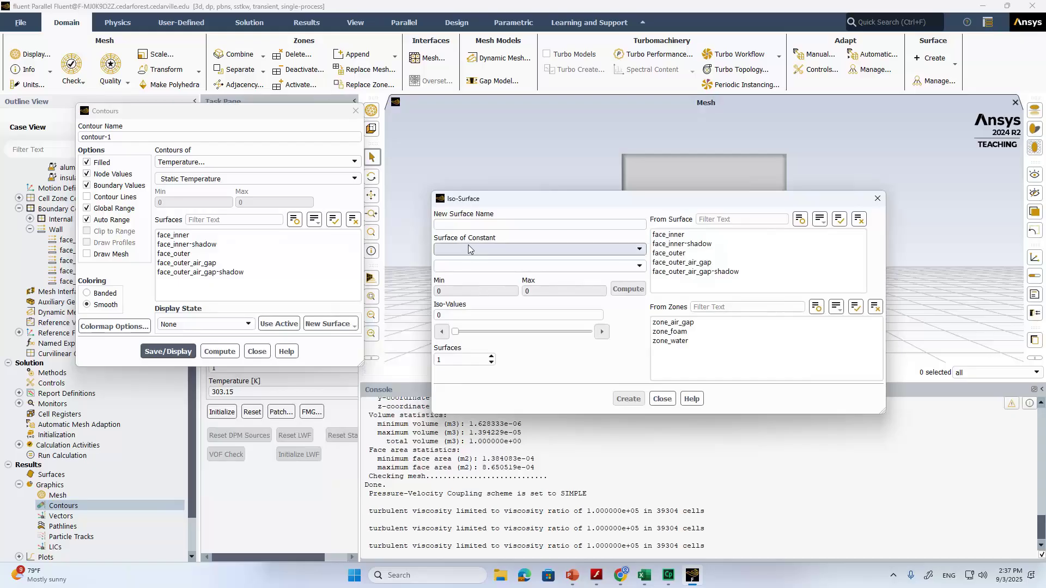
click(497, 251)
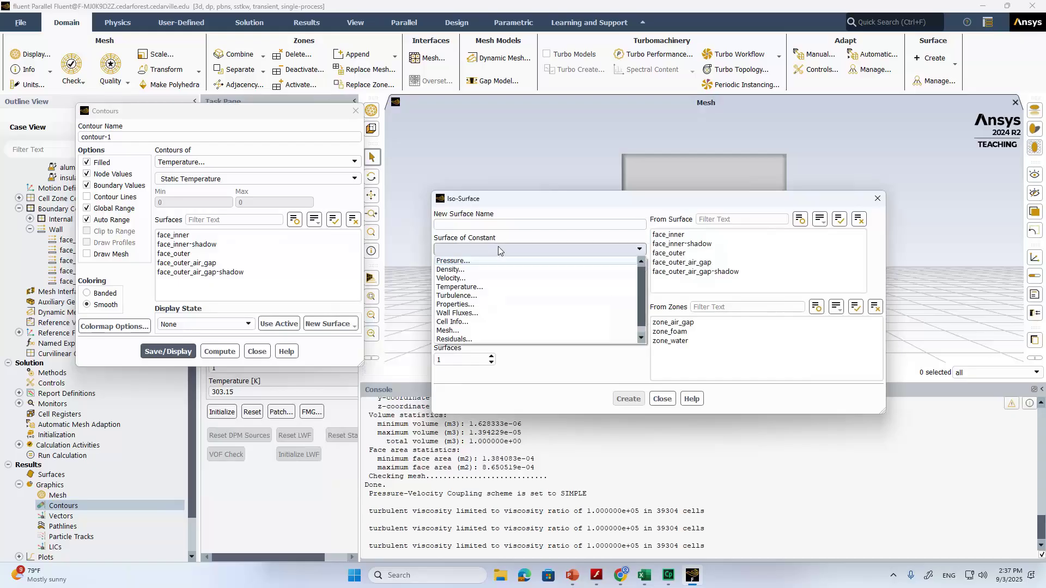
click(450, 332)
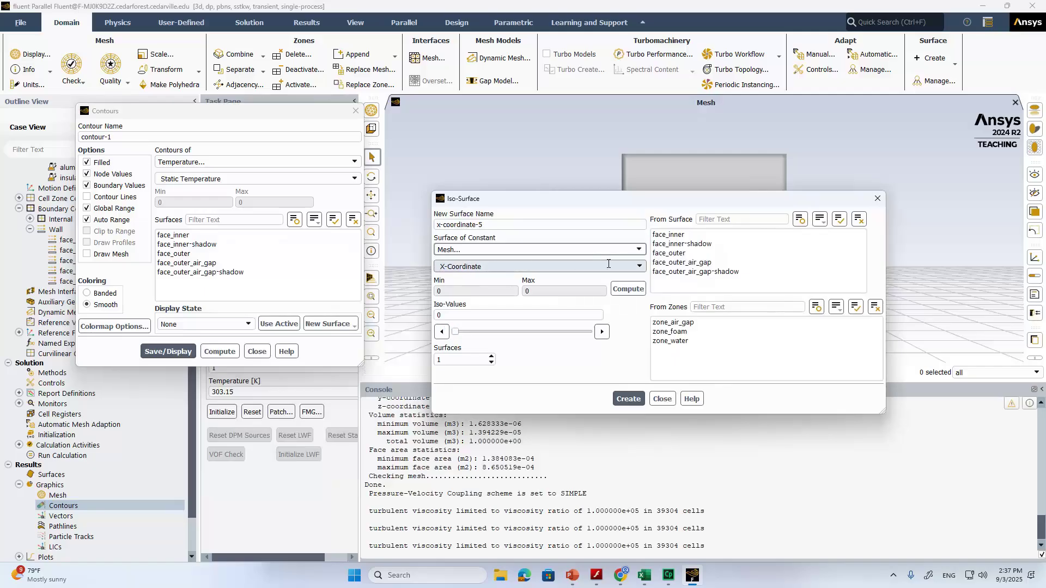
drag(624, 203, 371, 120)
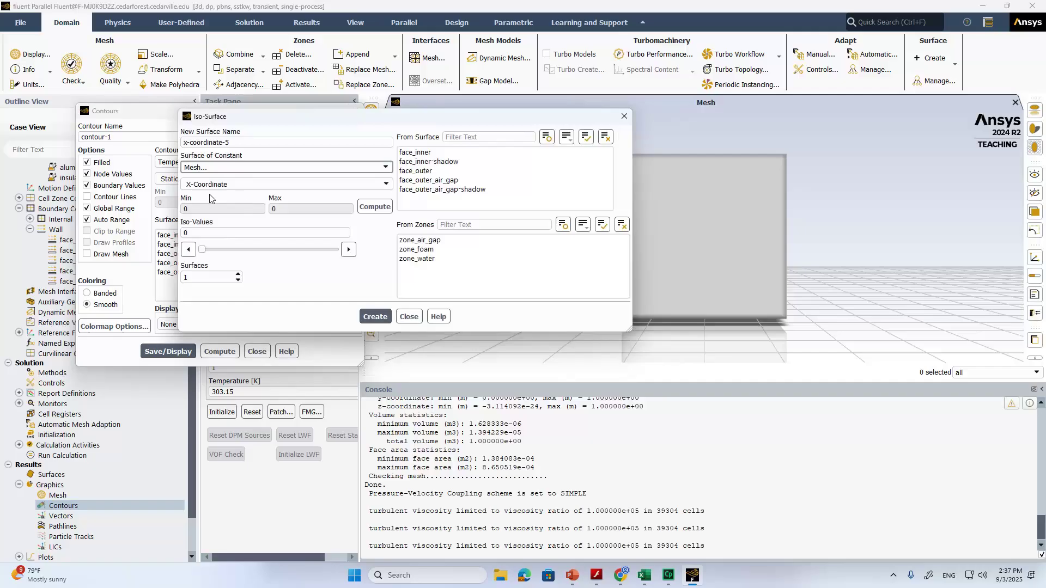
click(374, 208)
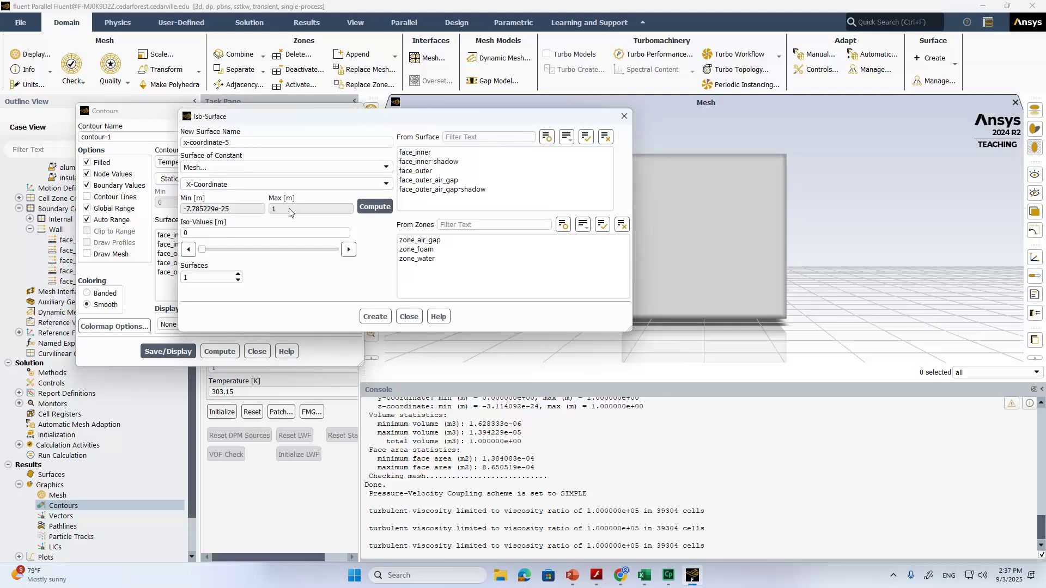
click(200, 232)
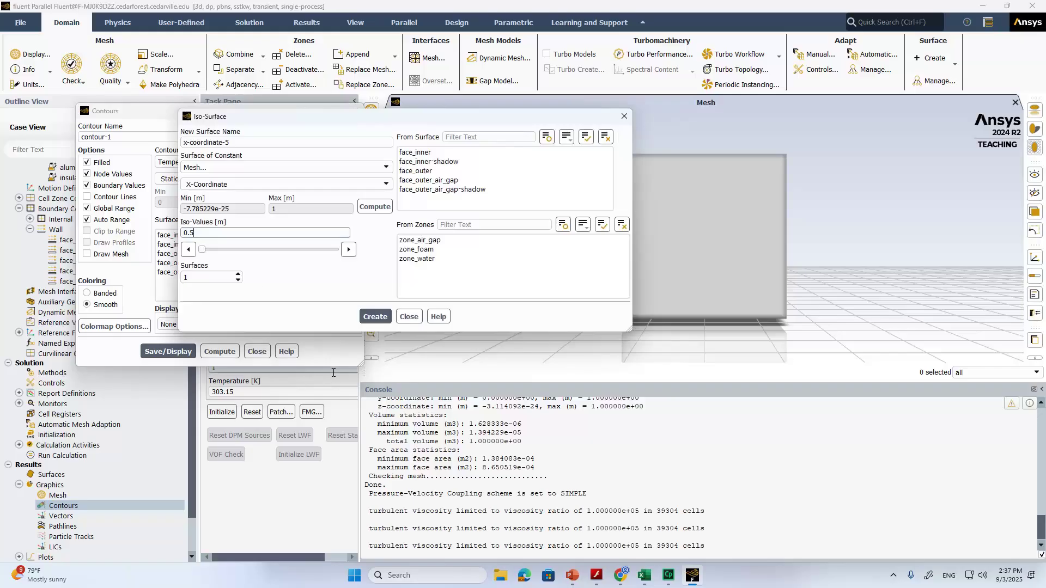
click(374, 317)
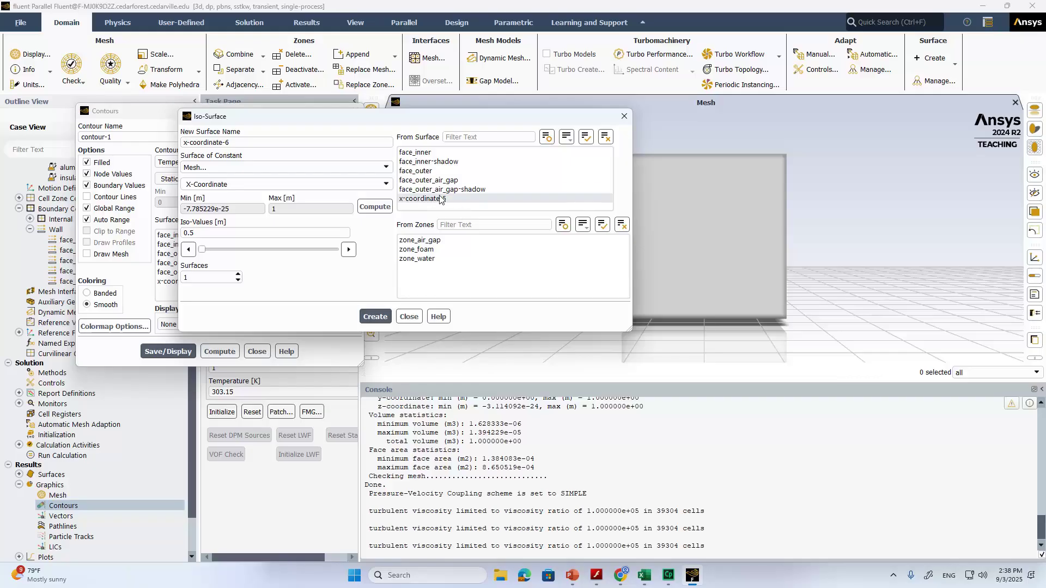
click(409, 317)
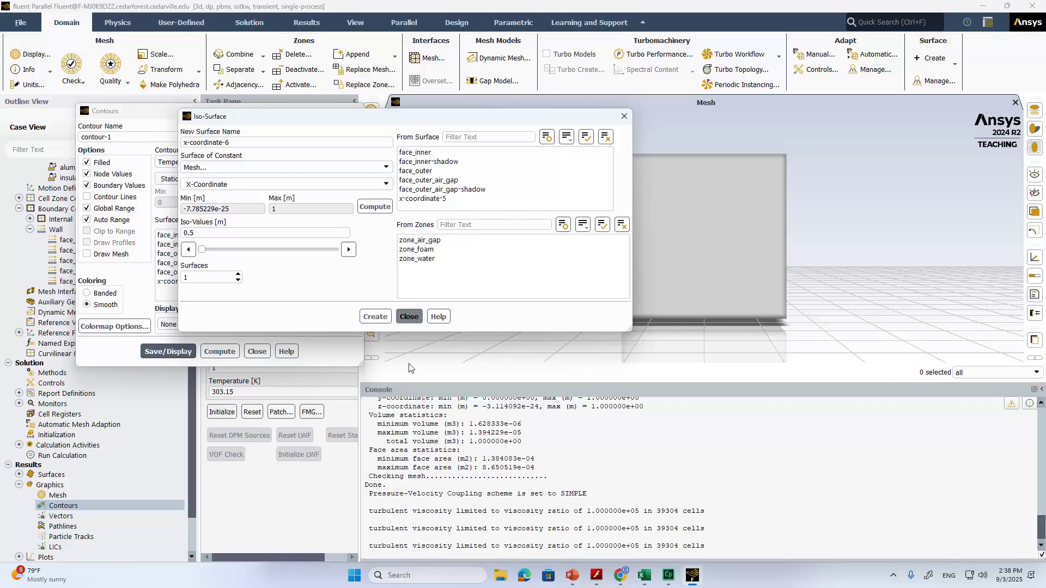
Save and display the static temperature contour on the x-coordinate-5 surface, inspect the cross-section face-on and close the contour settings.
click(192, 283)
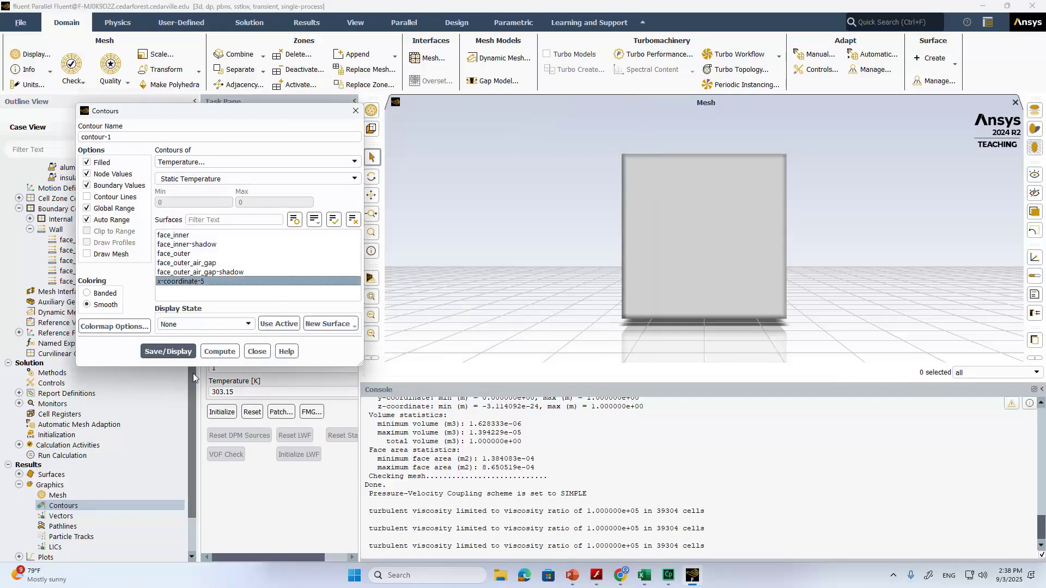
click(175, 352)
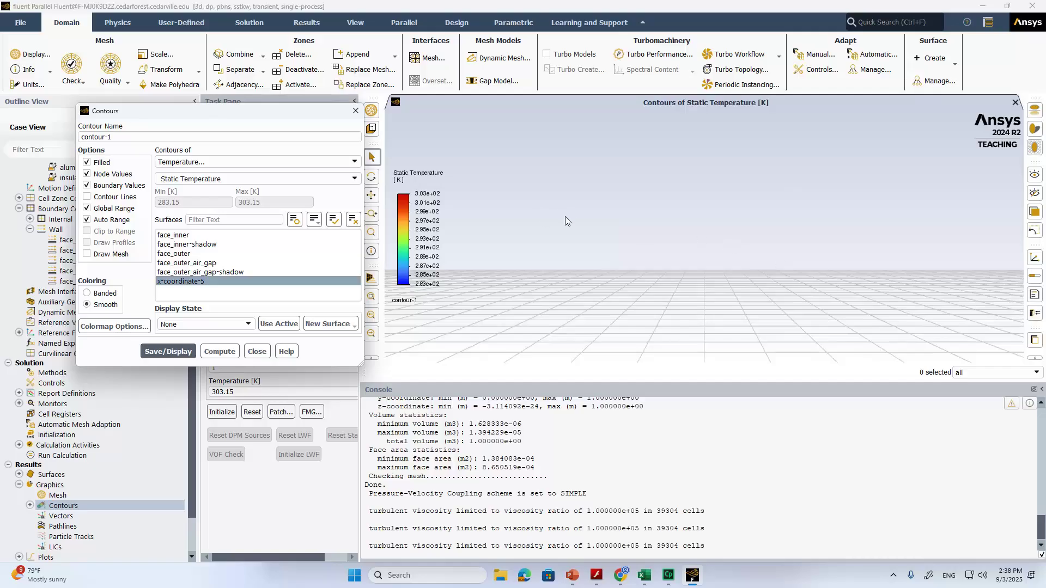
scroll(706, 214, up, 1)
scroll(704, 214, down, 2)
scroll(703, 214, up, 2)
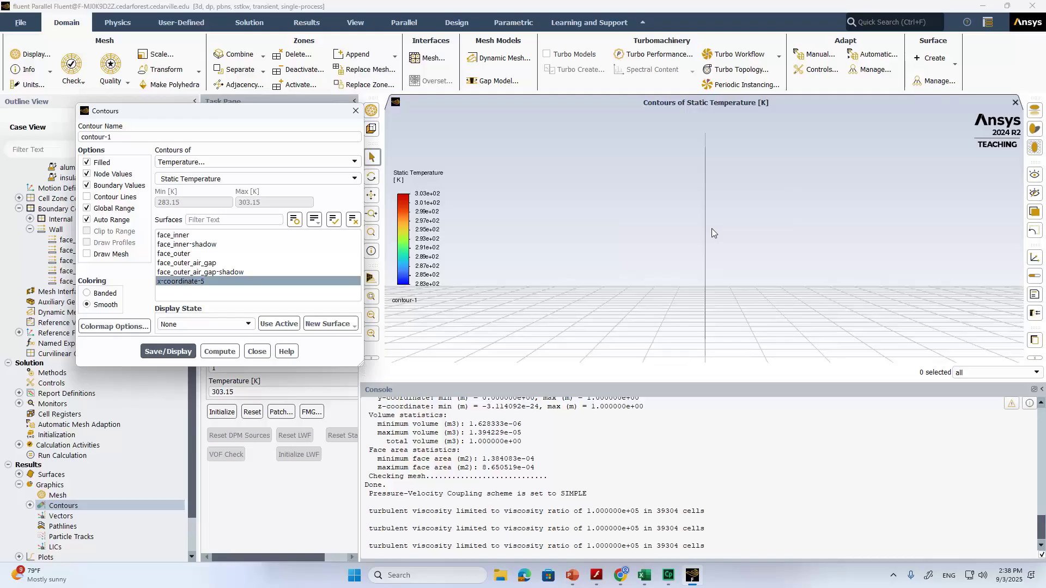
drag(712, 228, 716, 309)
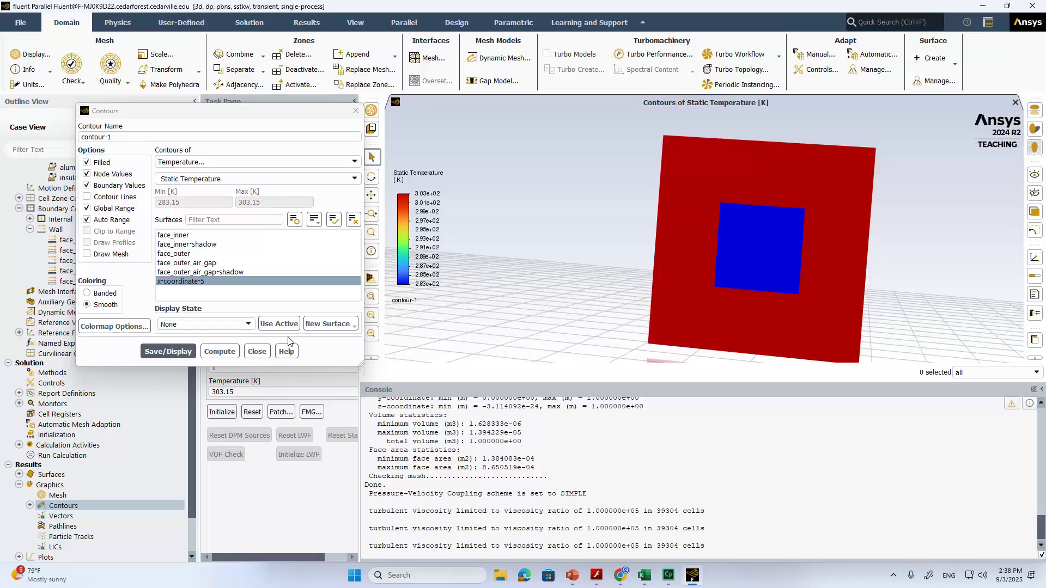
click(257, 351)
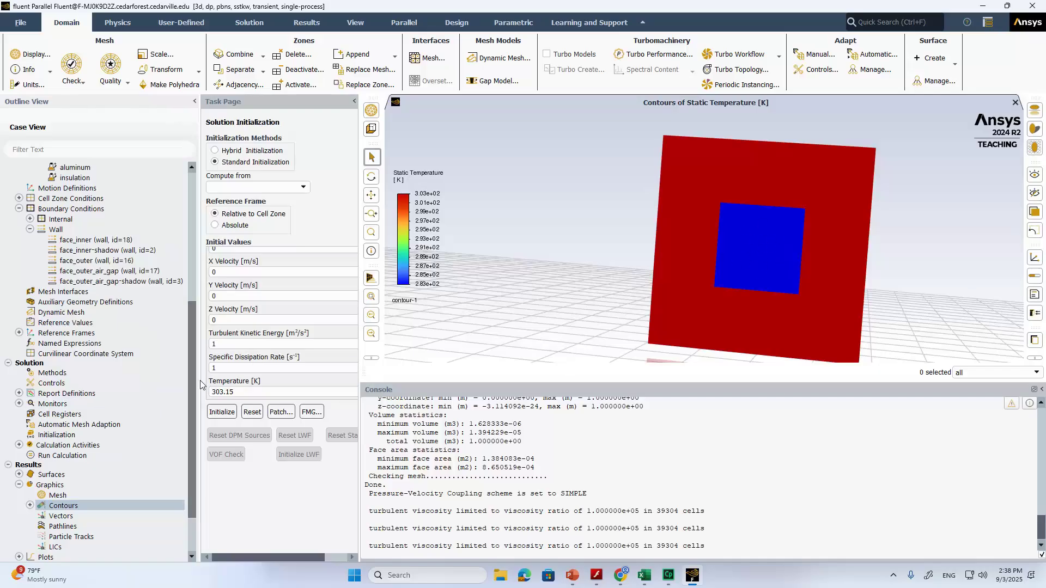
Set the calculation to 10 time steps, check the time step size and run the transient calculation.
drag(191, 380, 191, 426)
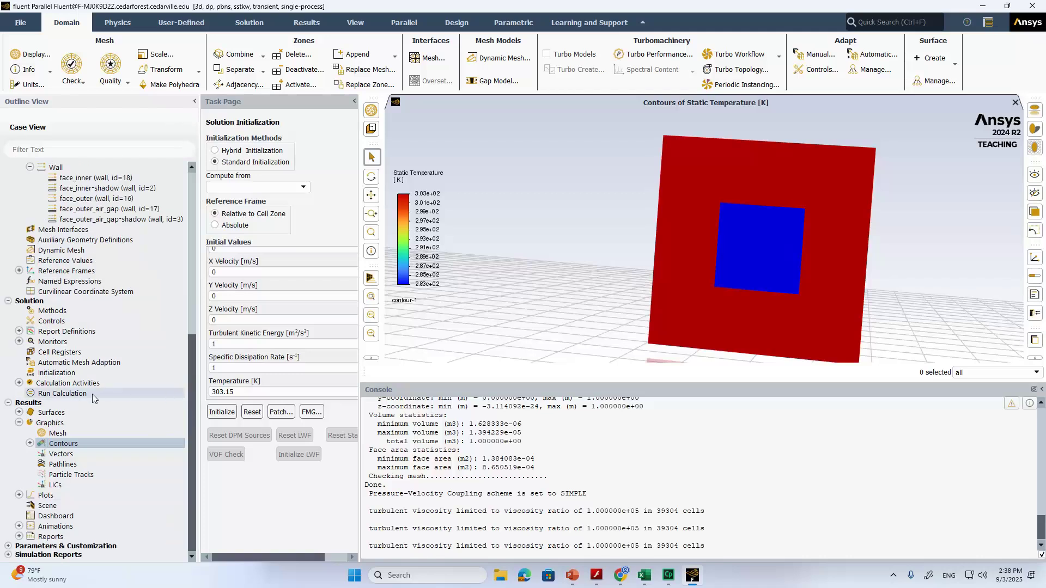
click(64, 393)
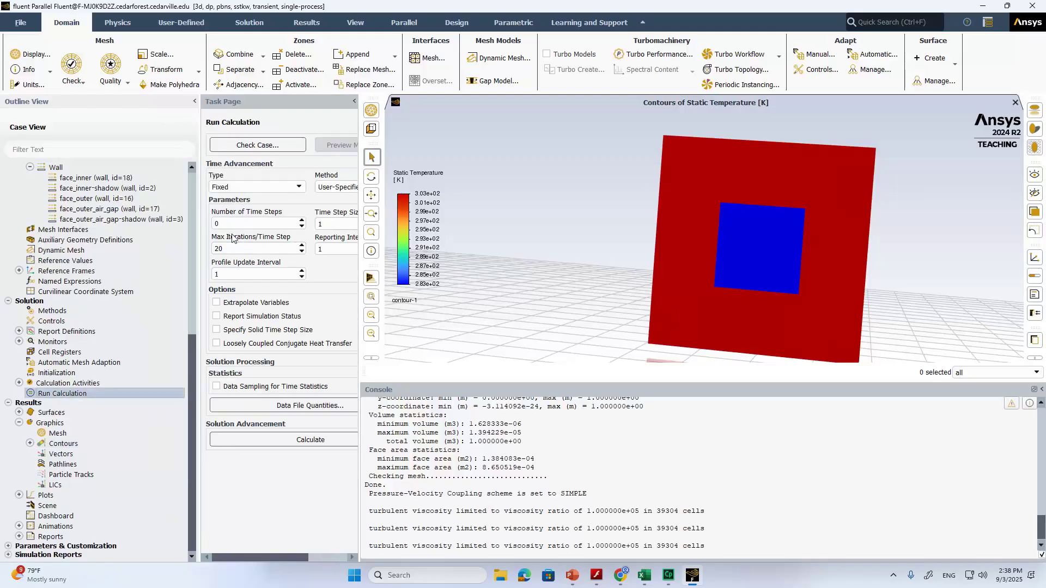
click(261, 220)
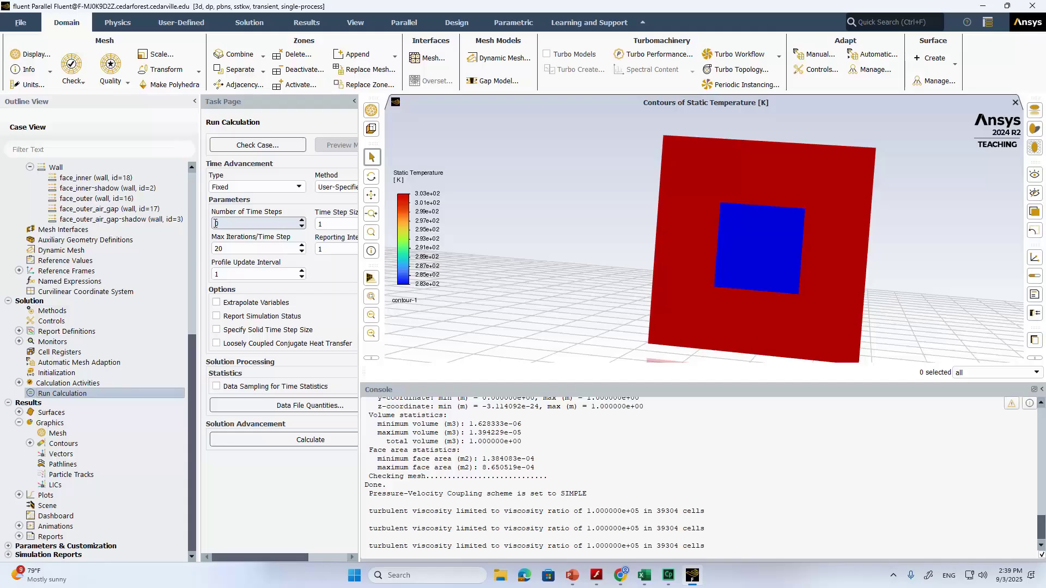
text(1)
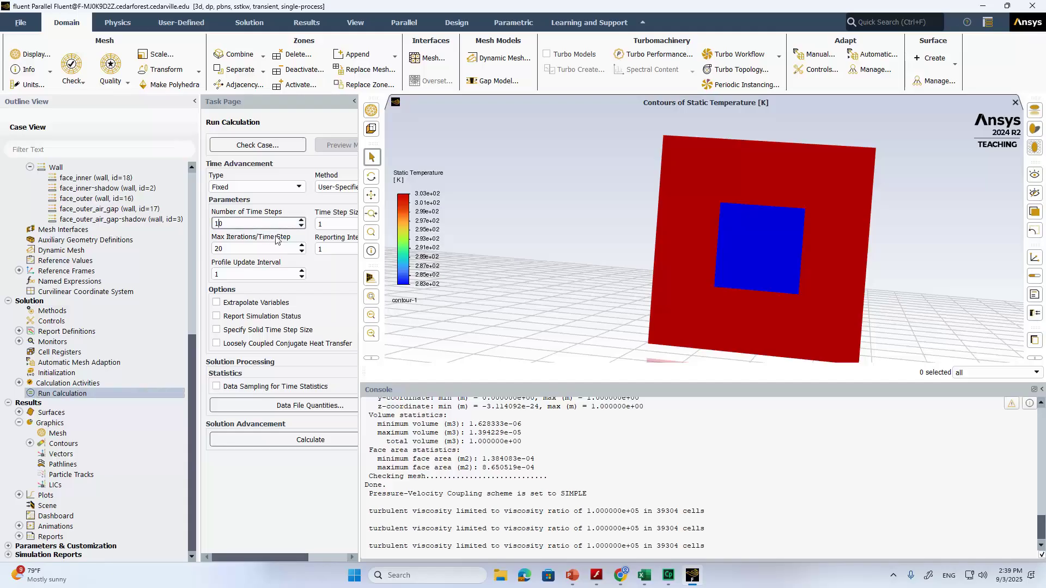
click(335, 225)
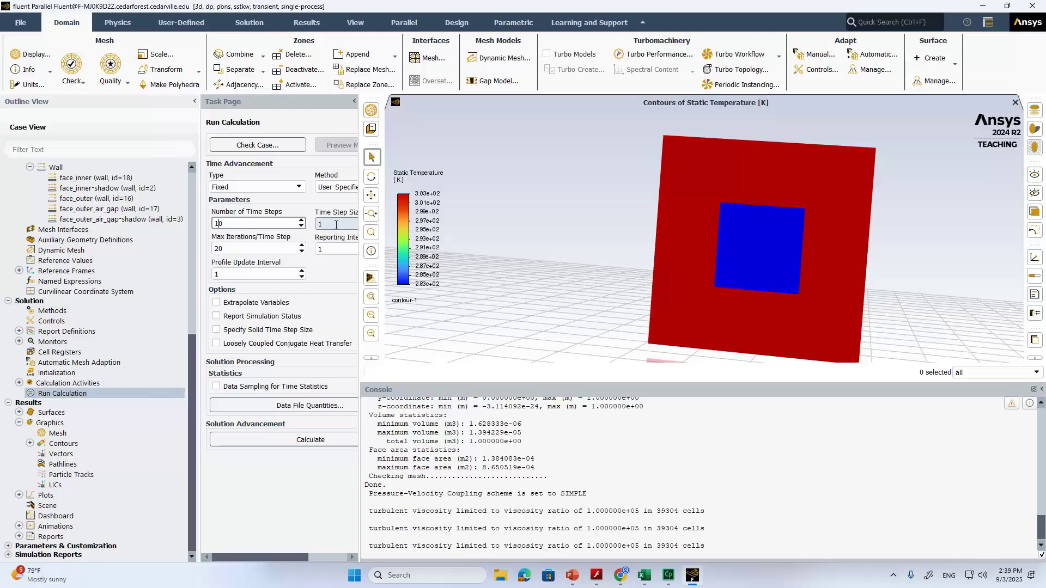
drag(359, 229, 387, 227)
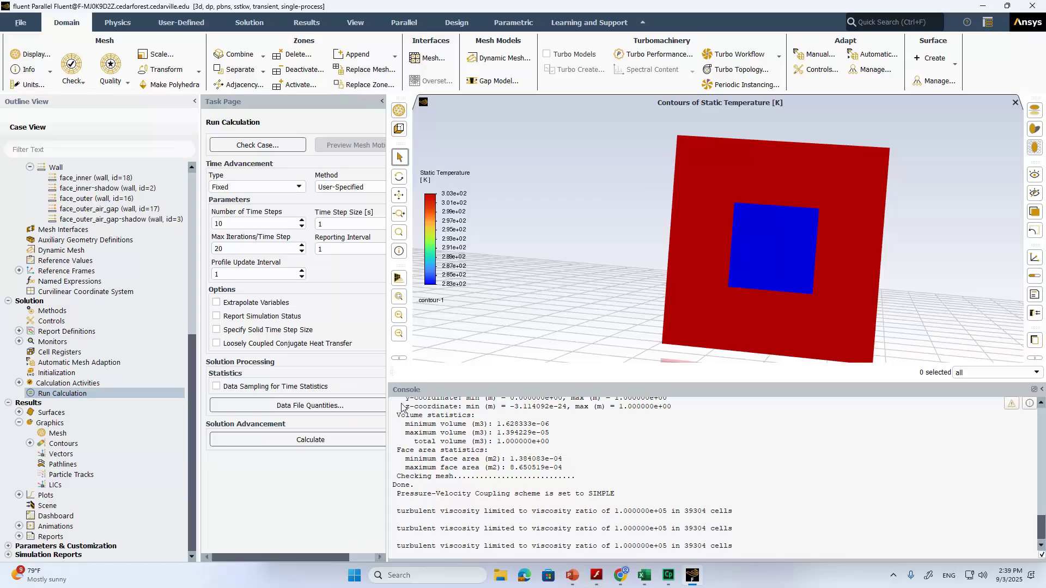
click(312, 441)
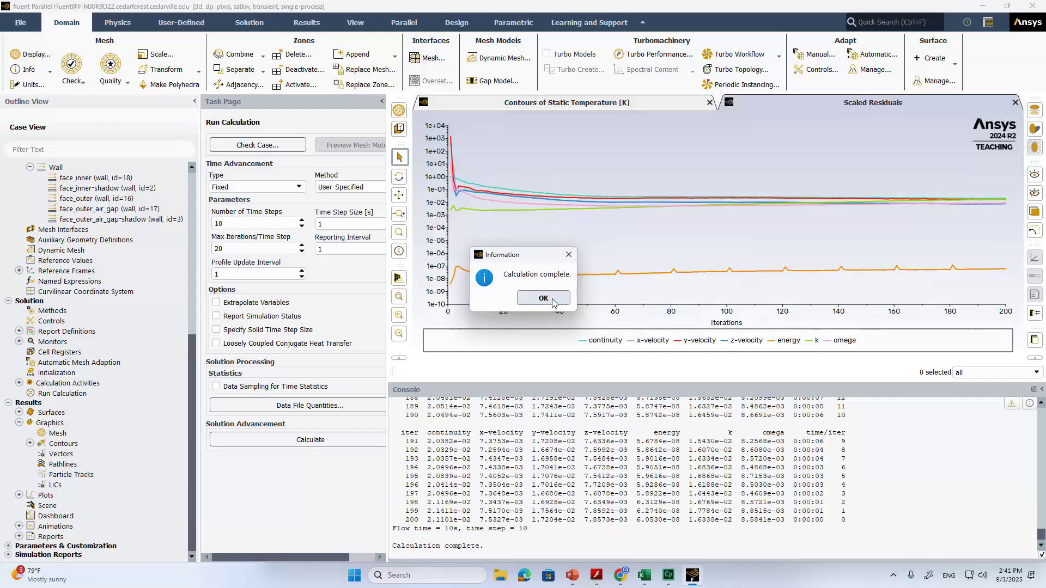
Acknowledge the completed calculation, redisplay the existing contour-1 static temperature plot with the new results and close its settings.
click(553, 302)
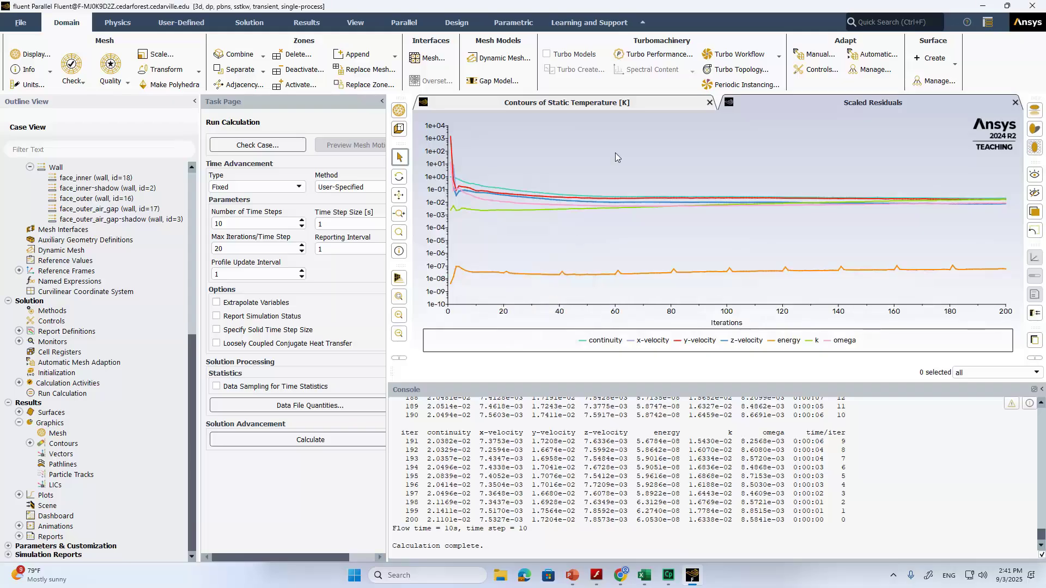
click(620, 105)
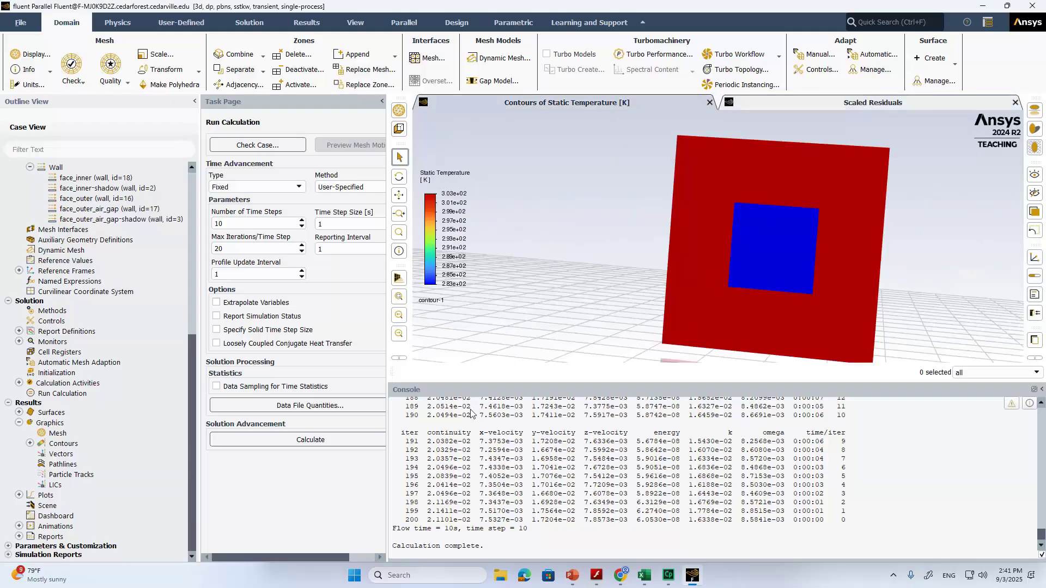
click(30, 443)
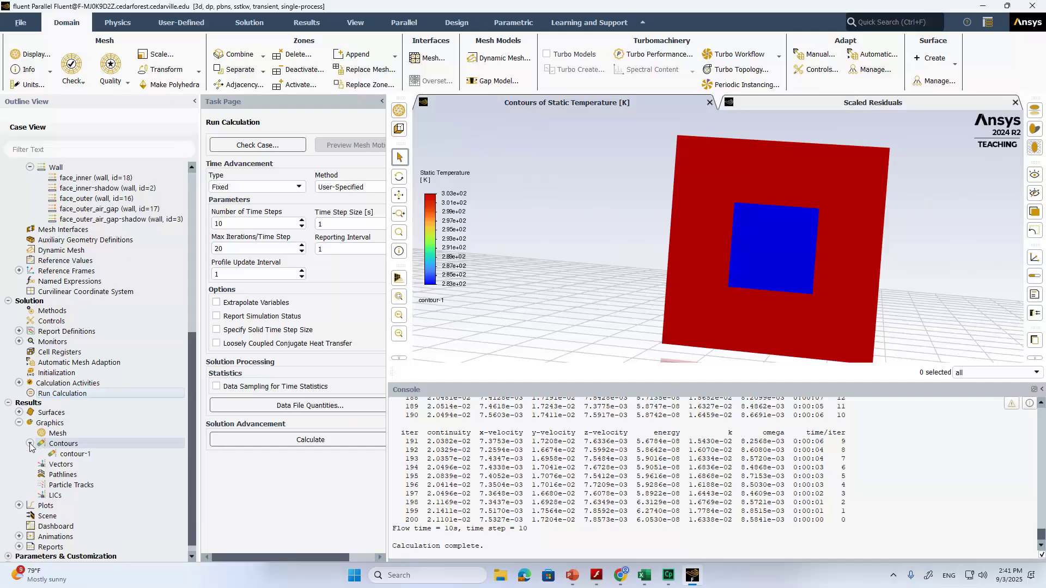
double_click(85, 455)
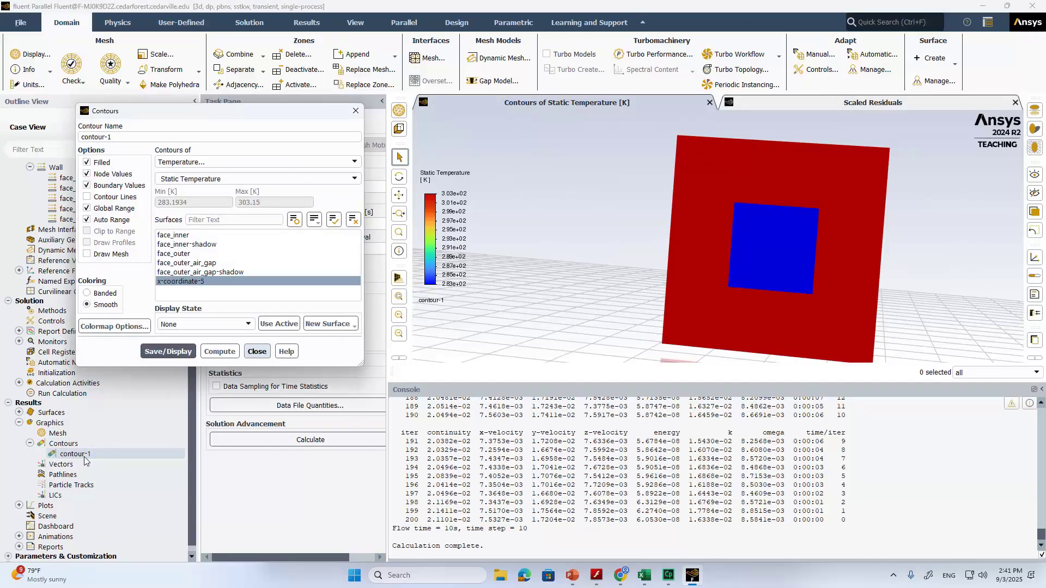
click(154, 351)
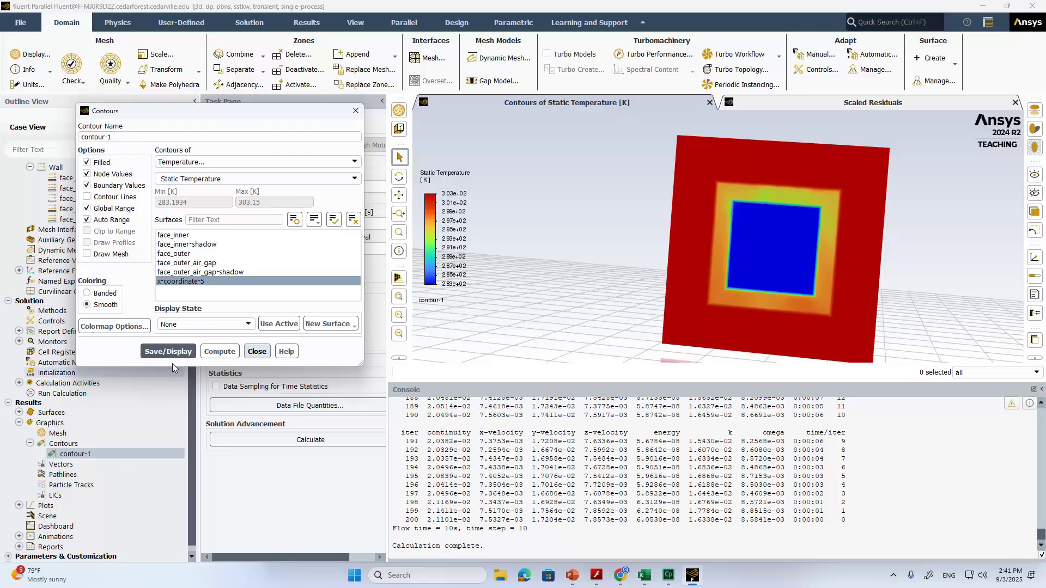
click(254, 353)
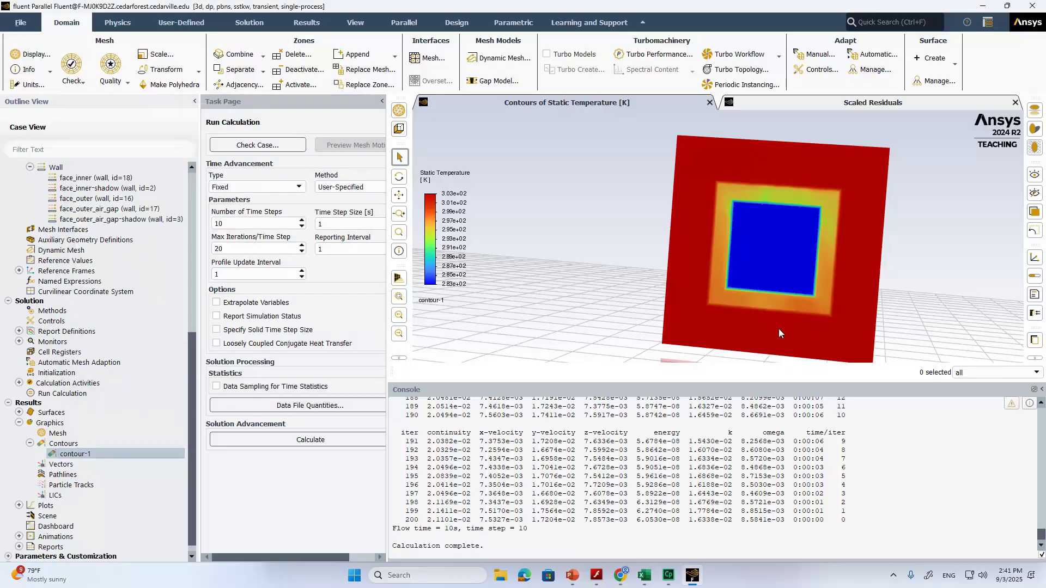
Examine the temperature distribution around the inner water region and air gap on the cross-section, and check the scaled residuals plot.
drag(779, 334, 820, 315)
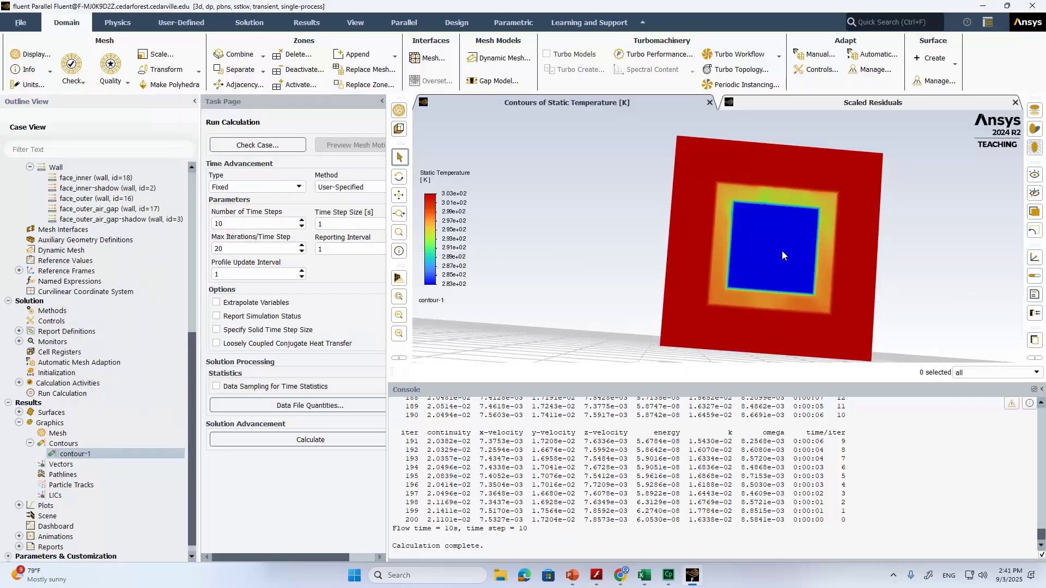
scroll(781, 251, up, 3)
scroll(780, 251, down, 2)
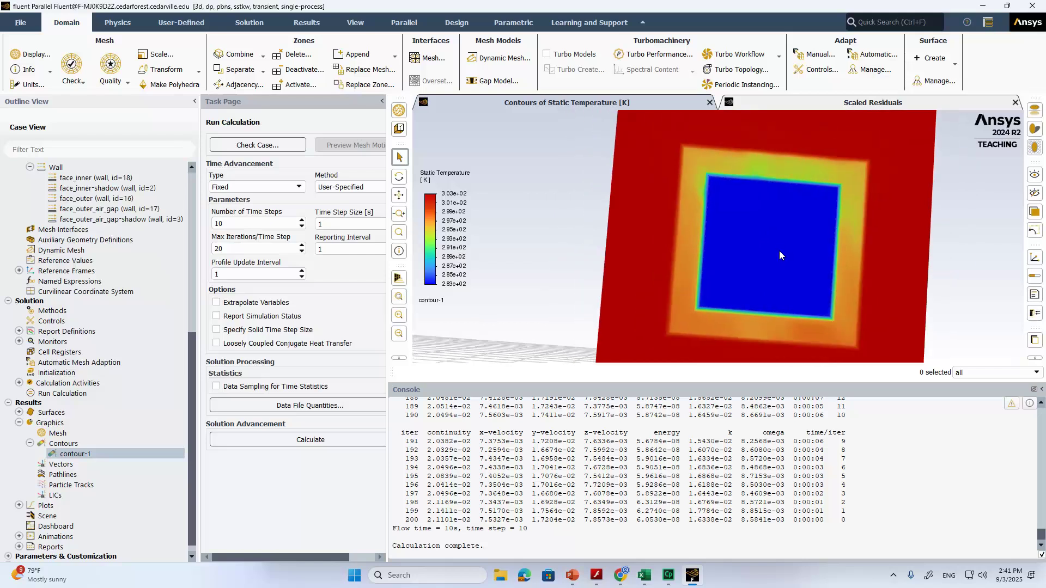
scroll(780, 256, down, 2)
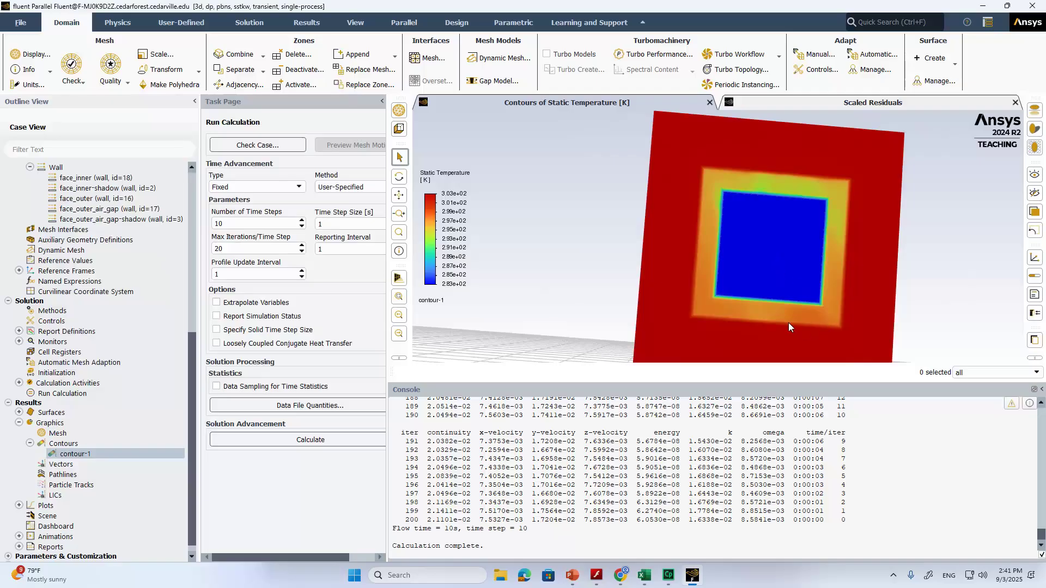
scroll(753, 242, up, 1)
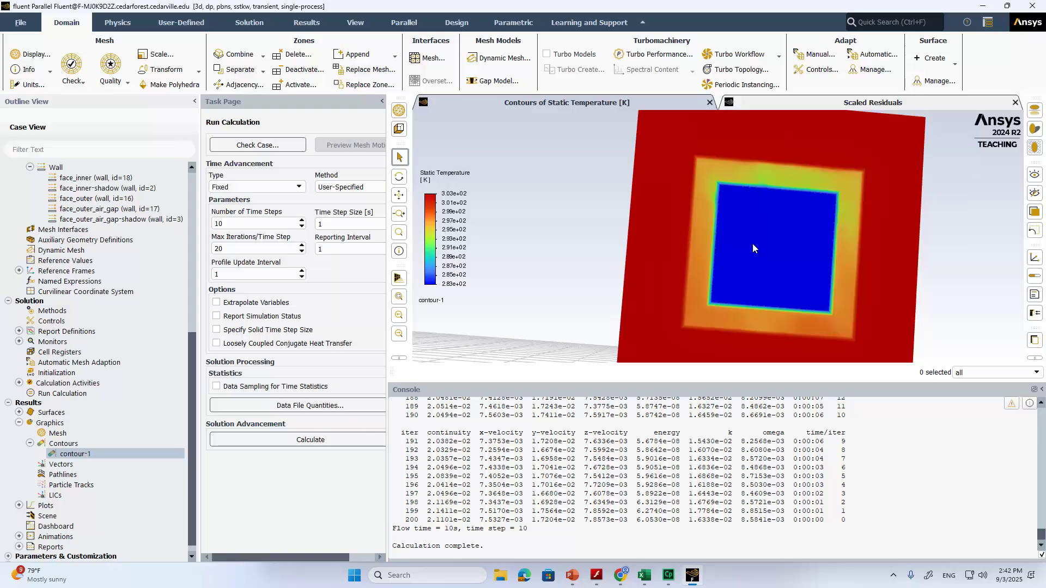
scroll(753, 244, up, 1)
scroll(752, 244, up, 1)
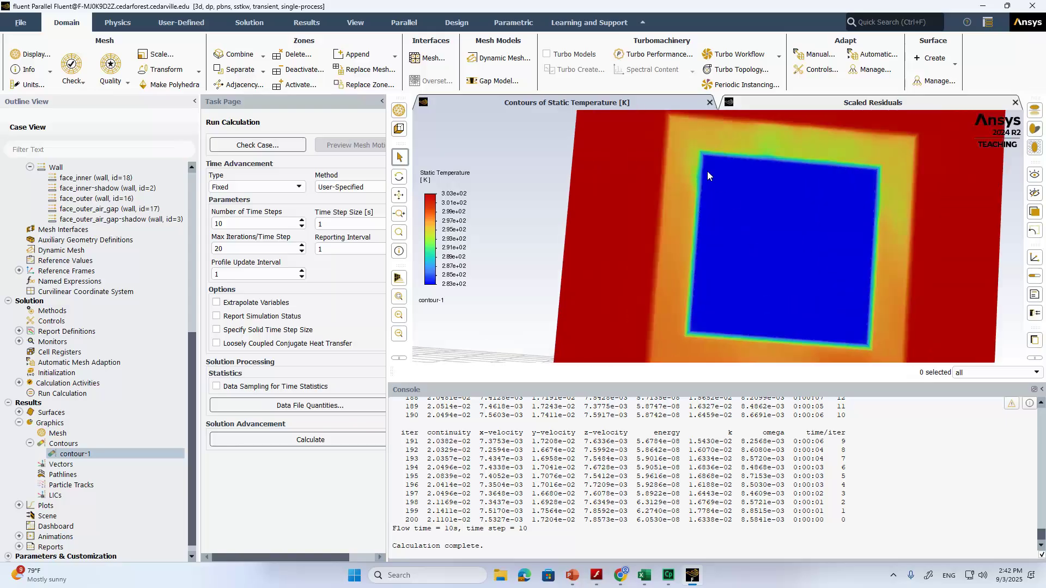
scroll(755, 211, down, 1)
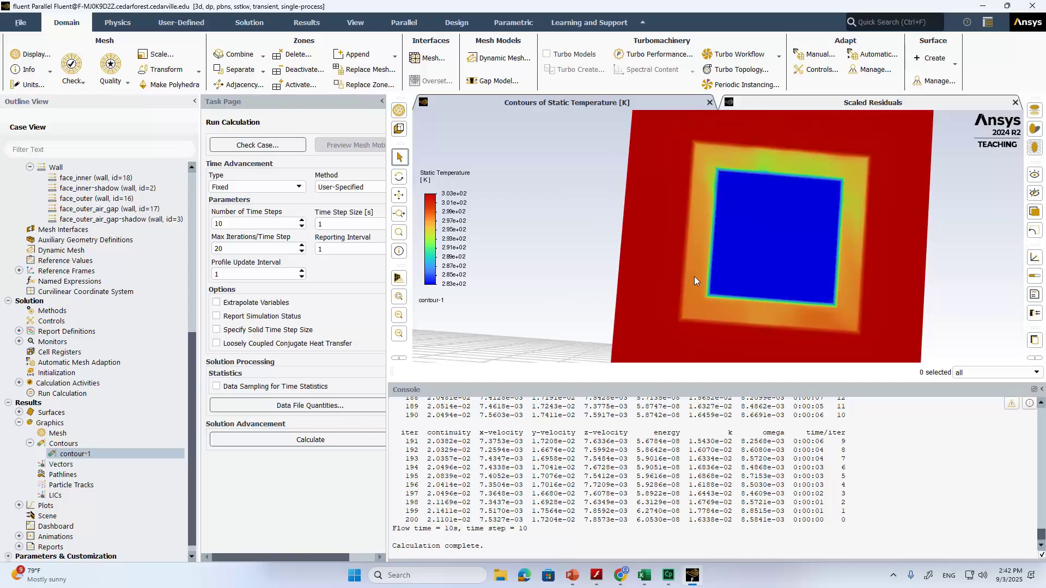
drag(525, 277, 586, 247)
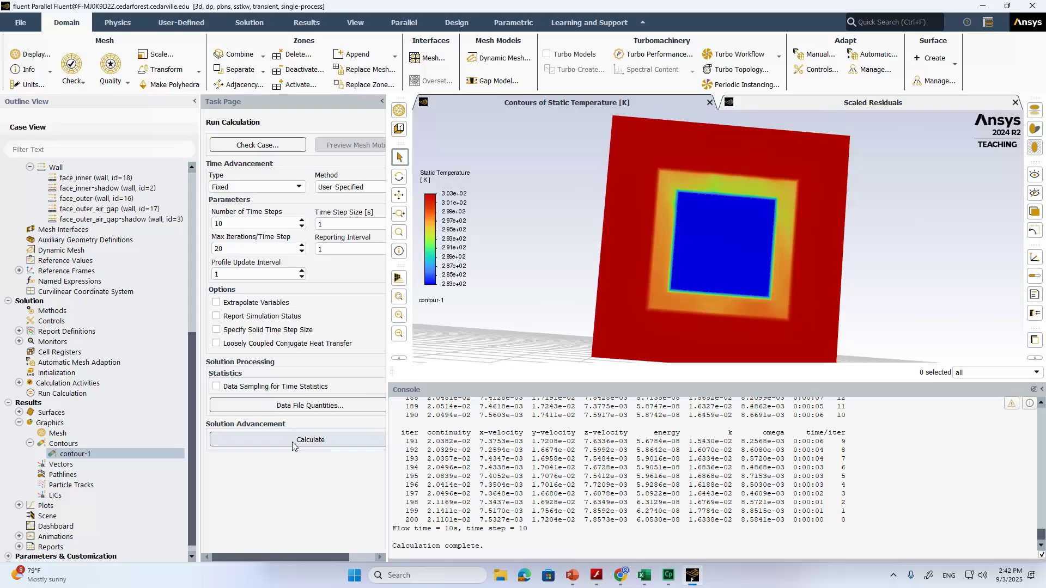
click(905, 107)
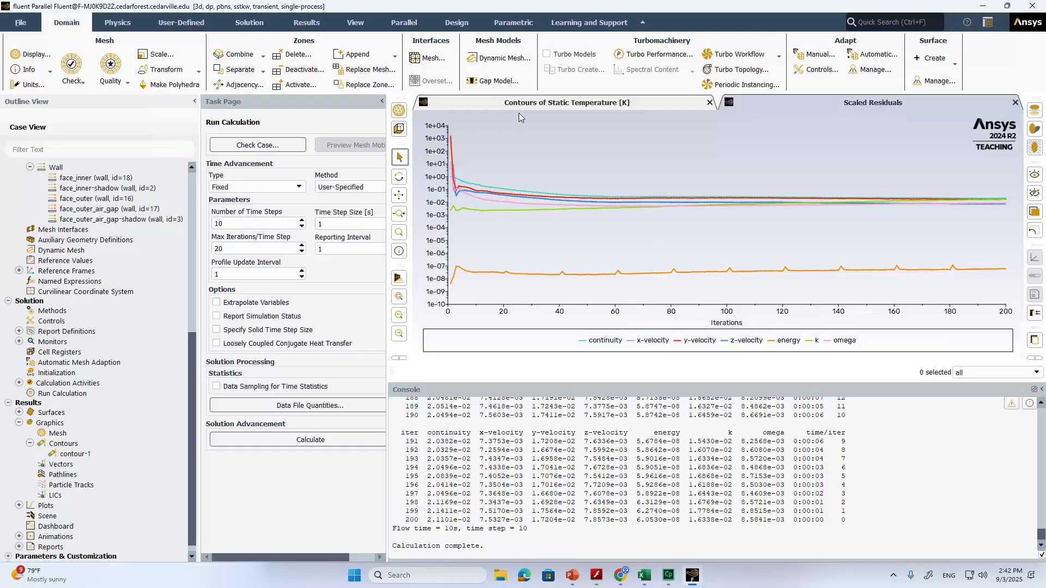
click(532, 104)
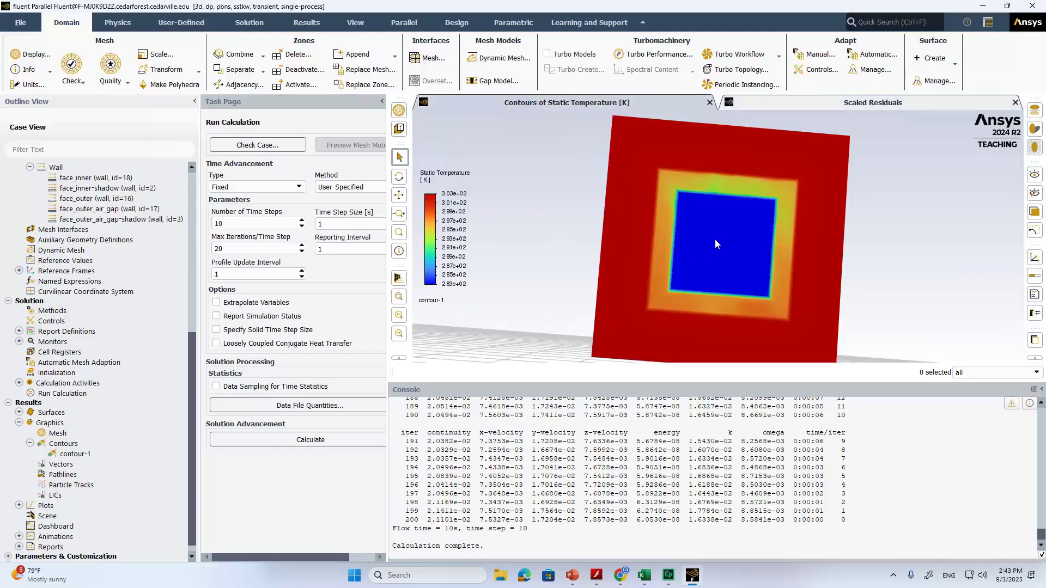